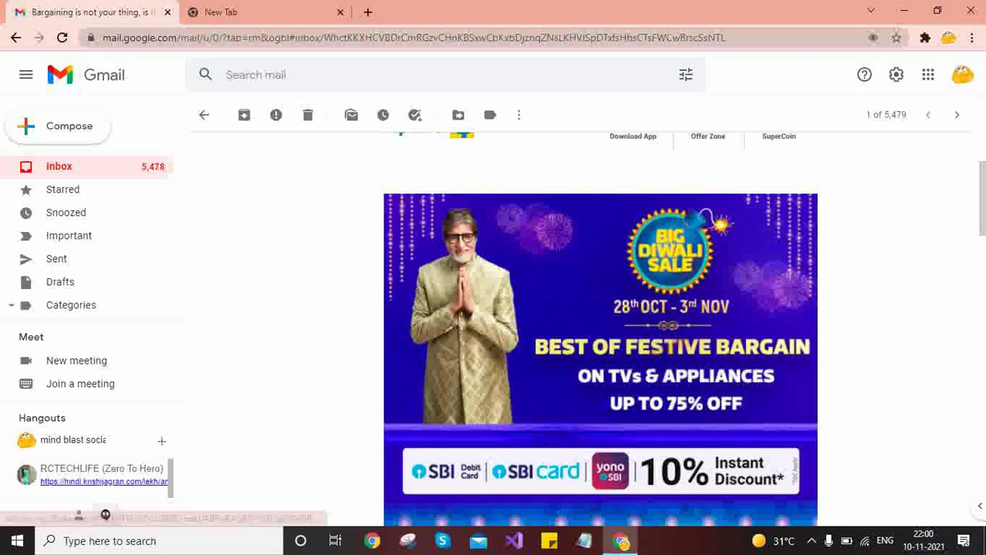
- Look through the Flipkart Big Diwali Sale email in Gmail as an example of a designed email template
click(231, 11)
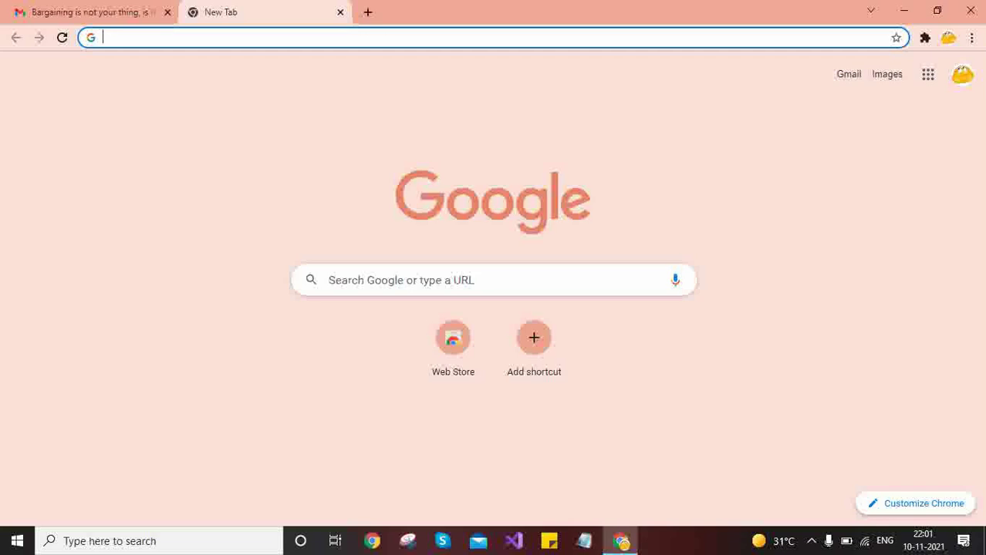
key(ctrl+Tab)
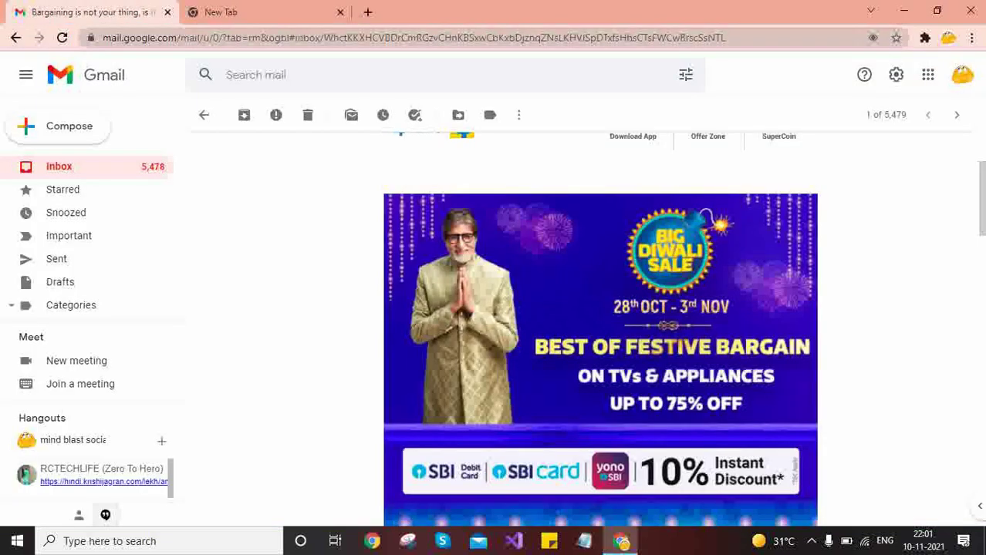
scroll(590, 332, up, 3)
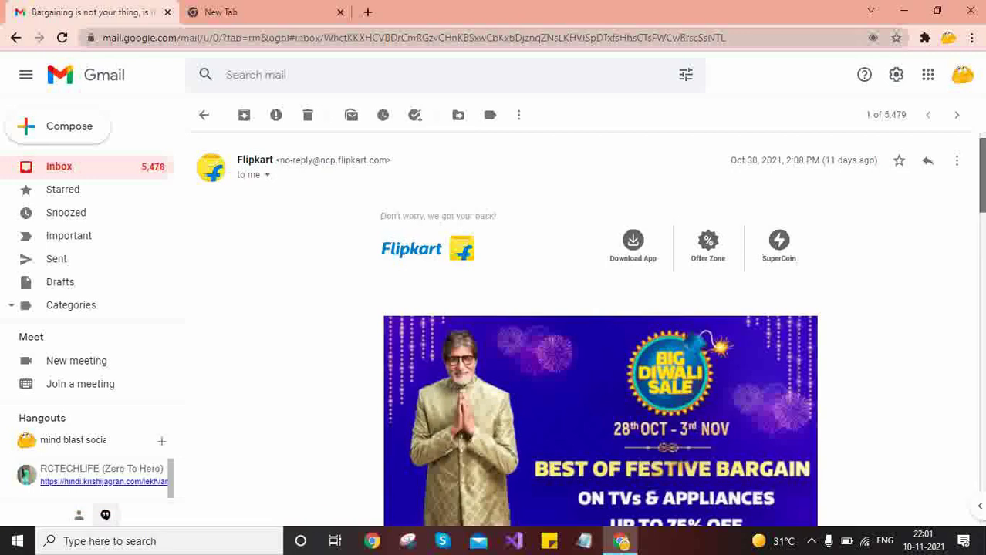
scroll(600, 329, down, 8)
scroll(600, 330, down, 10)
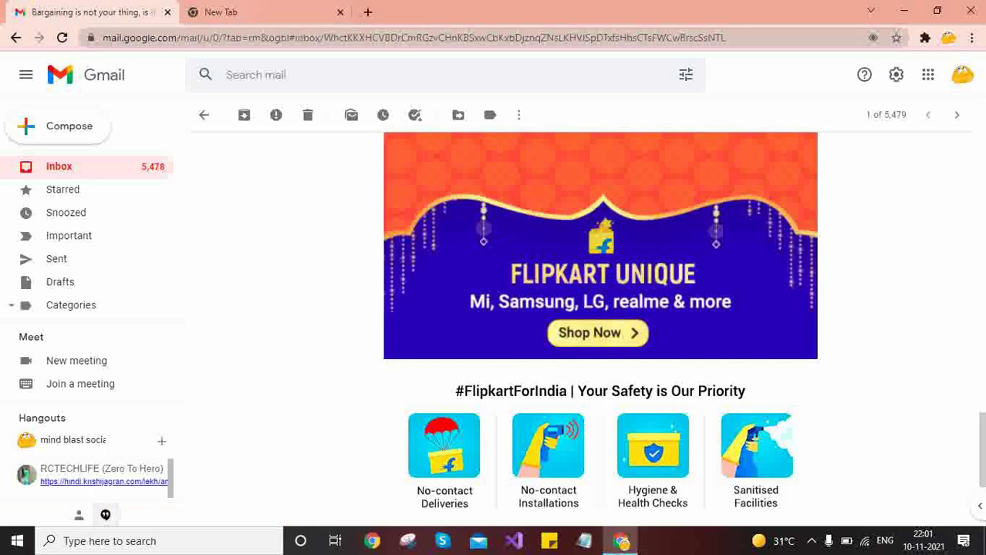
- Search Google for "unlayer", open the Unlayer website and log in to its projects dashboard
click(224, 12)
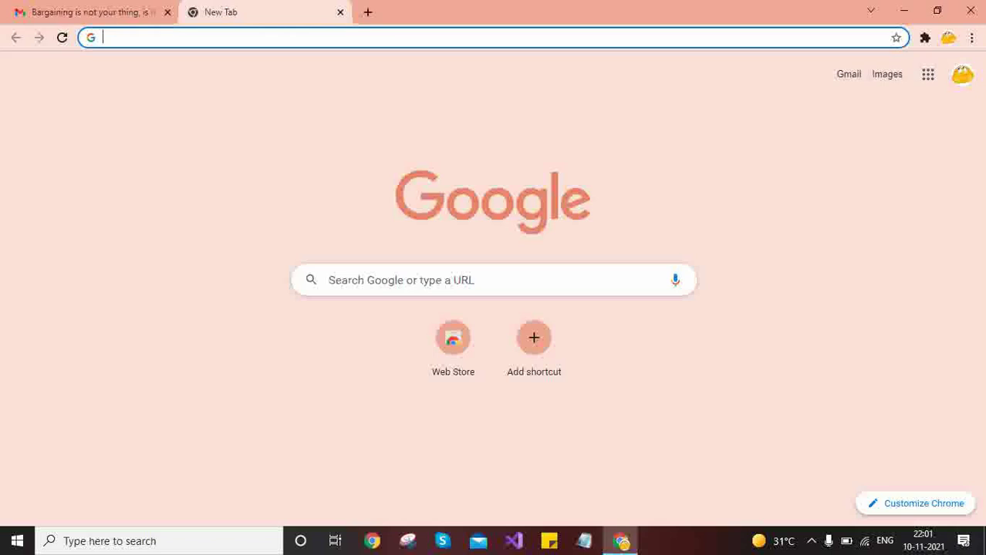
text(unlayer)
key(Return)
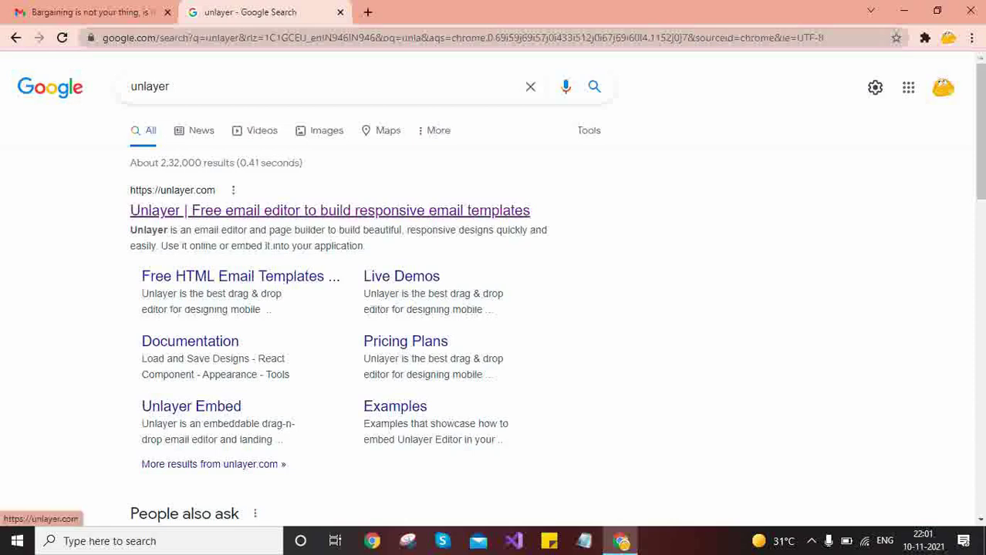
click(329, 211)
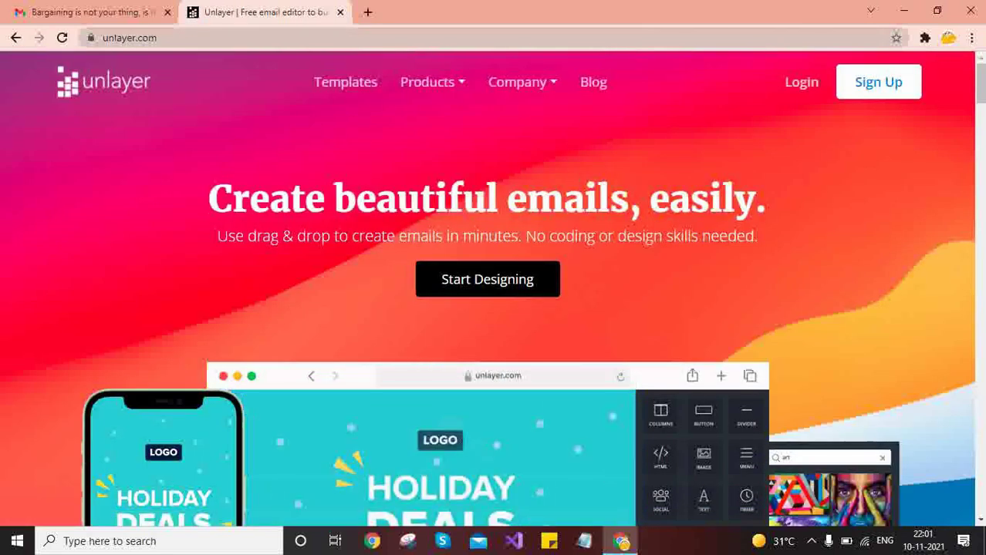
click(801, 82)
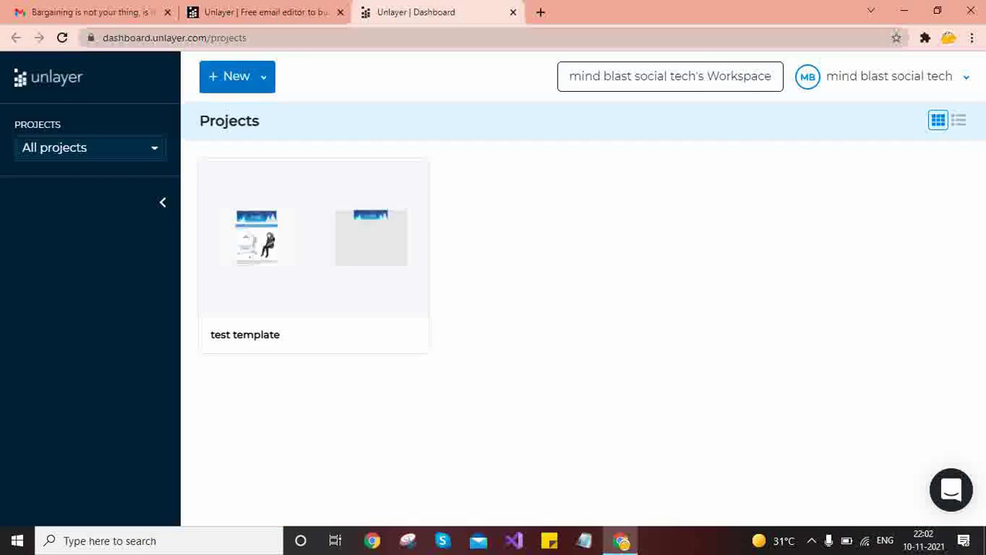
- Create a new project named "Email Template Compaigns" for designing email campaigns
click(237, 76)
click(270, 115)
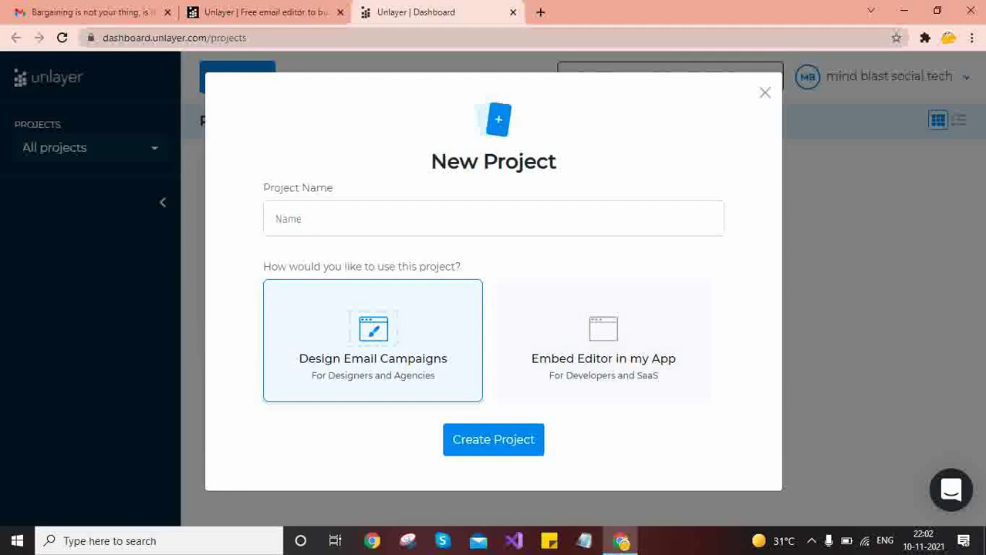
click(493, 219)
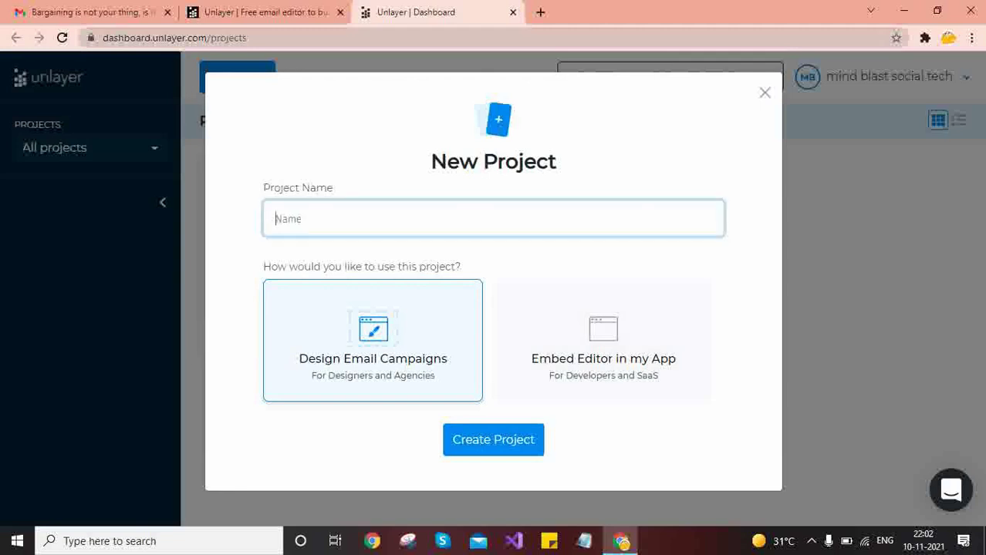
text(Email Template)
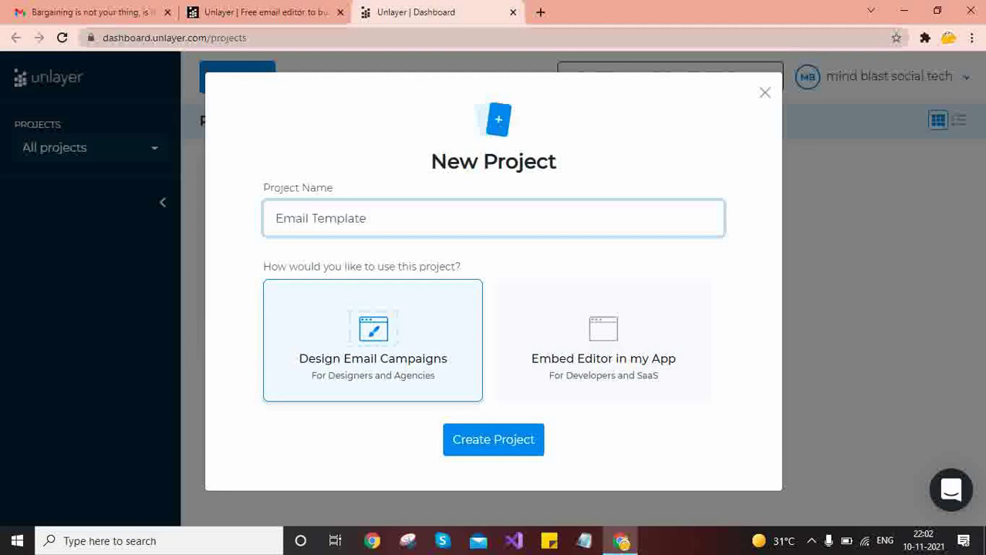
text( Compaigns)
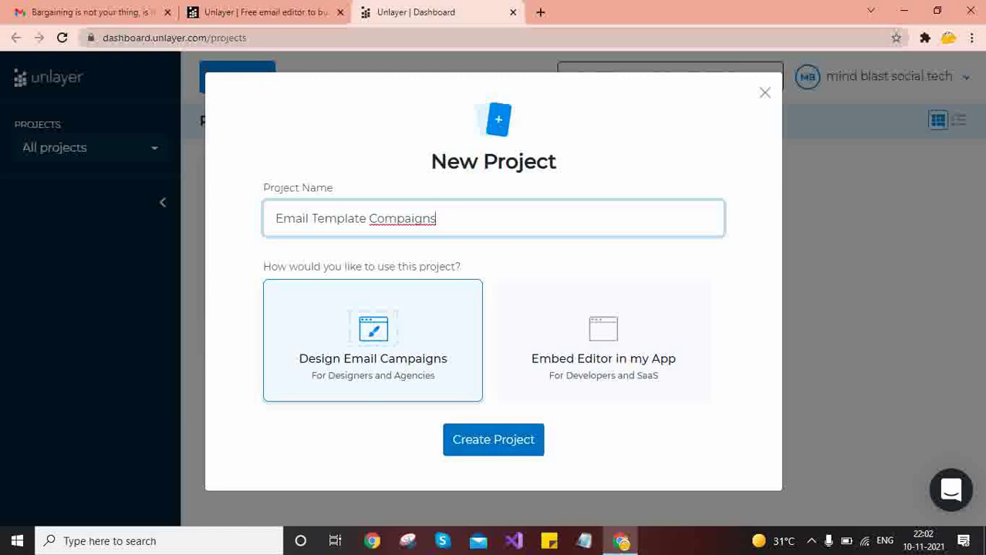
click(493, 440)
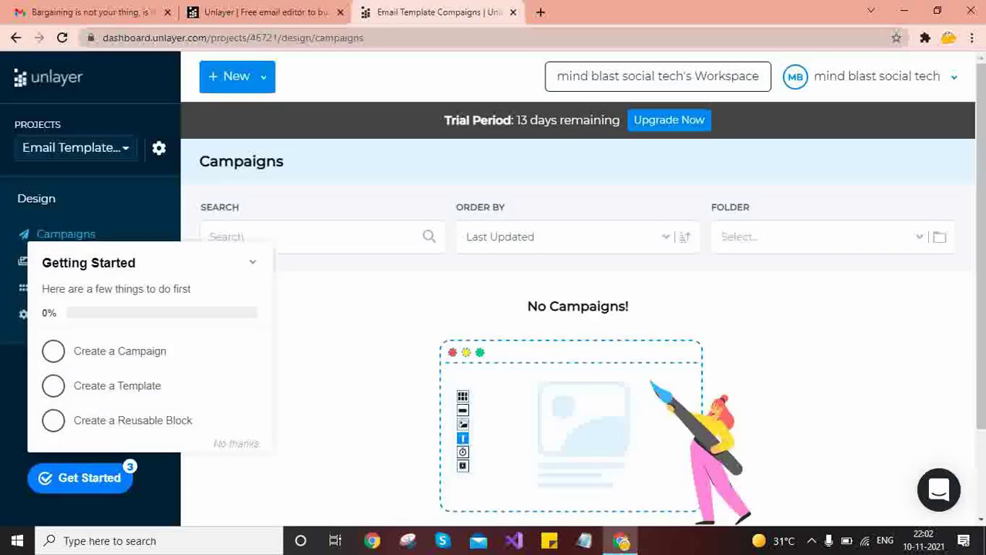
- Collapse the Getting Started checklist and open the Sample Template from the project's templates for editing
click(252, 262)
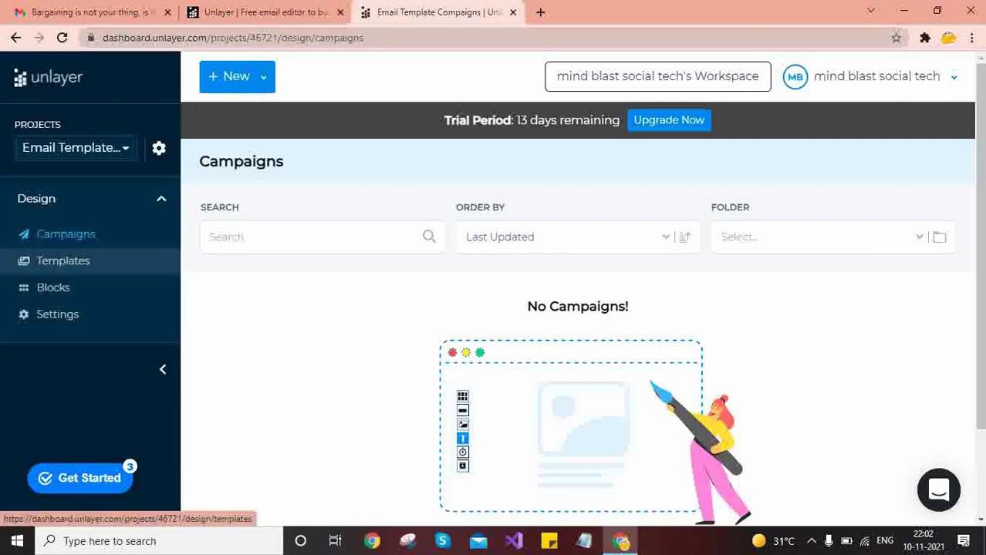
click(63, 261)
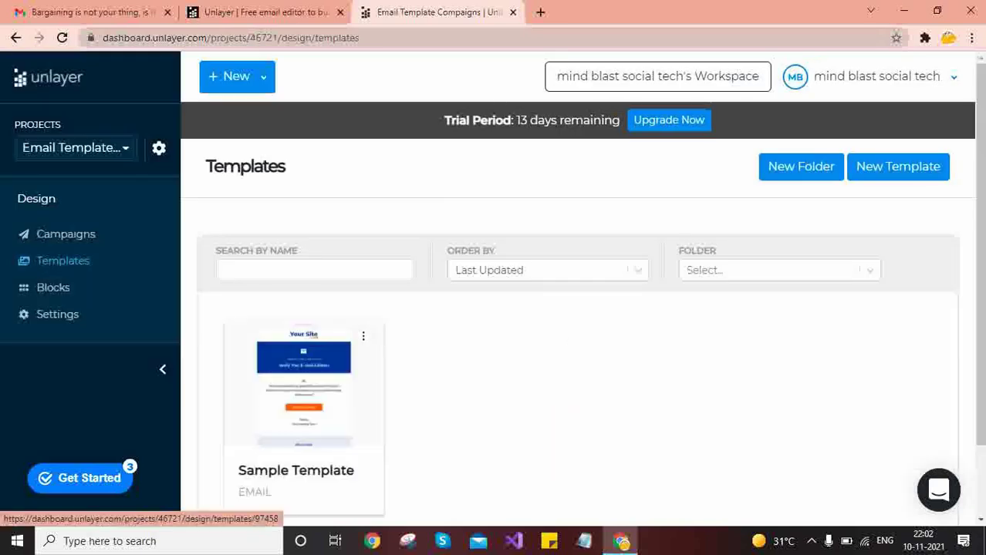
scroll(305, 363, down, 1)
scroll(305, 362, down, 1)
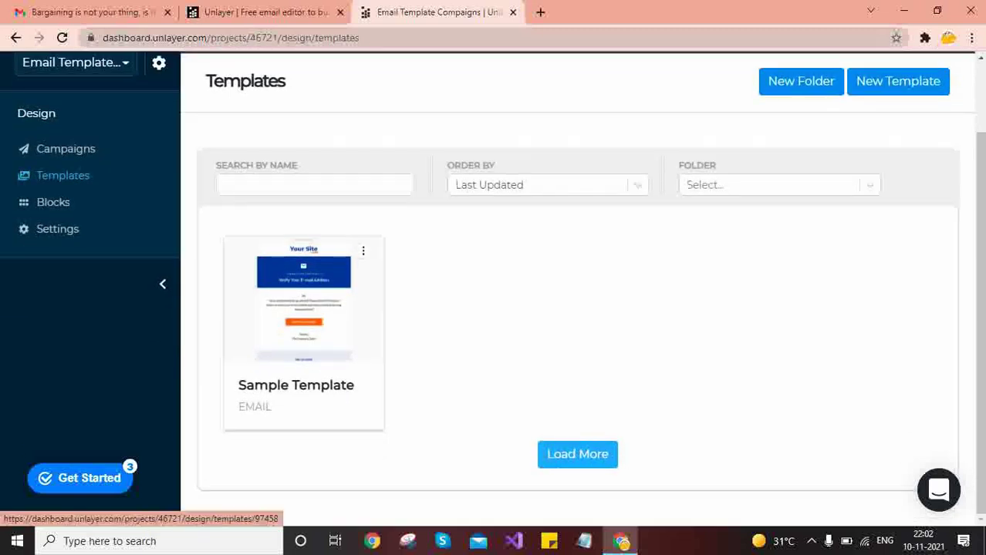
scroll(492, 289, up, 1)
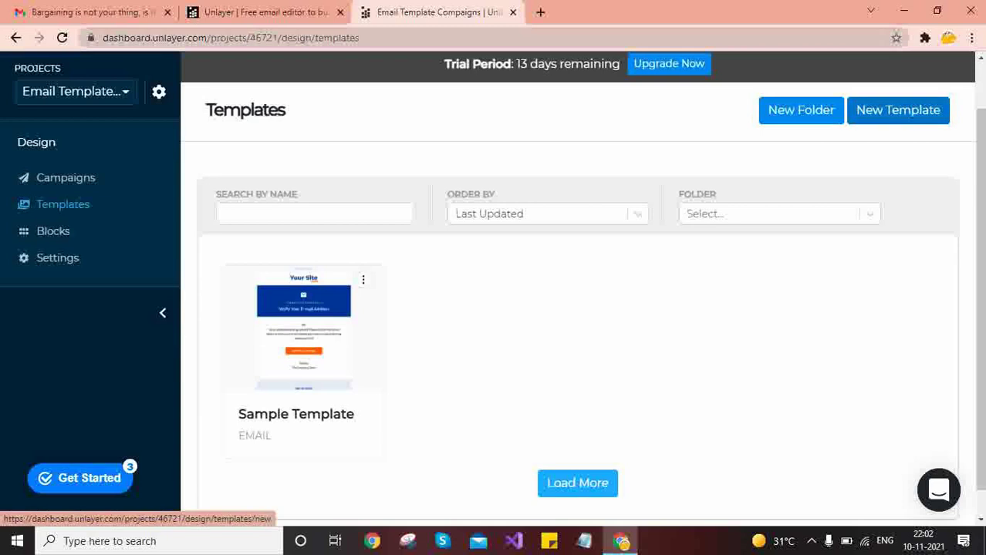
click(304, 340)
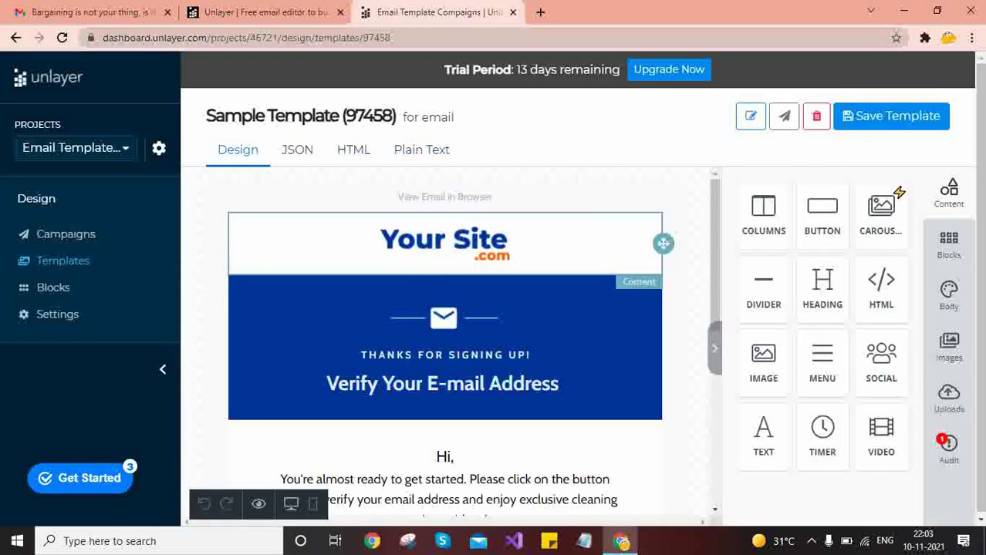
- Examine the Sample Template's layout from the header and body text down to the contact and copyright footer
scroll(444, 347, down, 1)
scroll(444, 347, down, 5)
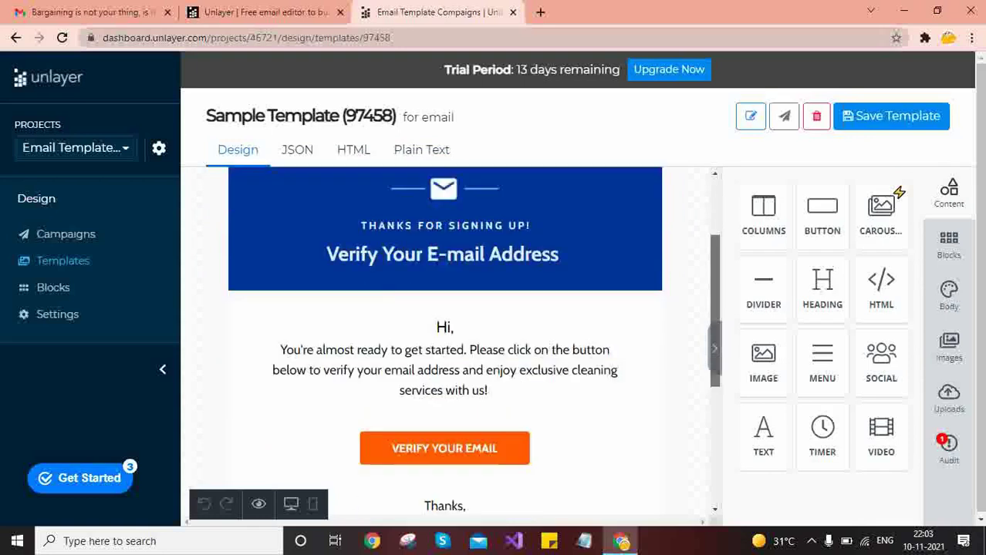
scroll(444, 347, up, 6)
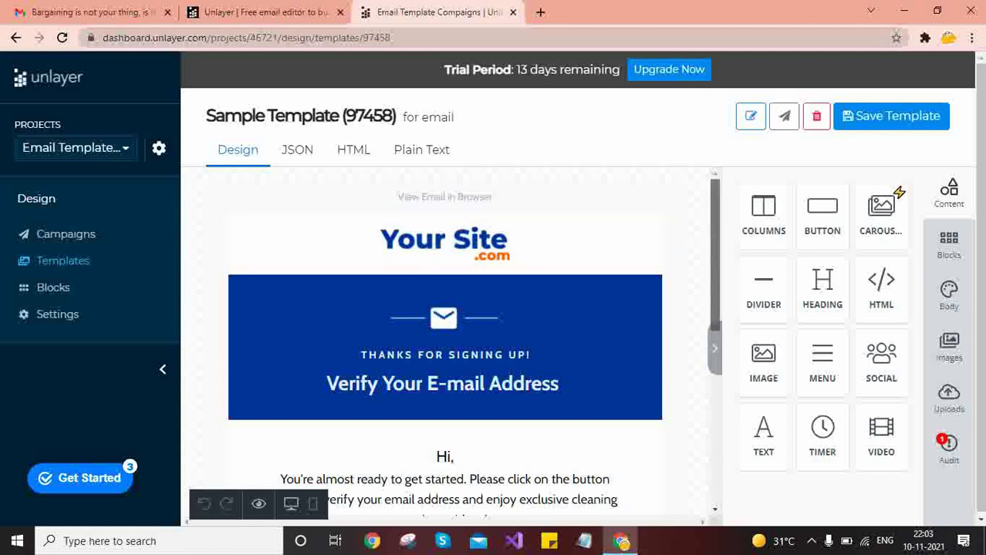
scroll(445, 339, down, 2)
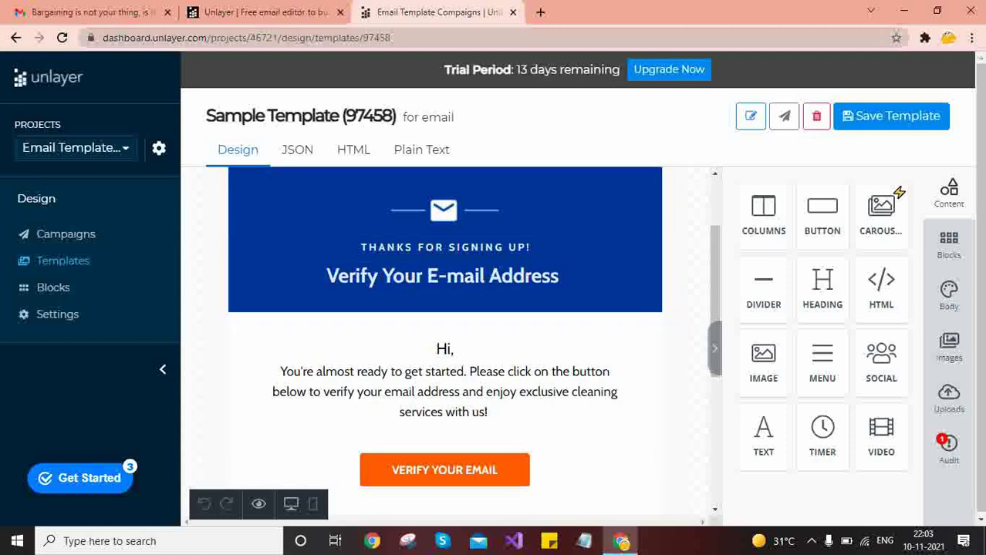
scroll(444, 340, down, 4)
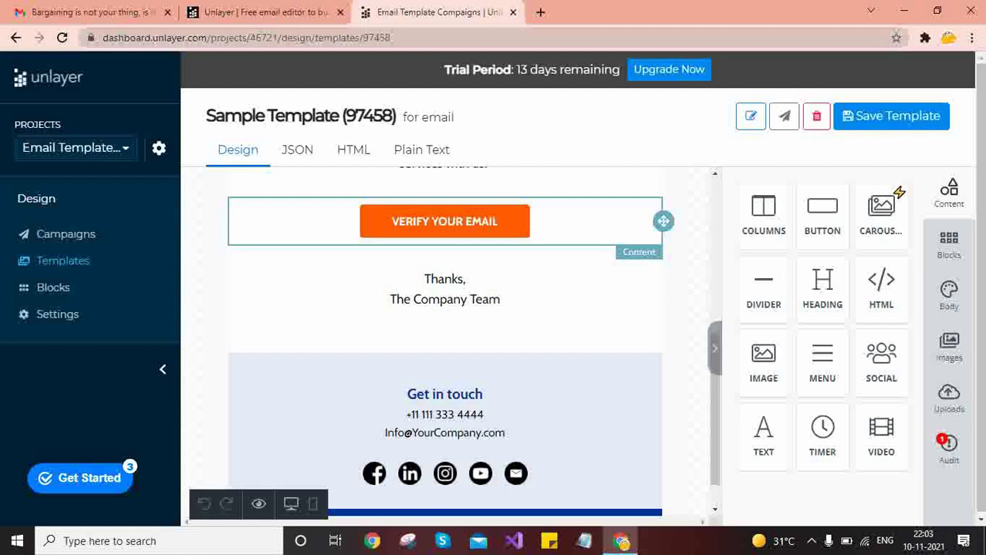
scroll(444, 340, down, 1)
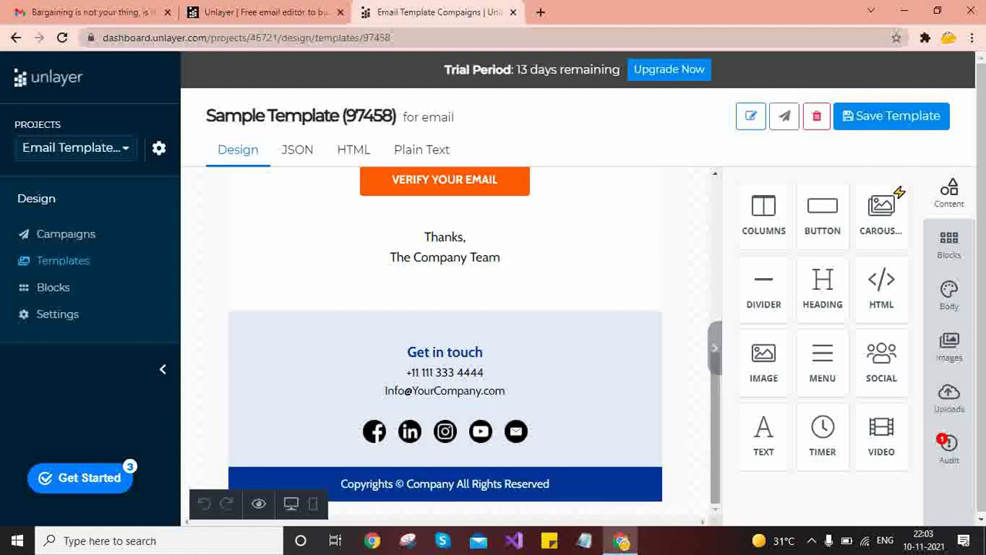
scroll(445, 339, up, 10)
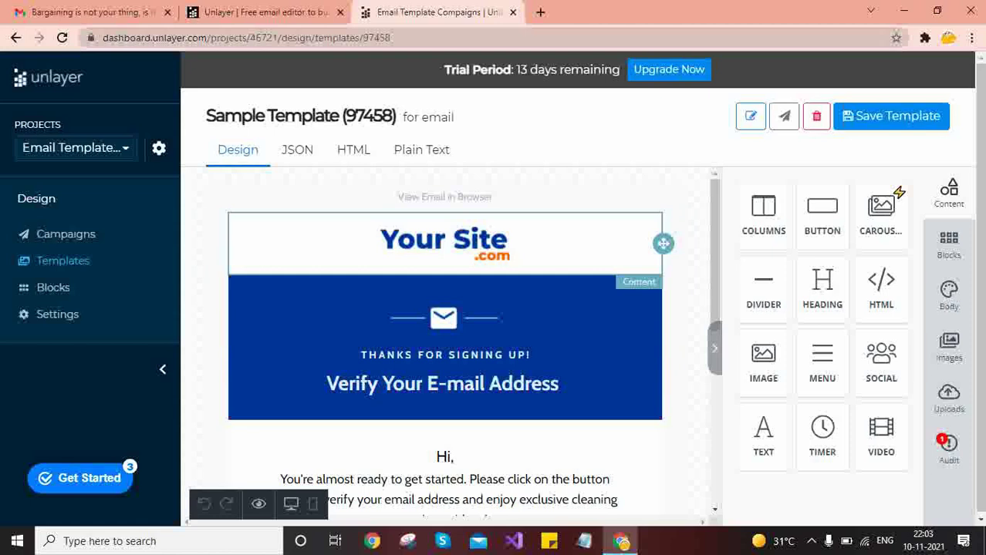
- Replace the "Your Site" logo image at the head of the email with mylogo.PNG from the Desktop
click(445, 244)
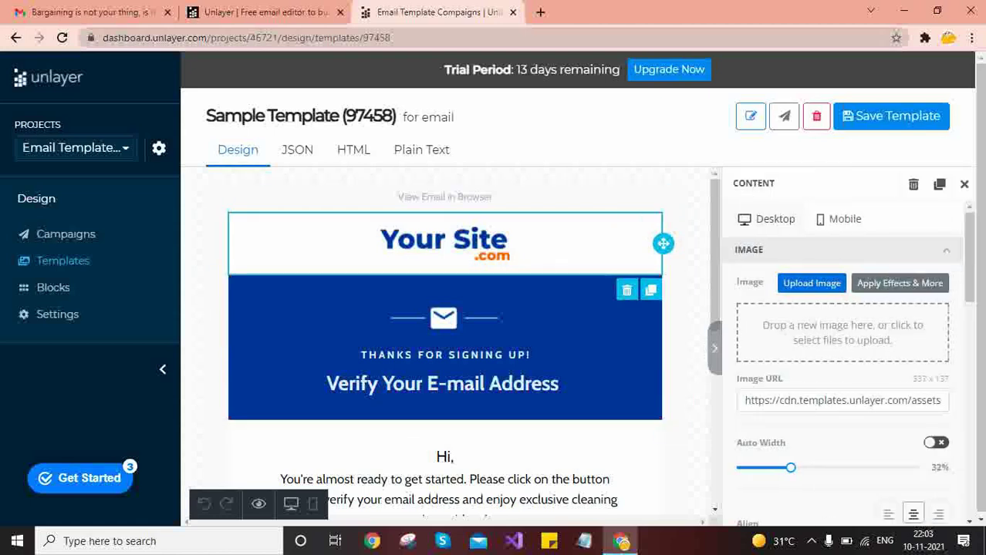
click(812, 283)
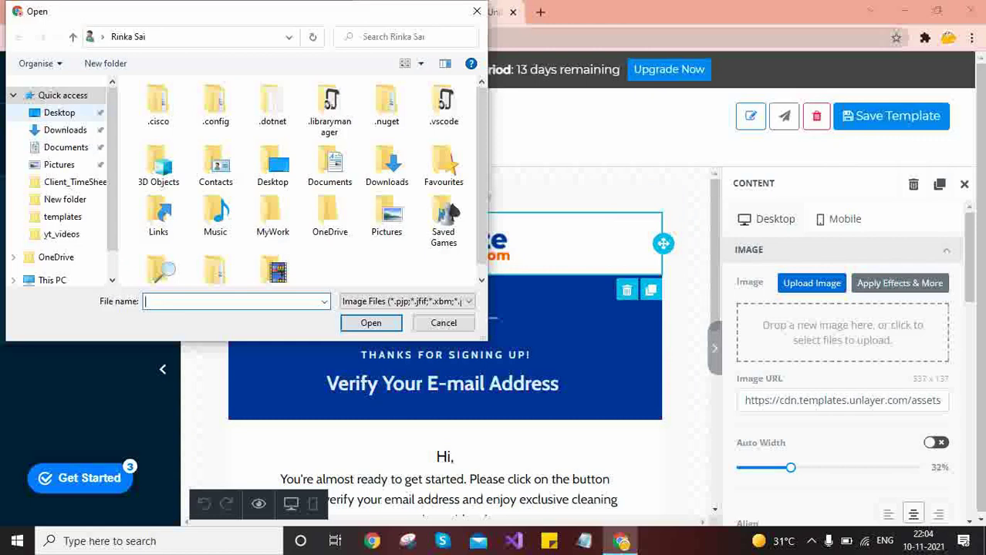
click(60, 112)
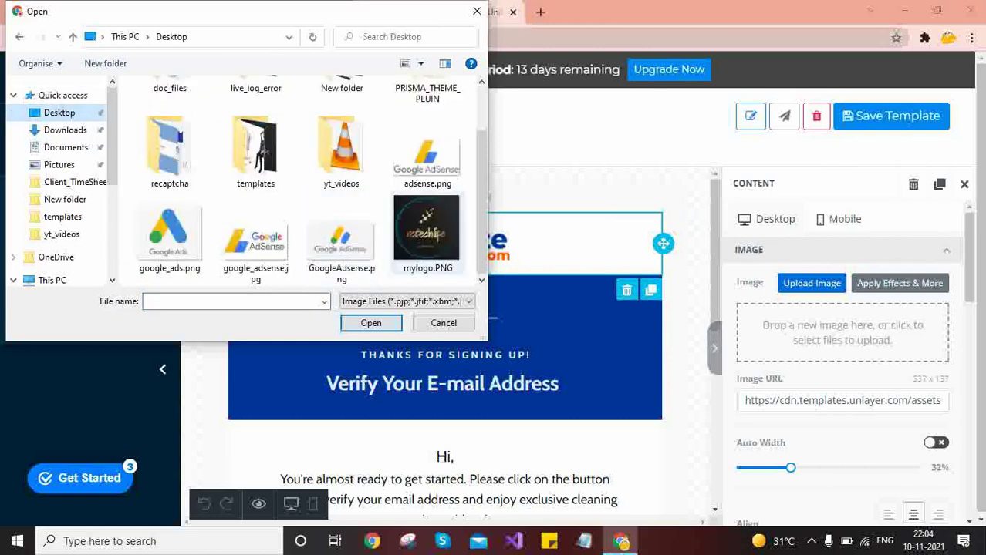
click(428, 234)
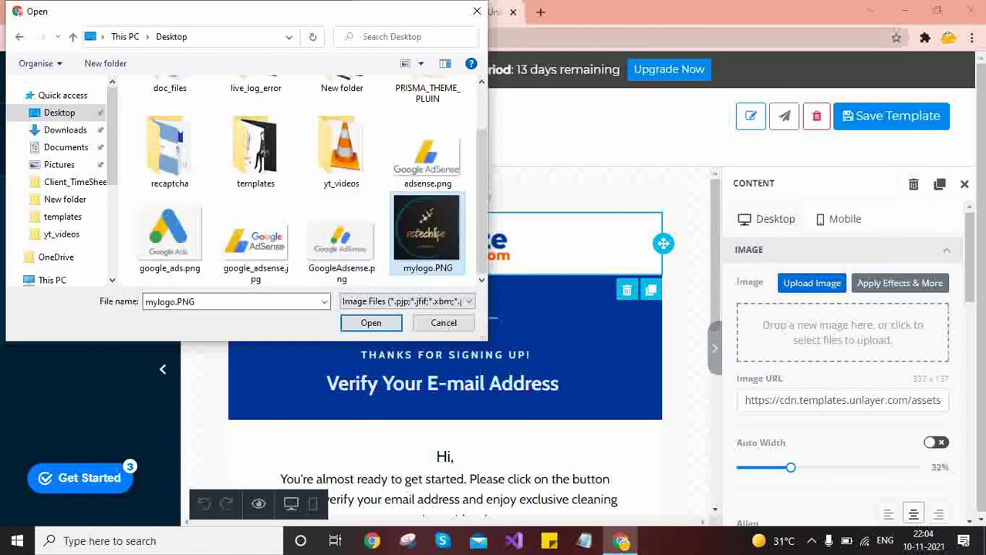
click(370, 323)
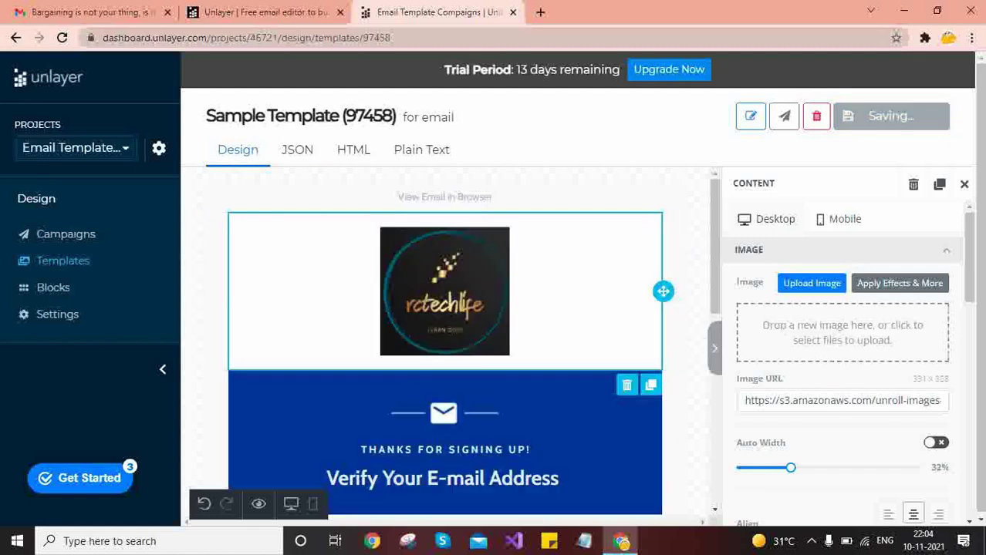
- Replace the "Verify Your E-mail Address" heading in the blue banner with "Welcome to my channel"
scroll(445, 401, down, 2)
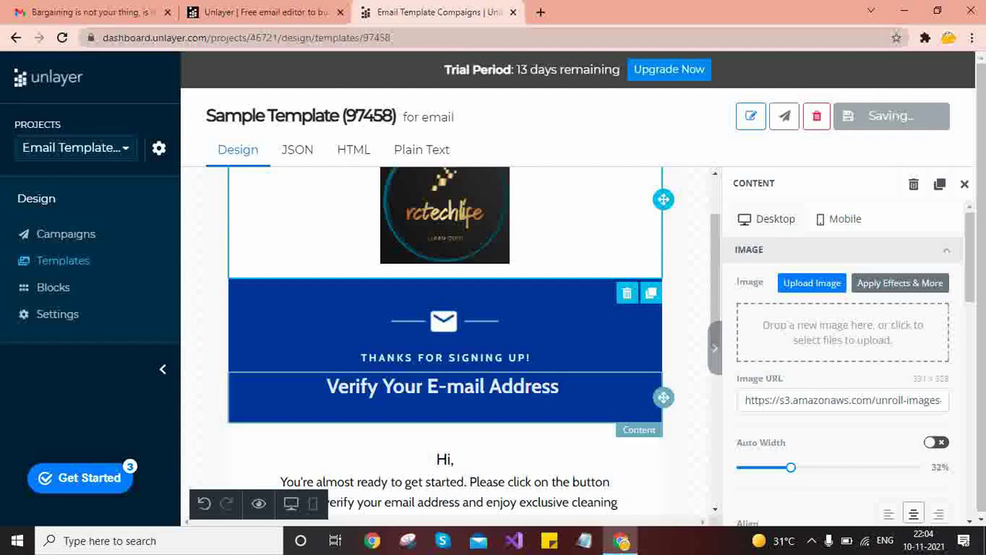
click(445, 358)
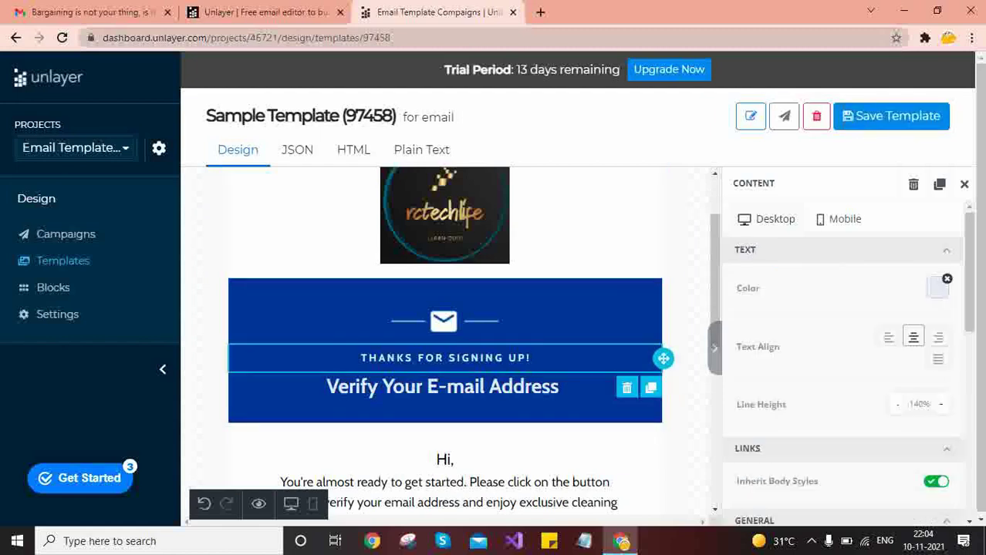
click(525, 387)
double_click(525, 387)
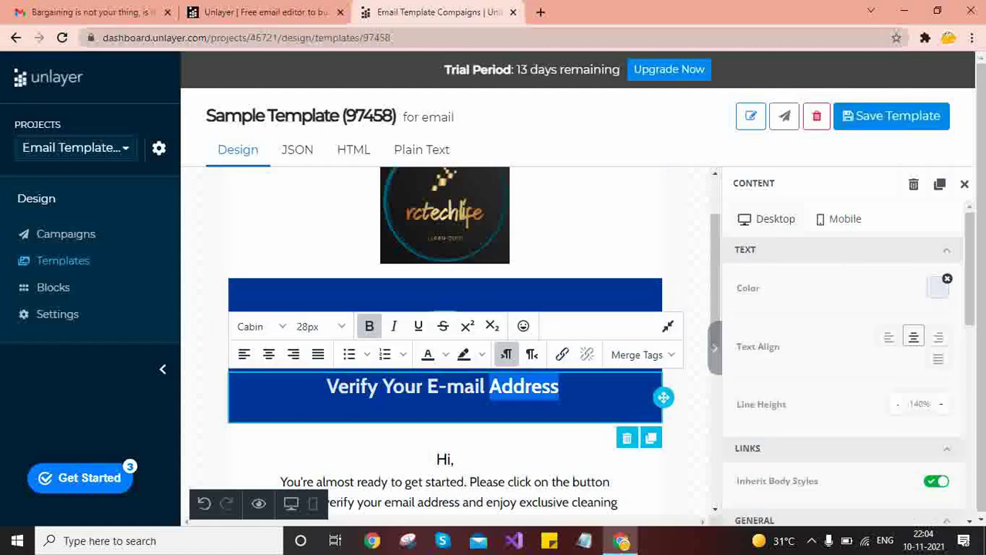
click(564, 387)
drag(564, 387, 327, 388)
text(Welc)
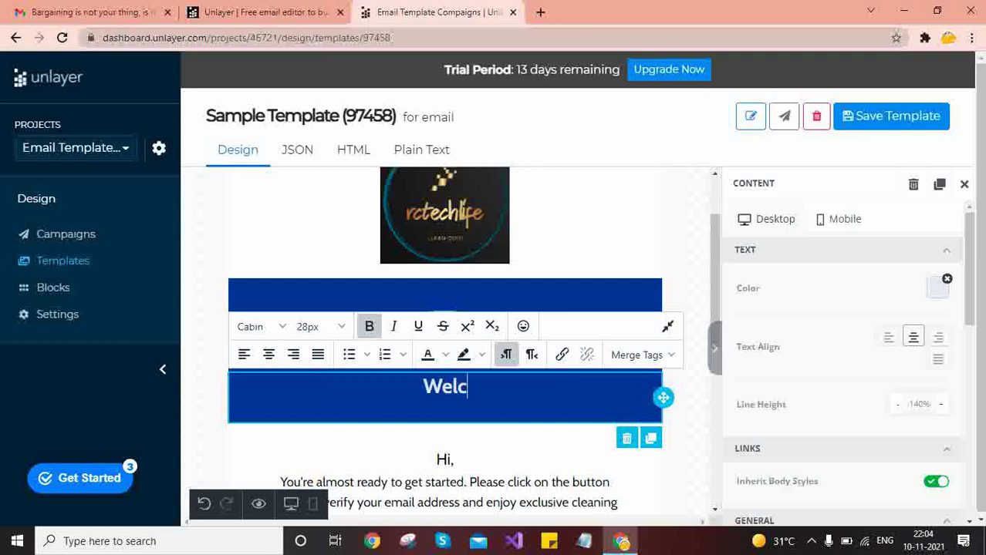
text(ome to my )
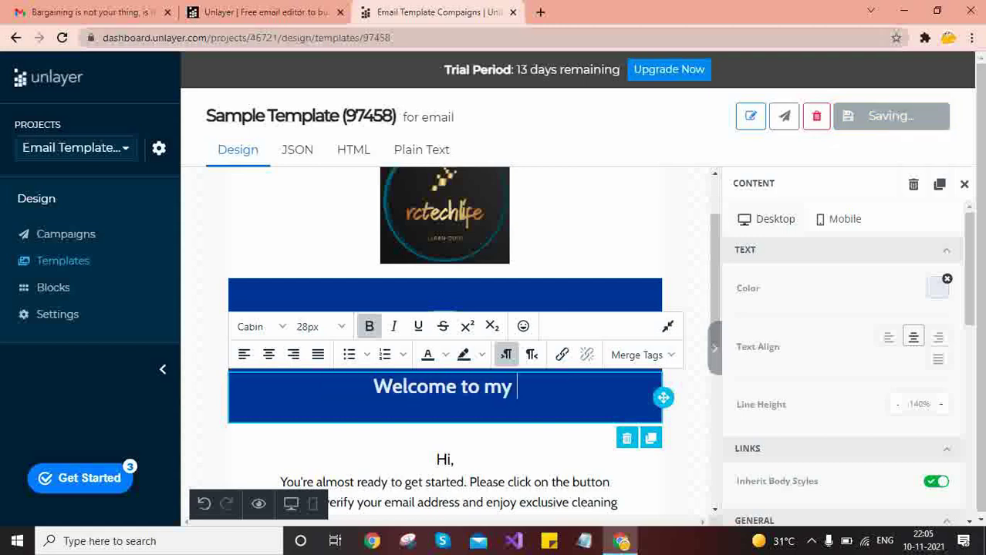
text(channel)
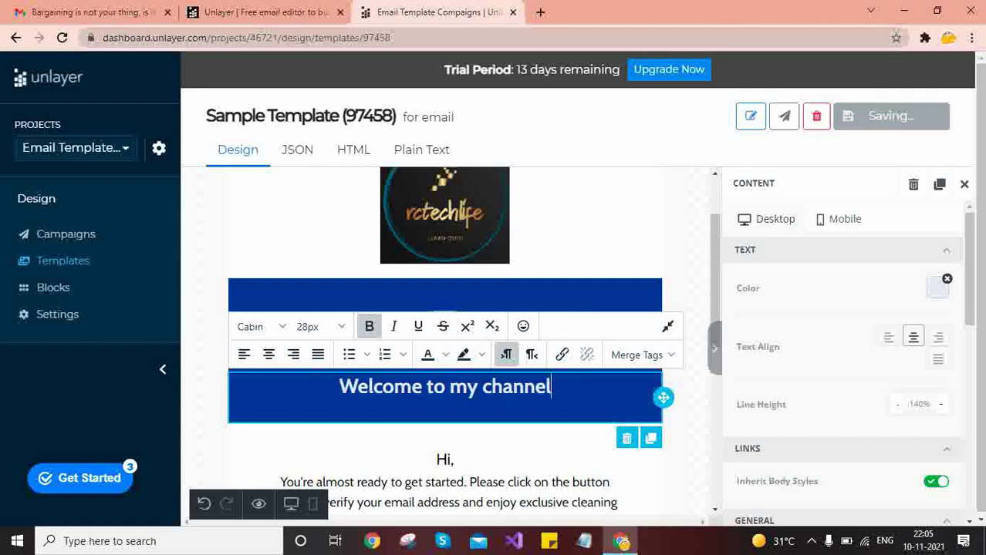
- Delete the envelope image from the top of the blue banner and save the template
key(Return)
key(BackSpace)
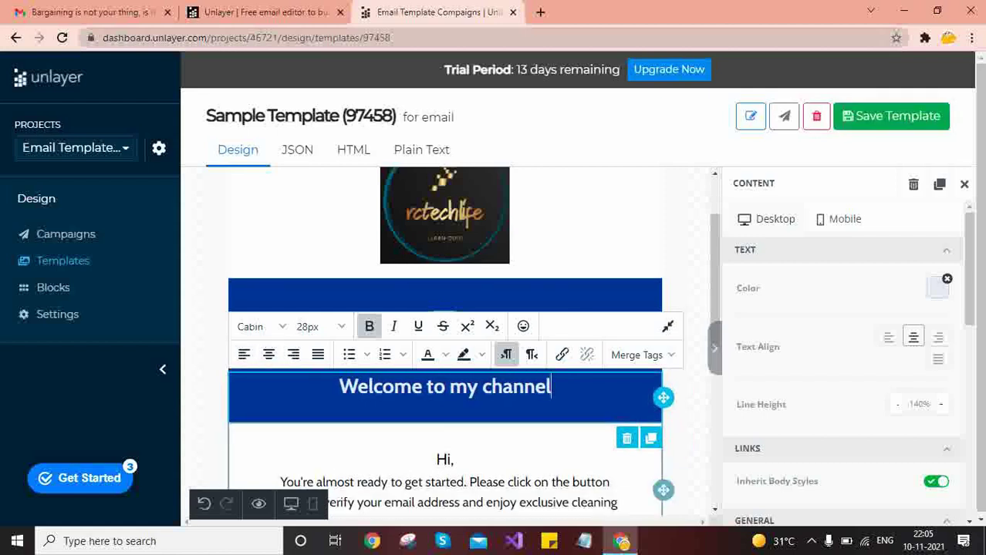
click(437, 460)
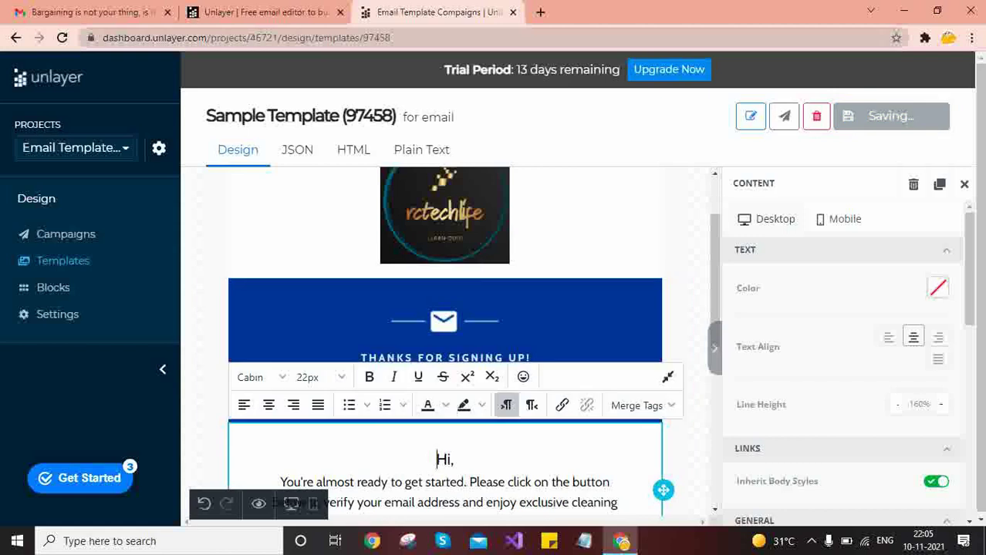
click(445, 320)
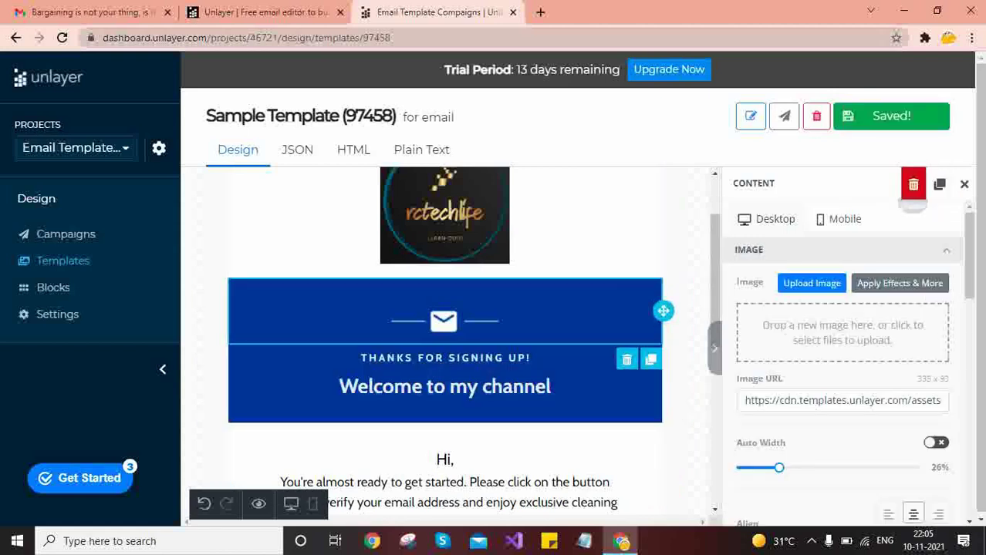
click(914, 185)
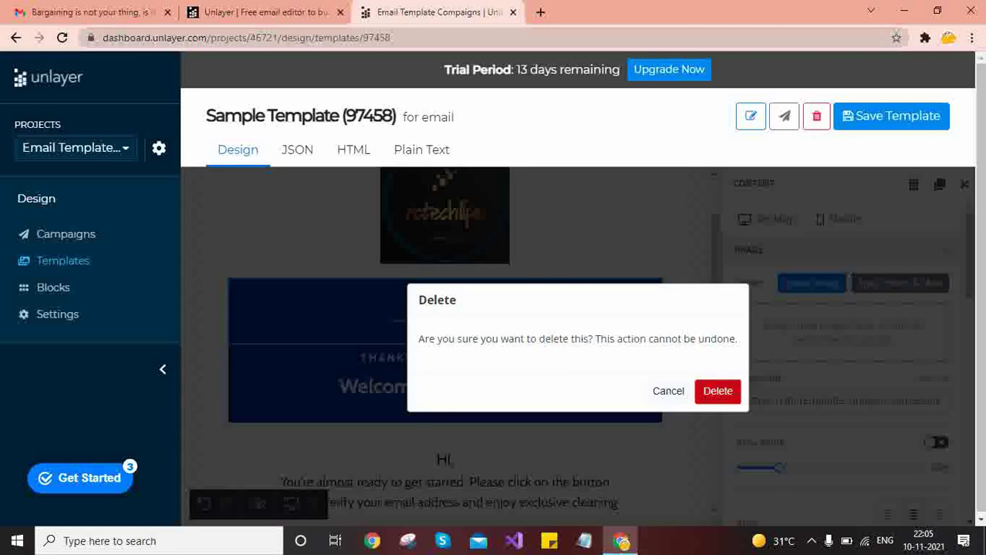
click(718, 391)
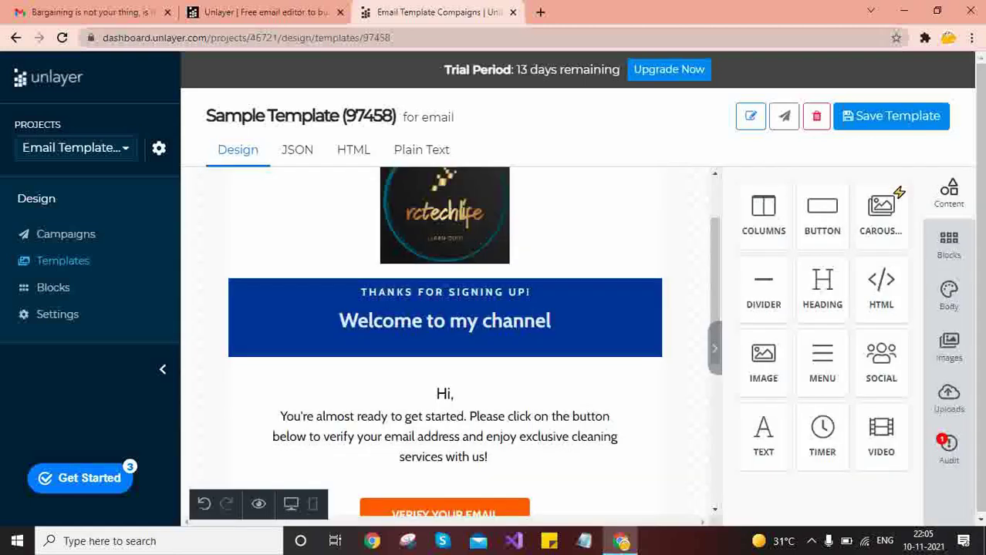
click(890, 117)
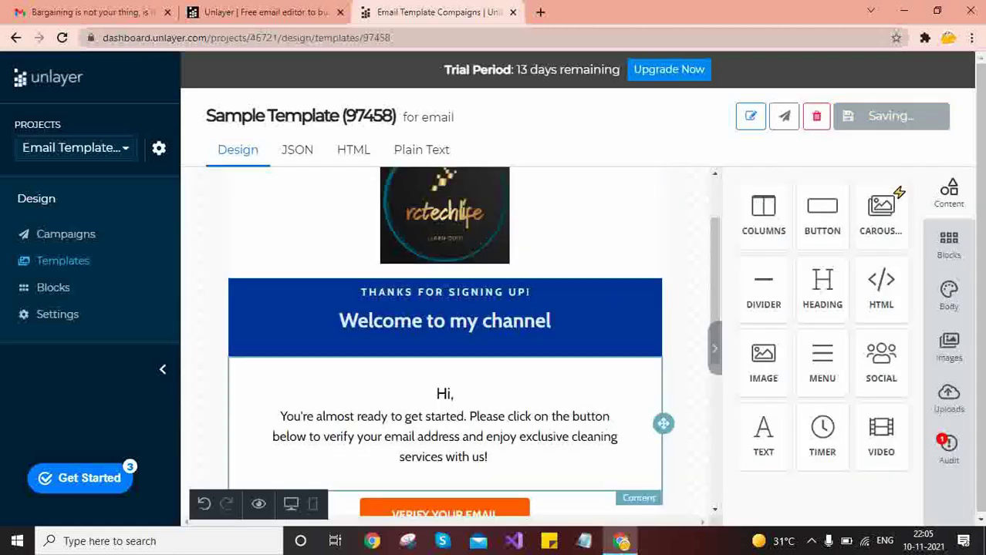
- Replace the body paragraph below "Hi," with "Here I provide you the beautiful content"
scroll(444, 342, down, 1)
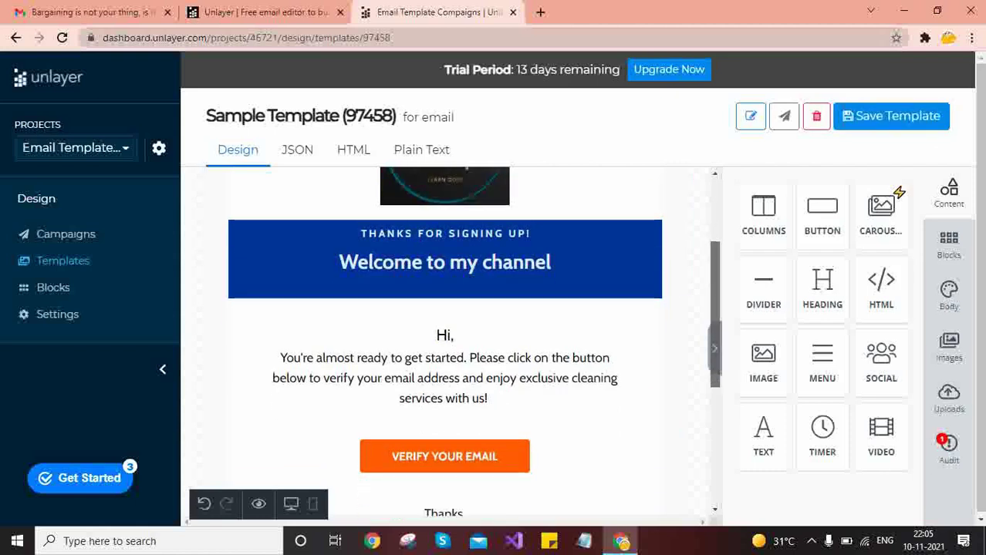
scroll(445, 342, down, 1)
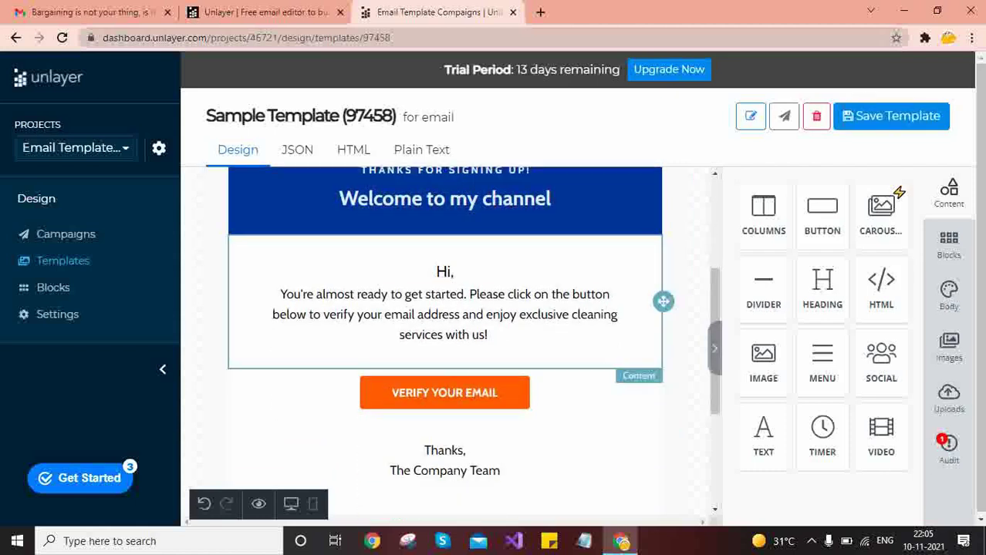
click(491, 335)
drag(491, 335, 280, 293)
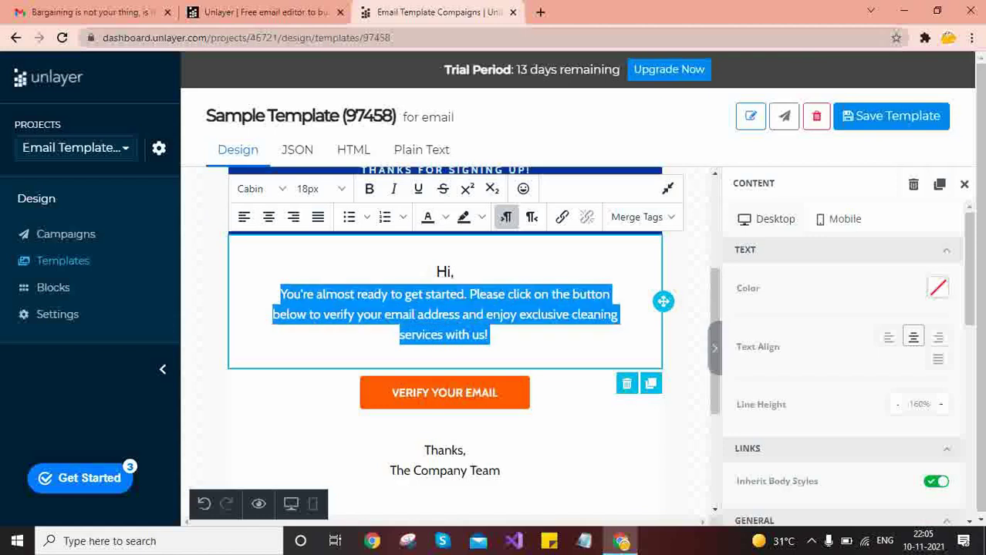
text(Here i)
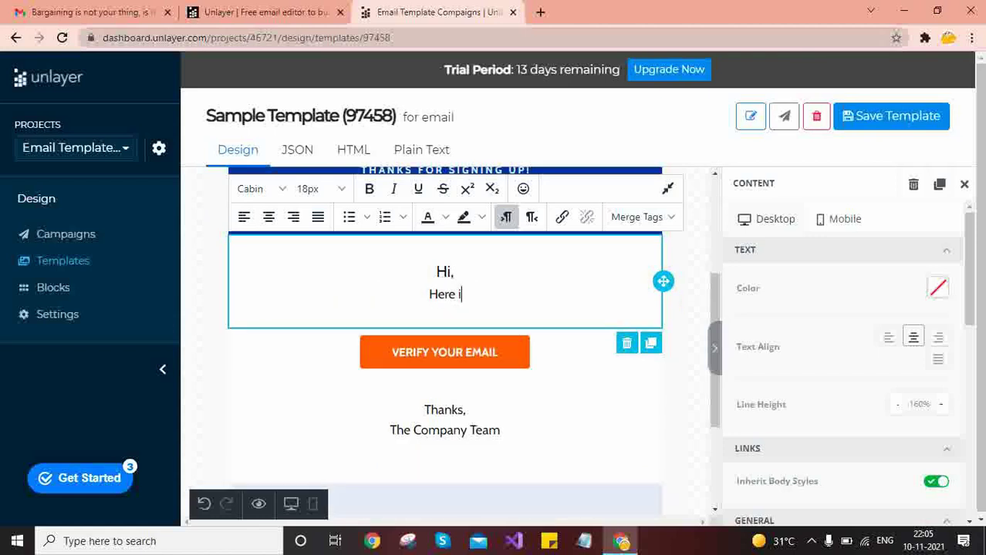
key(BackSpace)
key(BackSpace)
text(I pro)
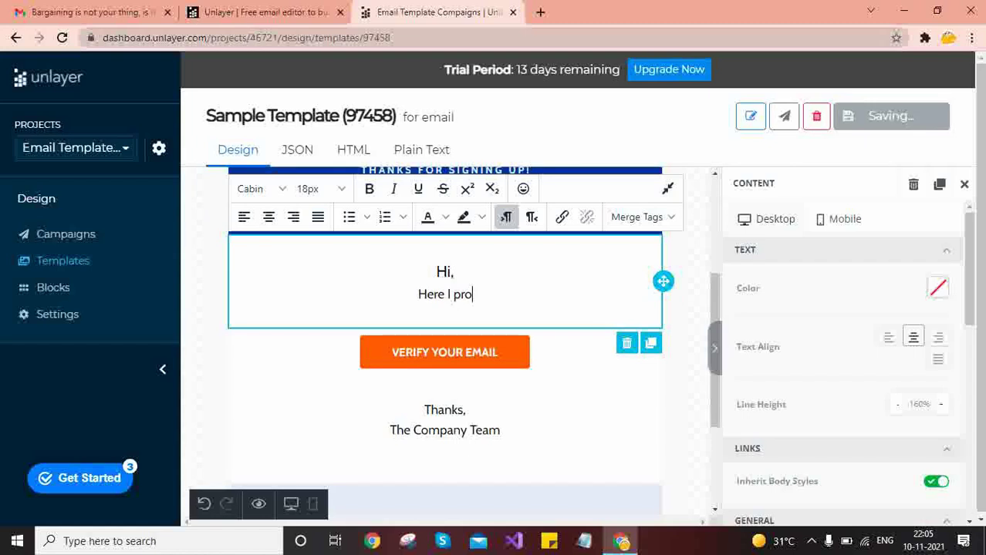
text(vide you the bea)
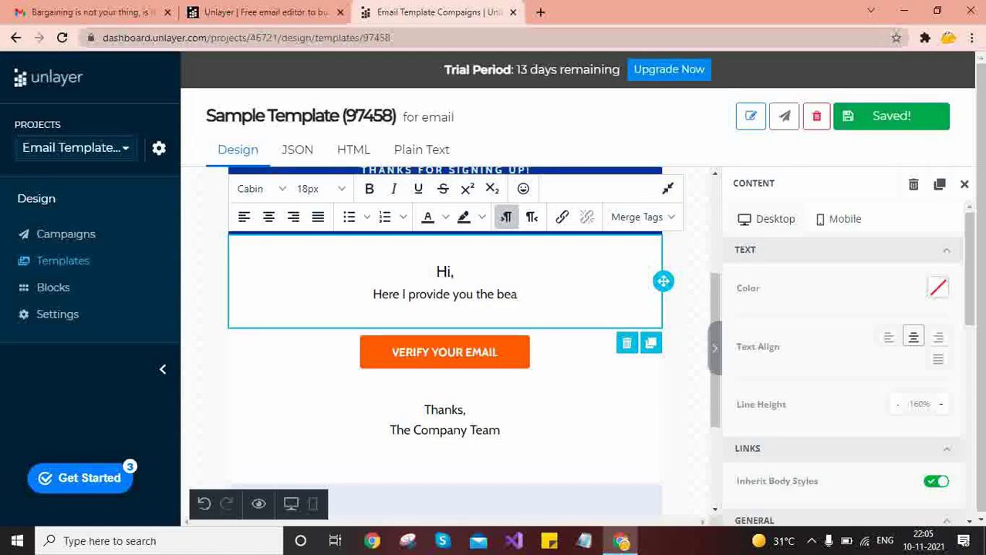
text(utiful con)
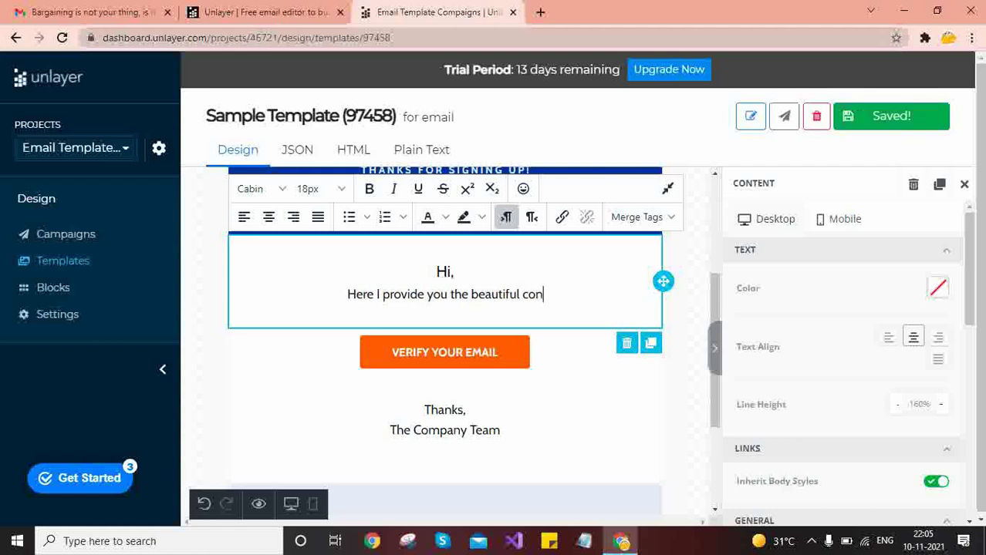
text(tent)
- Replace the orange button's label "VERIFY YOUR EMAIL" with "my channel"
click(427, 411)
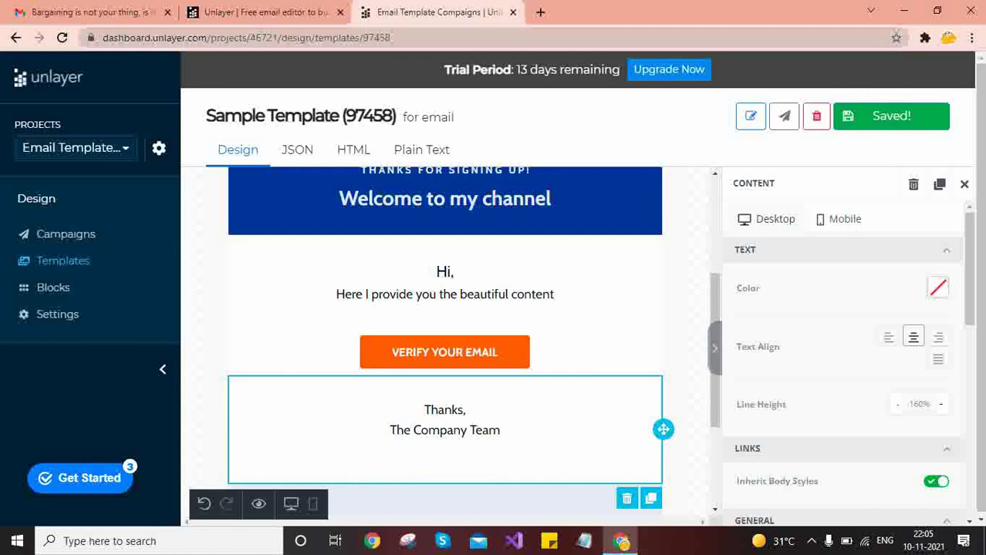
click(444, 353)
click(394, 353)
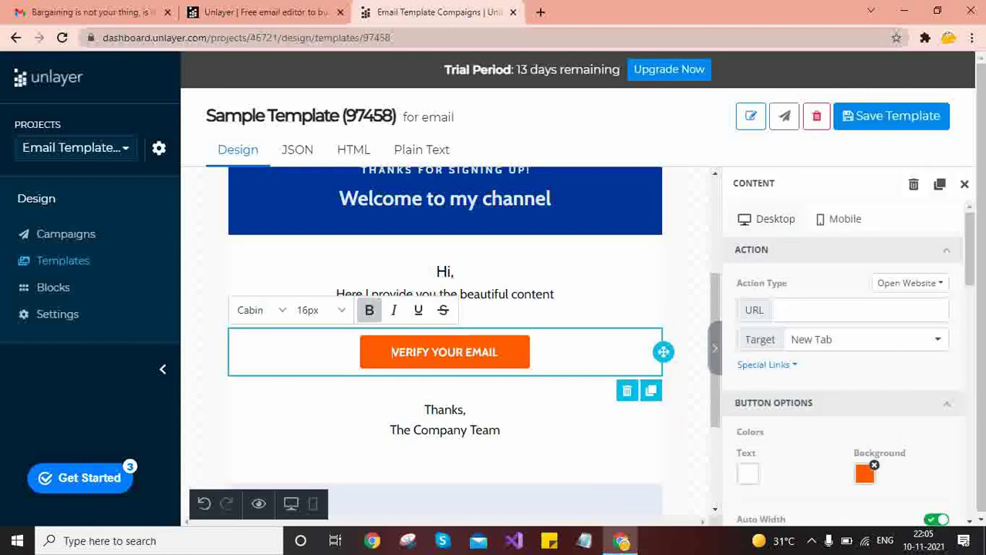
double_click(392, 352)
drag(498, 352, 390, 352)
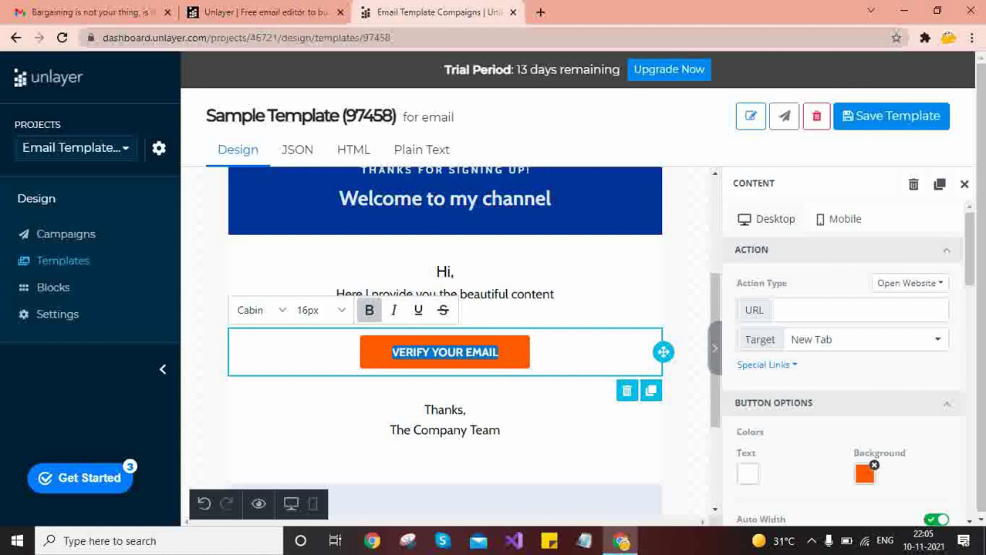
text(my cha)
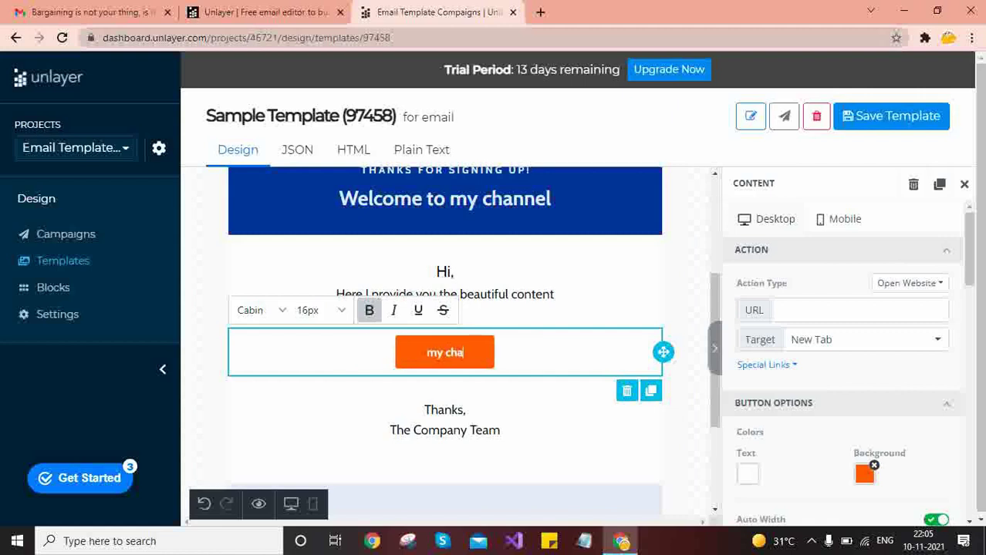
text(nnel)
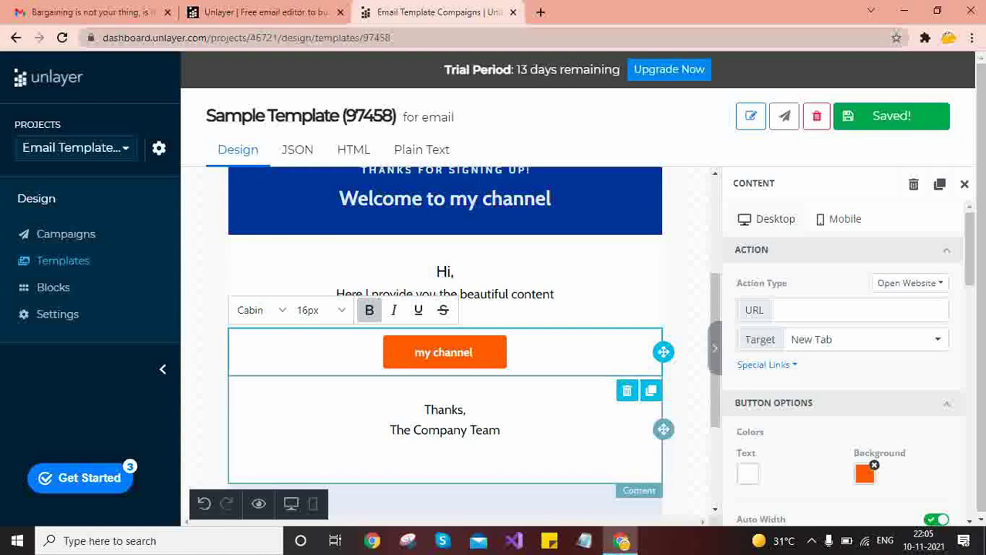
- Set the "Thanks," line of the closing text block to right-to-left direction
click(424, 411)
click(531, 358)
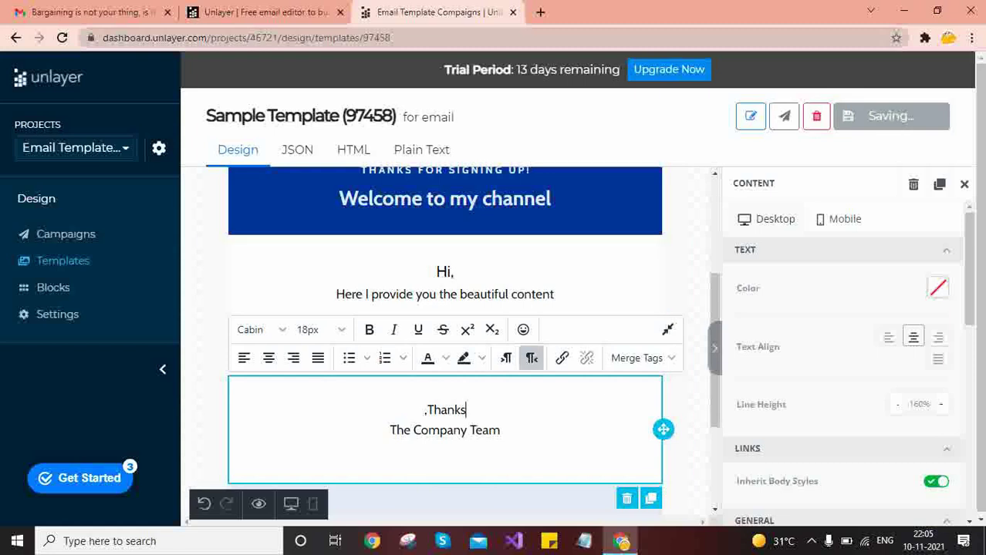
click(689, 300)
click(415, 352)
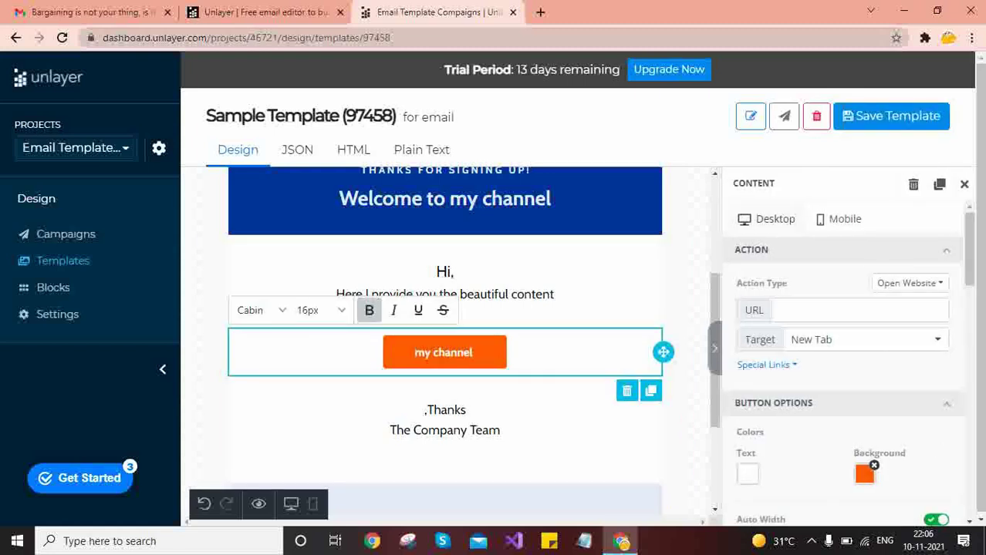
click(859, 310)
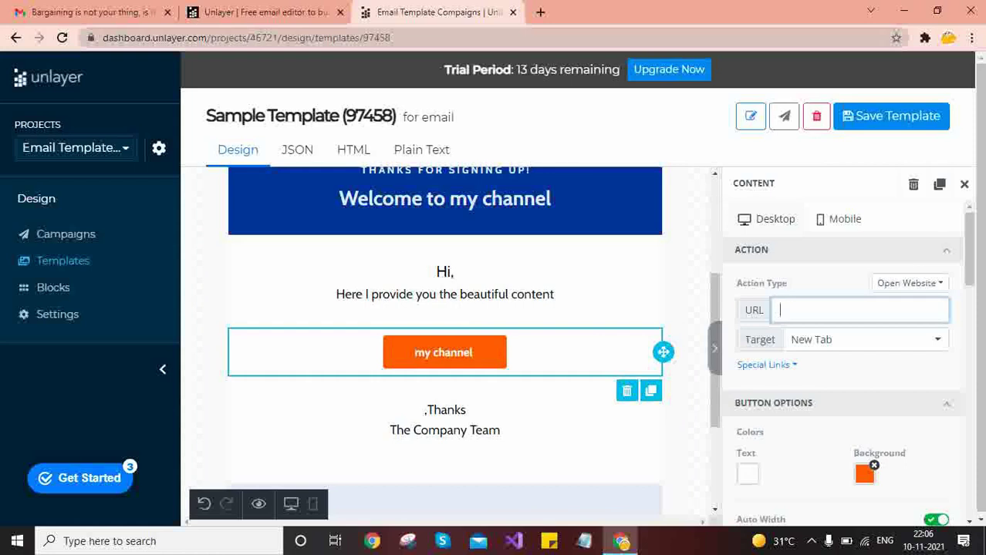
click(617, 305)
click(415, 352)
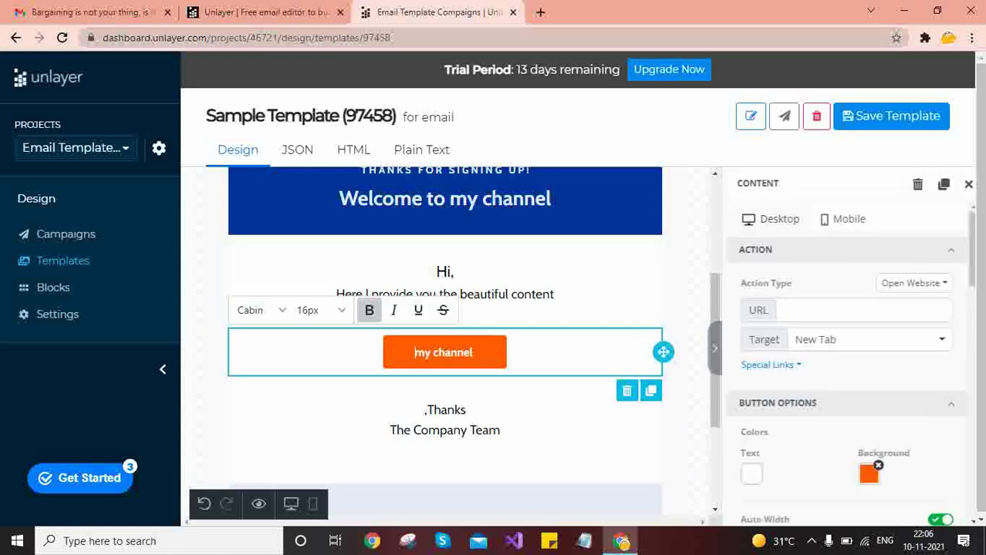
click(860, 310)
text(www.)
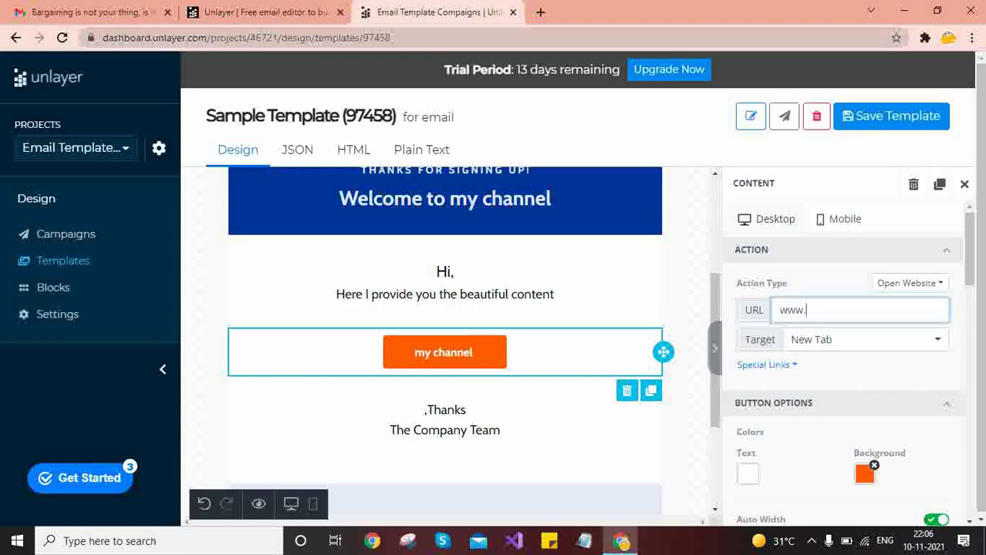
text(youtube)
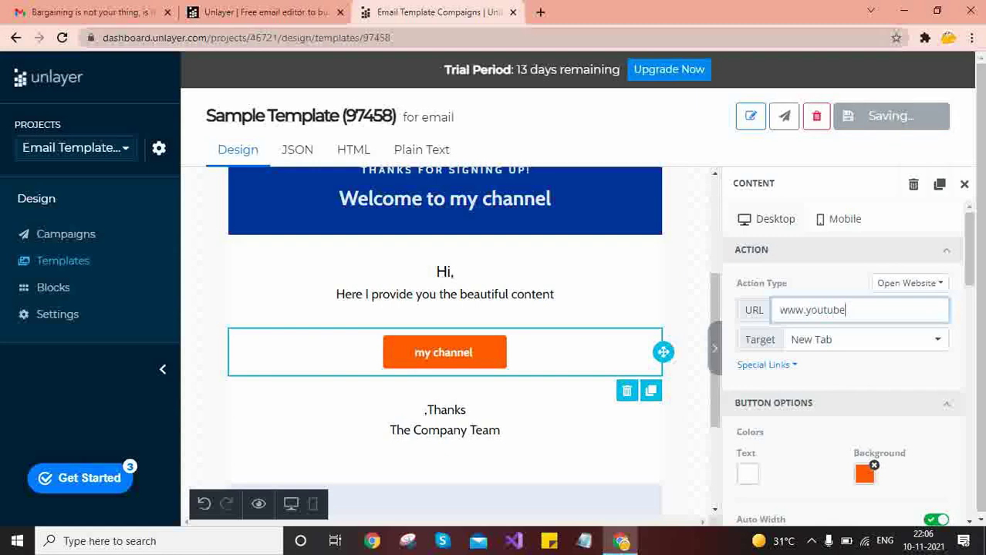
text(.com/rctechlife)
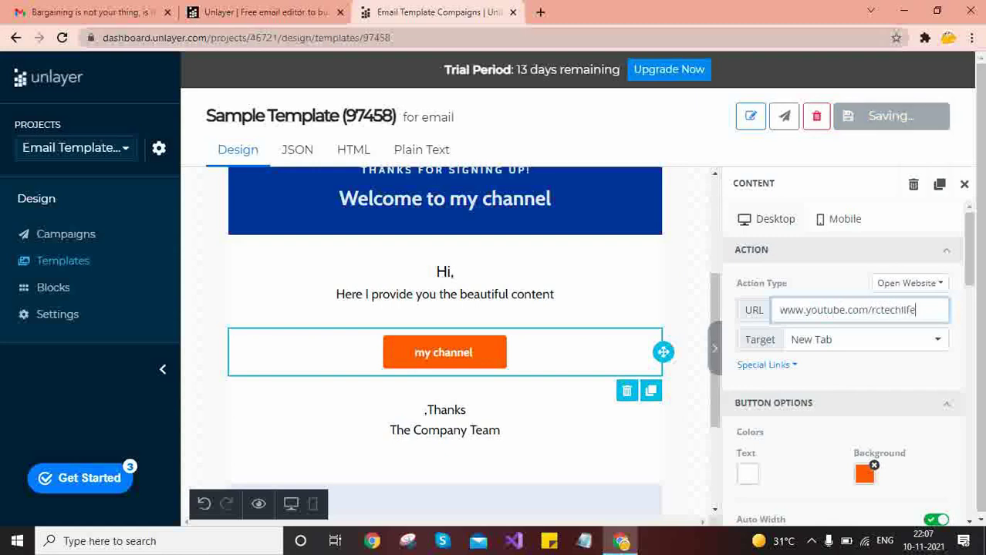
key(ctrl+a)
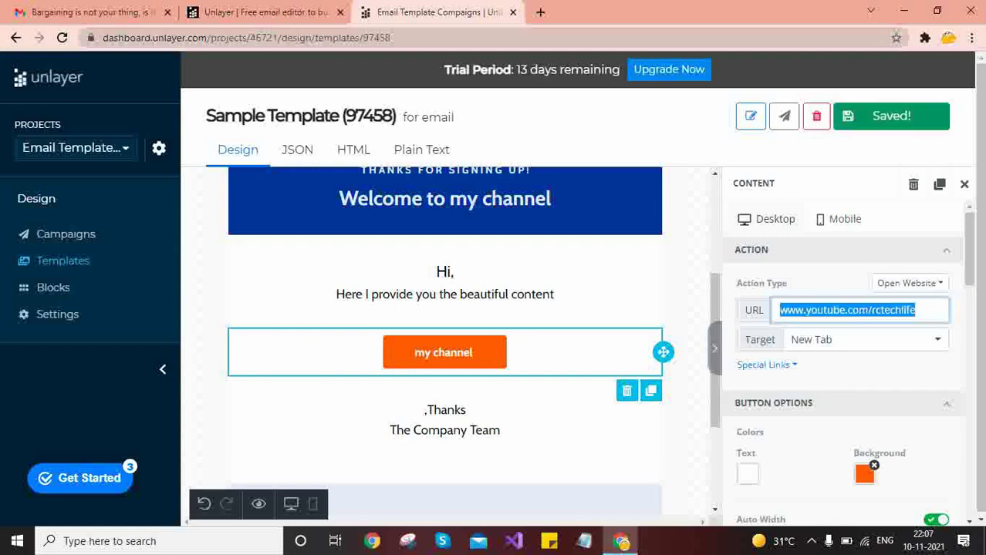
key(ctrl+c)
key(ctrl+t)
key(ctrl+v)
key(Return)
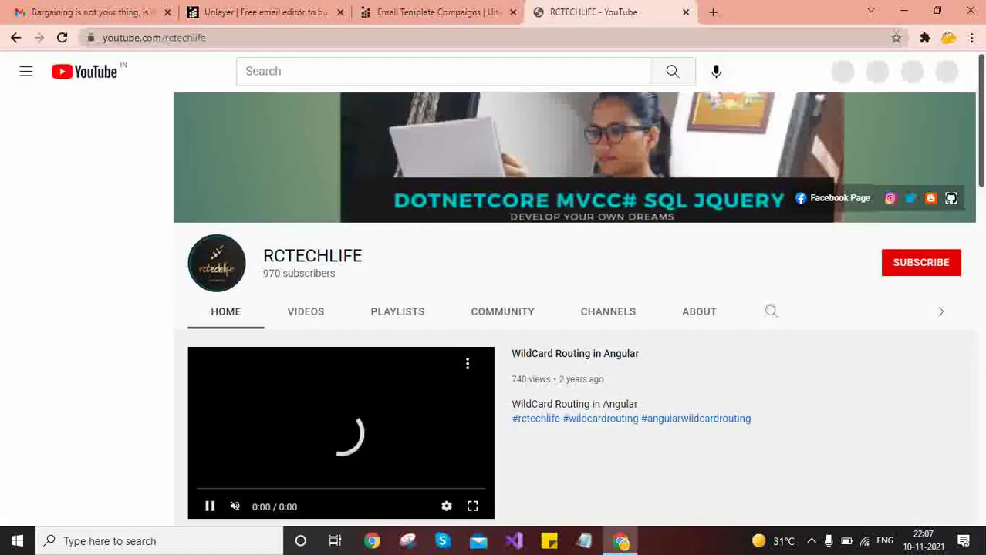
key(ctrl+w)
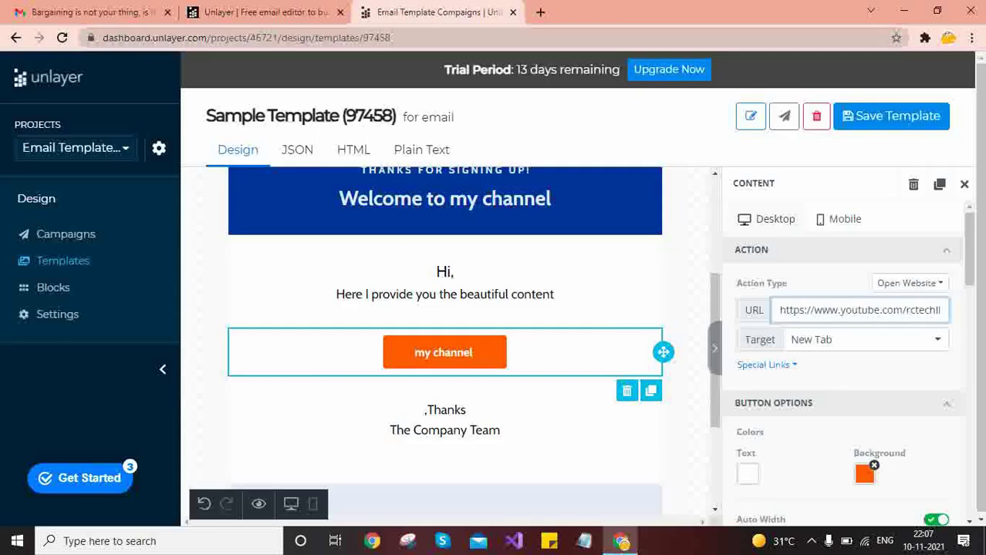
click(866, 340)
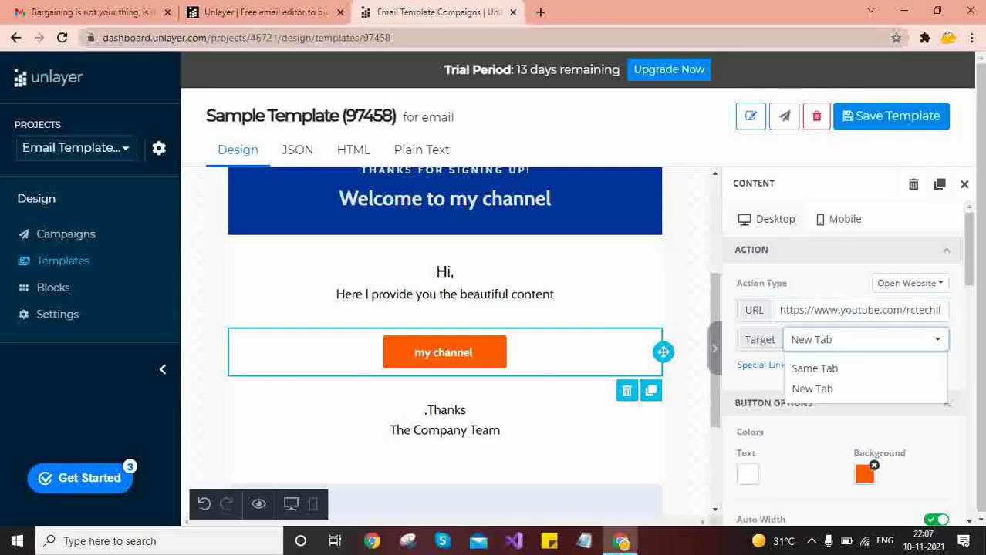
click(866, 339)
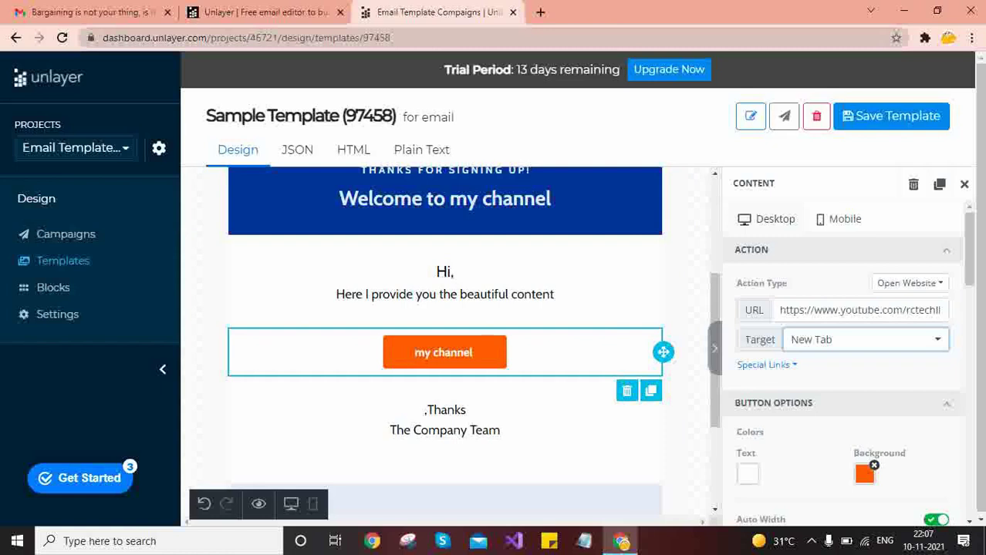
- Edit the closing text block below the button so that it reads only "Thanks"
click(676, 409)
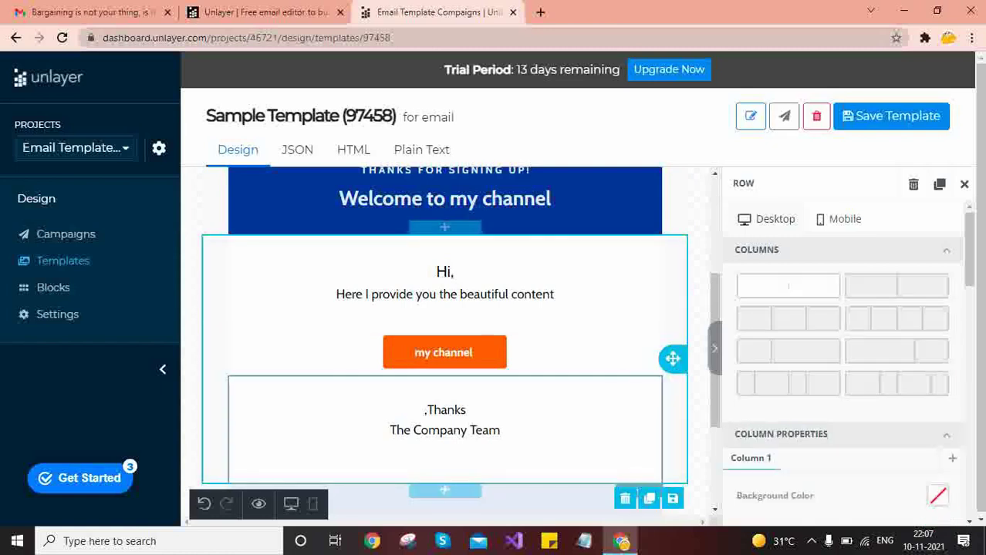
click(478, 429)
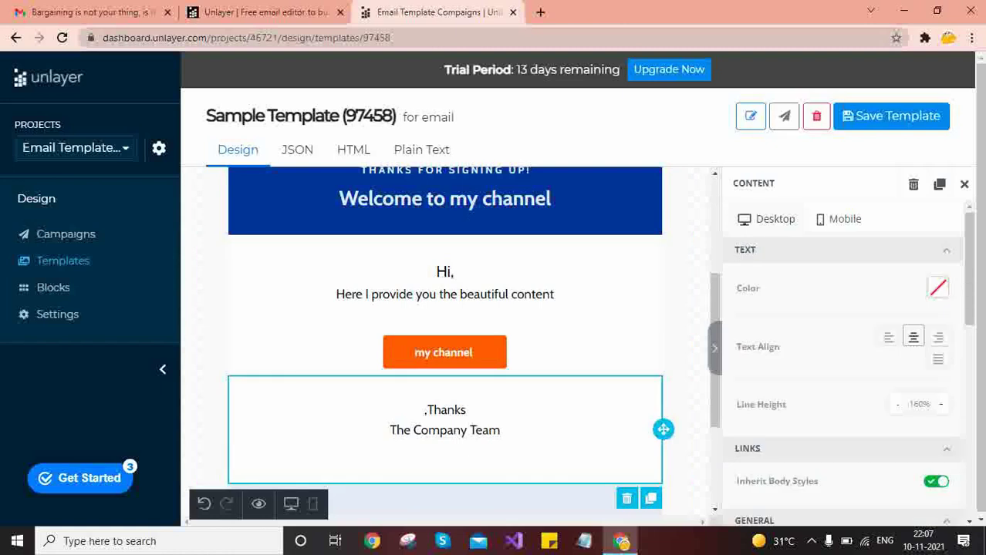
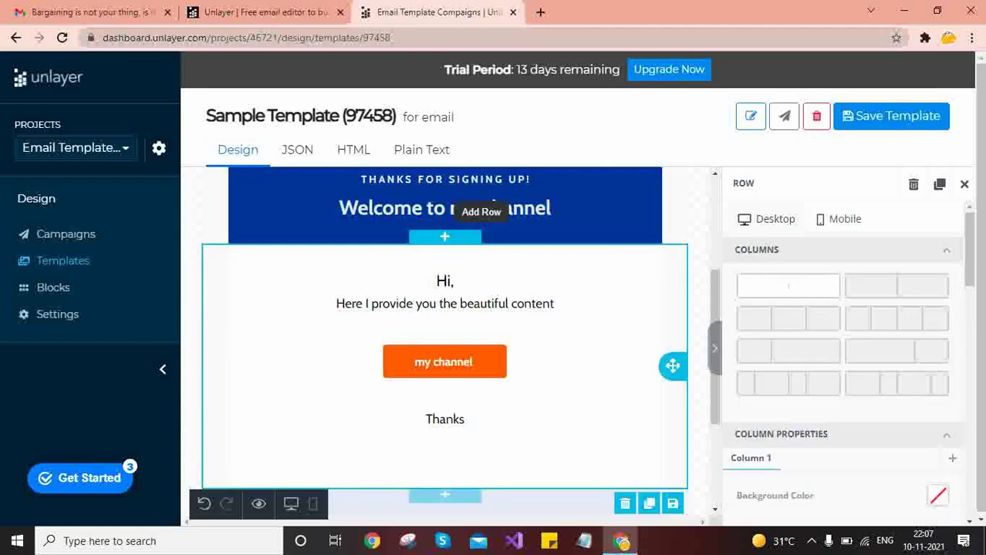
- Add an empty row between the blue banner and the "Hi," section and select it
click(445, 236)
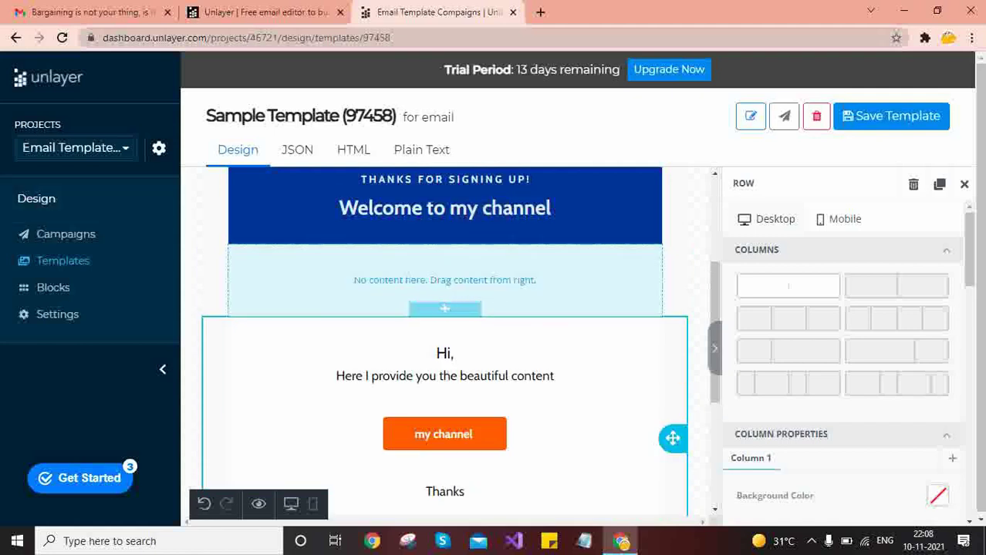
click(540, 278)
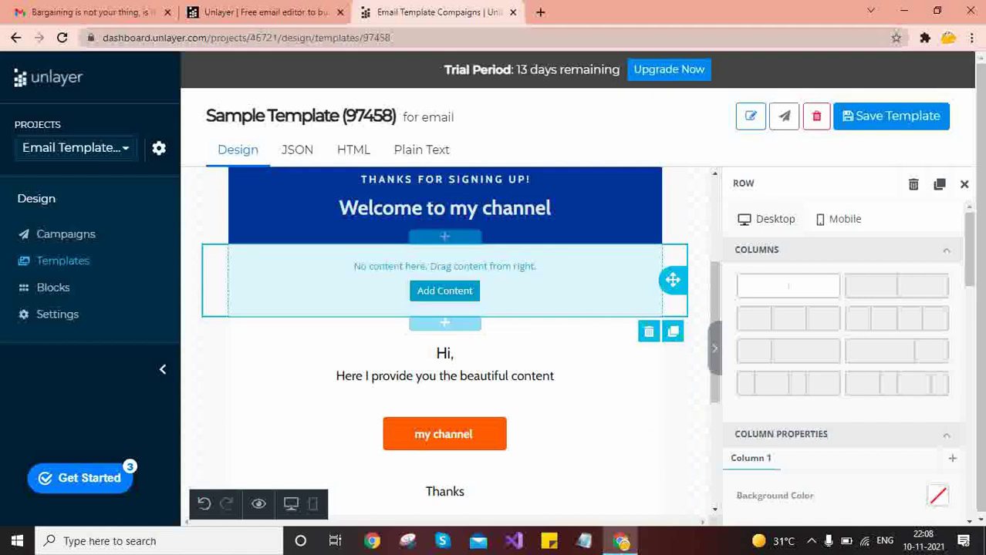
- Add an image block to the empty row below the blue banner and upload adsense.png into it
click(964, 184)
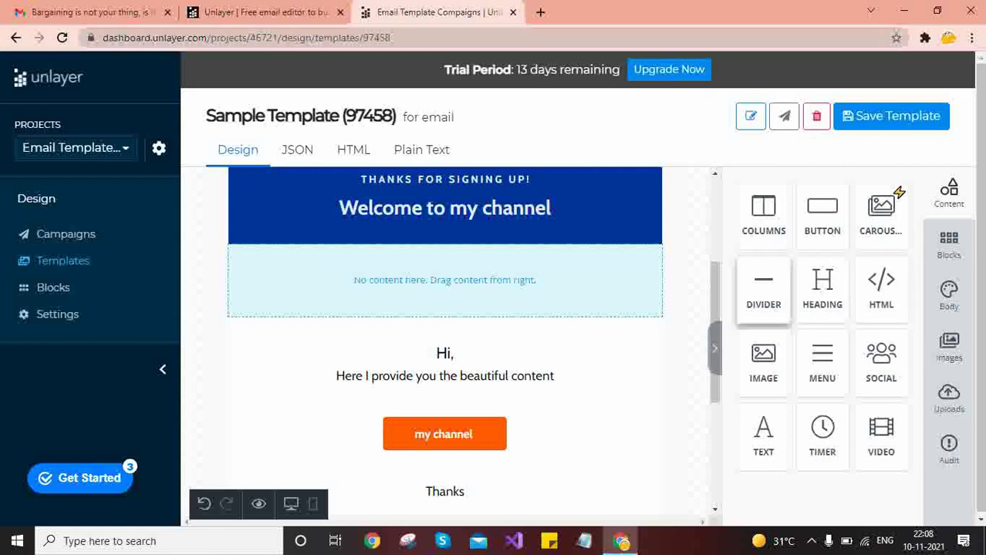
drag(763, 363, 532, 254)
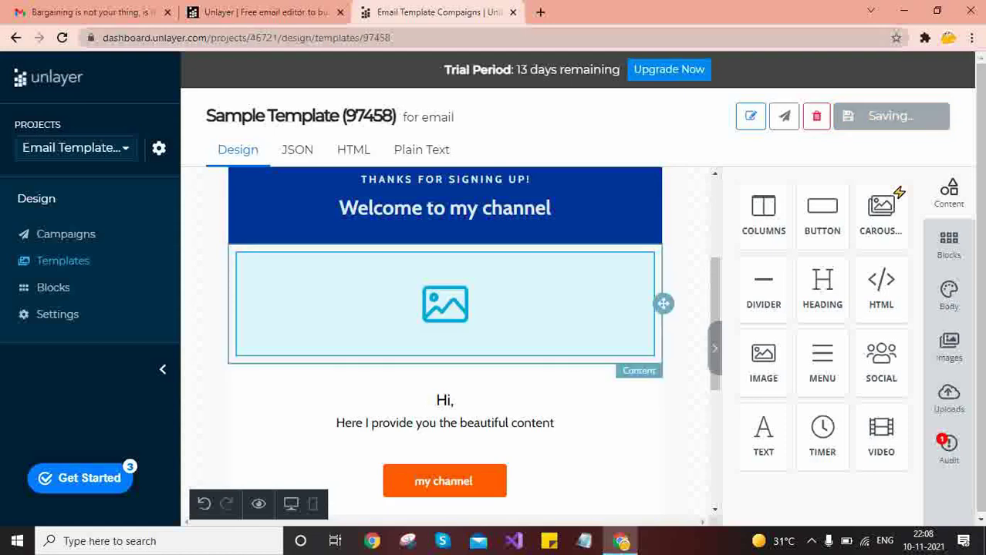
click(468, 303)
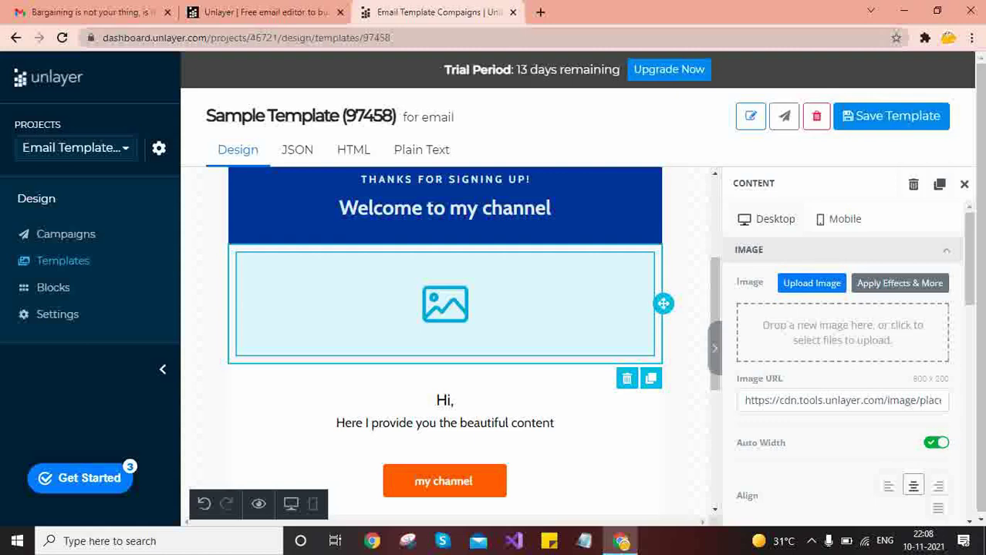
click(811, 283)
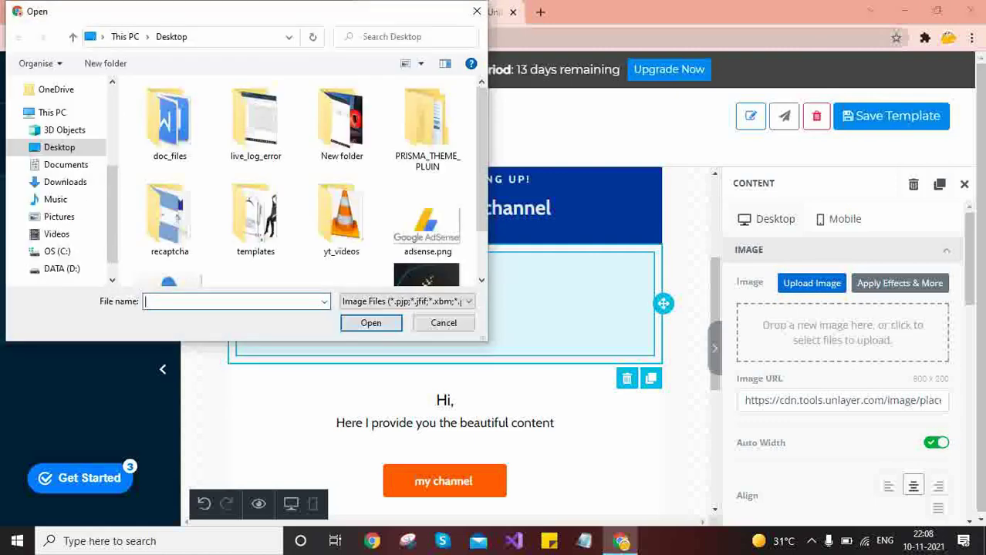
double_click(428, 220)
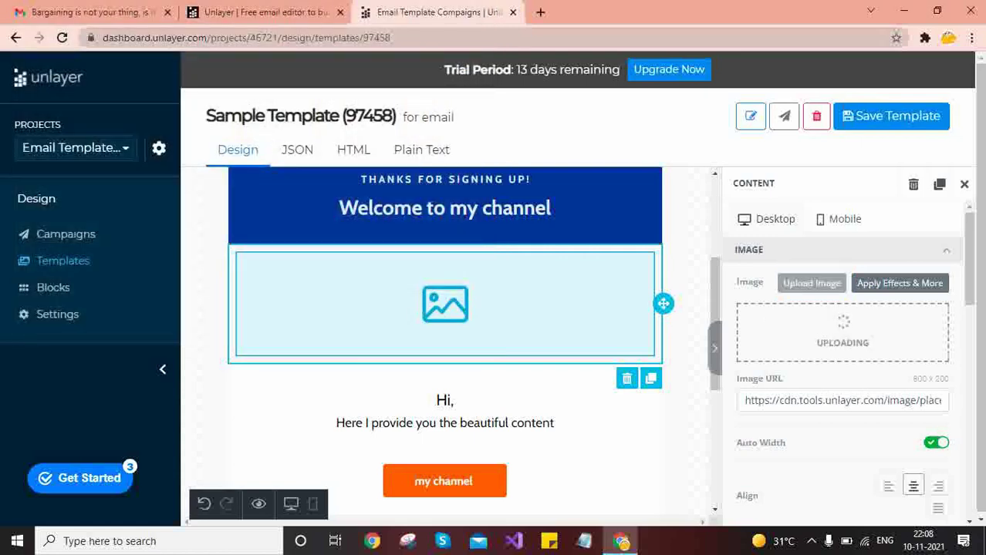
drag(715, 308, 715, 316)
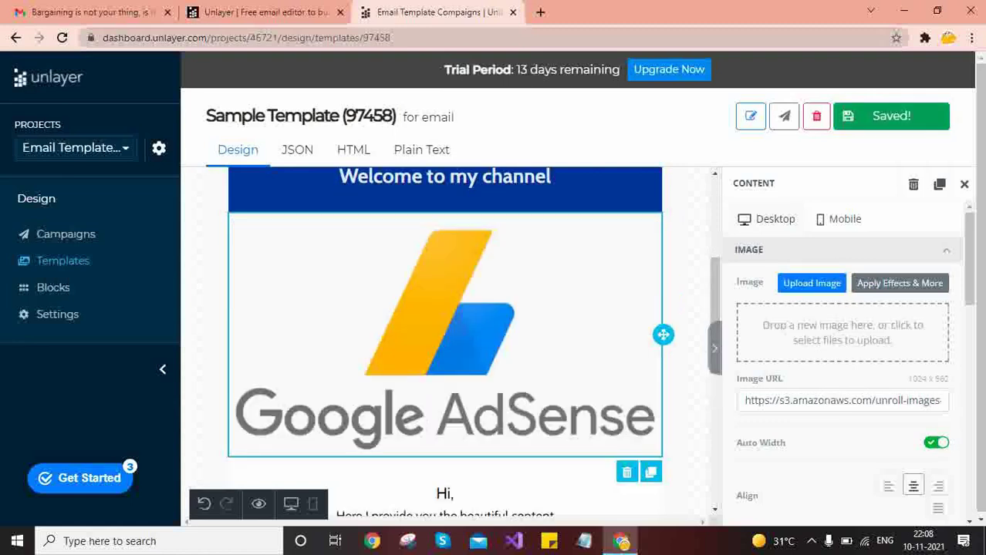
click(689, 308)
- Look through the email layout from the new image down to the contact footer
scroll(689, 308, up, 4)
scroll(689, 309, down, 1)
scroll(444, 340, down, 5)
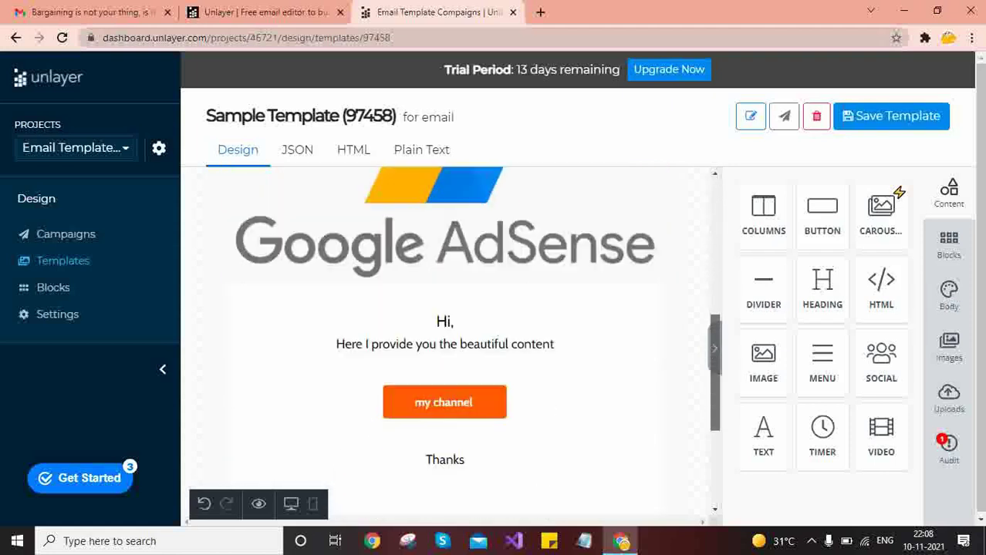
scroll(445, 339, down, 2)
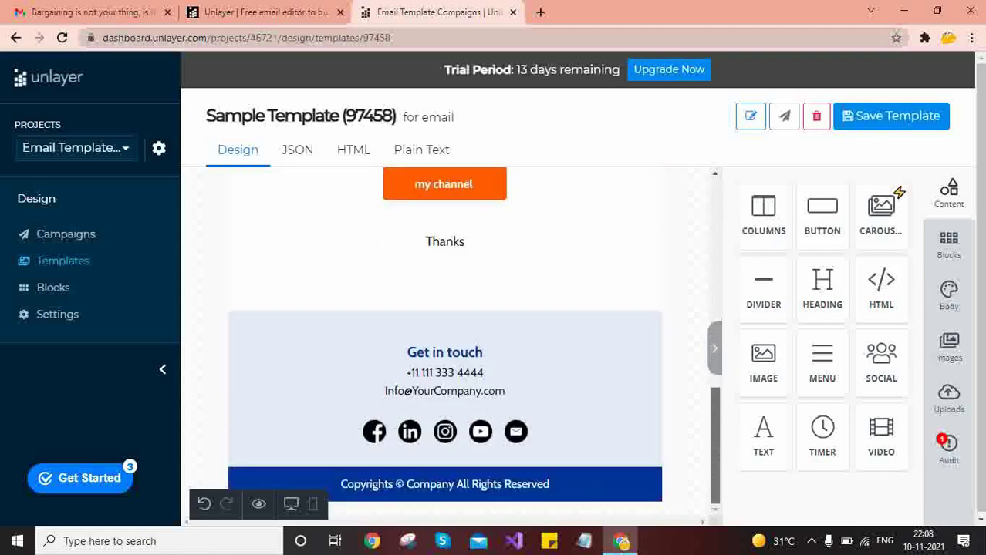
scroll(444, 340, up, 5)
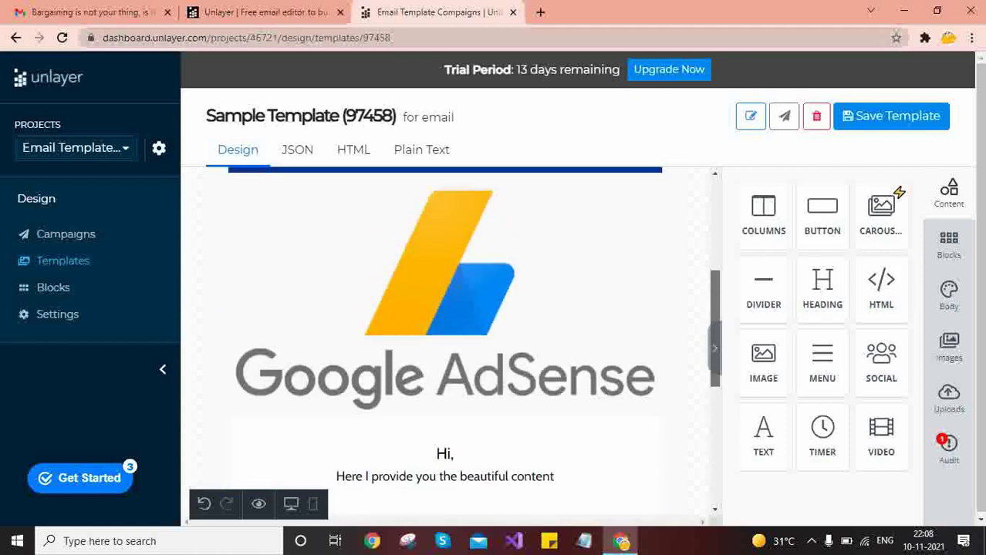
scroll(444, 339, down, 3)
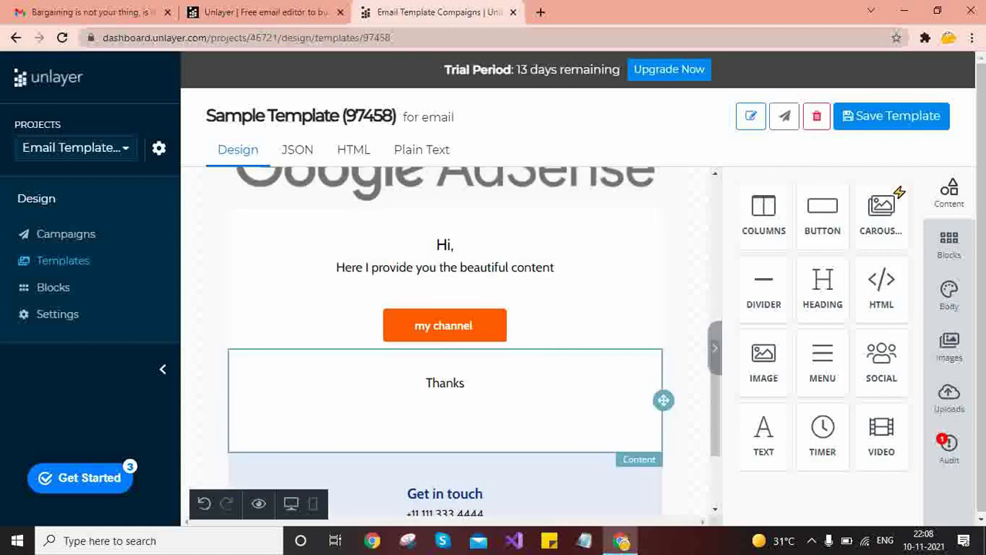
click(466, 384)
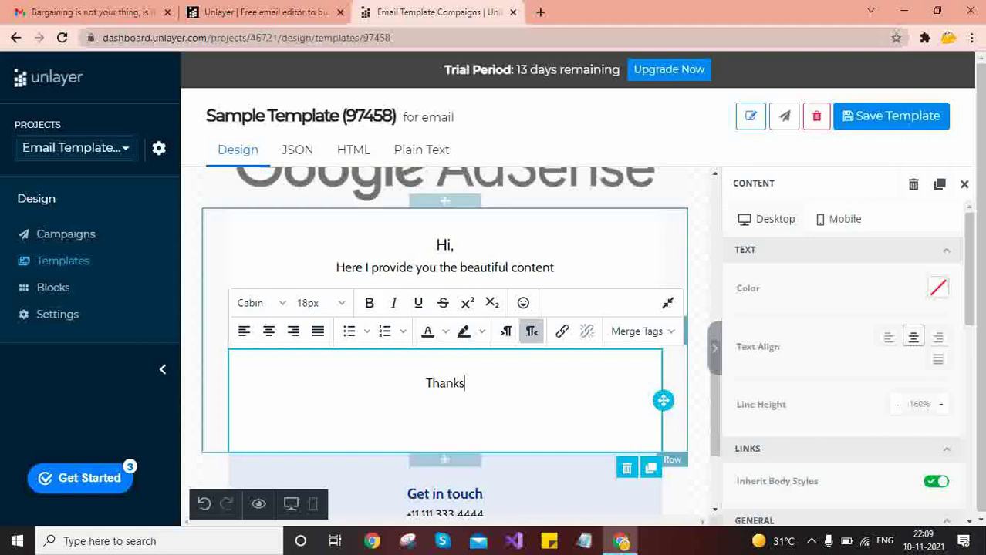
click(676, 390)
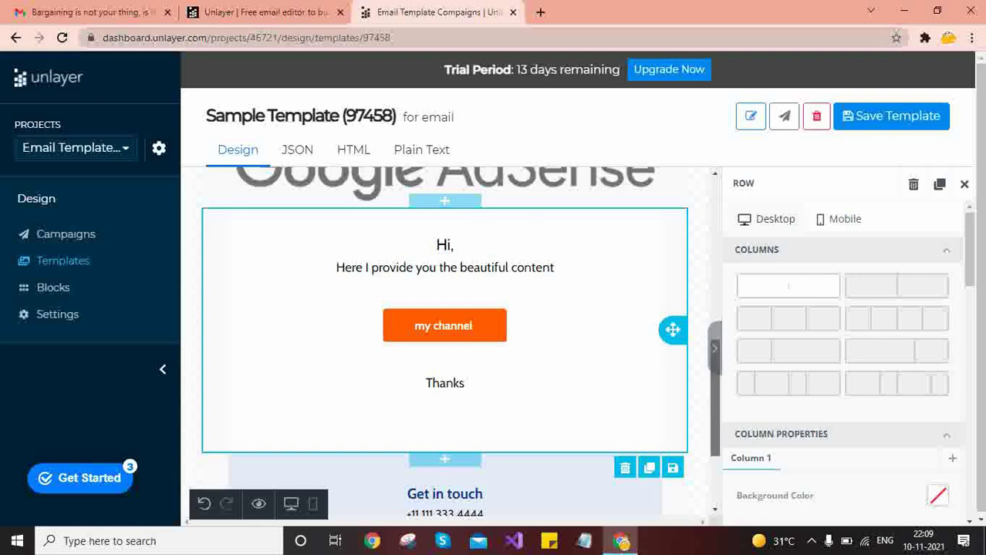
scroll(710, 354, down, 2)
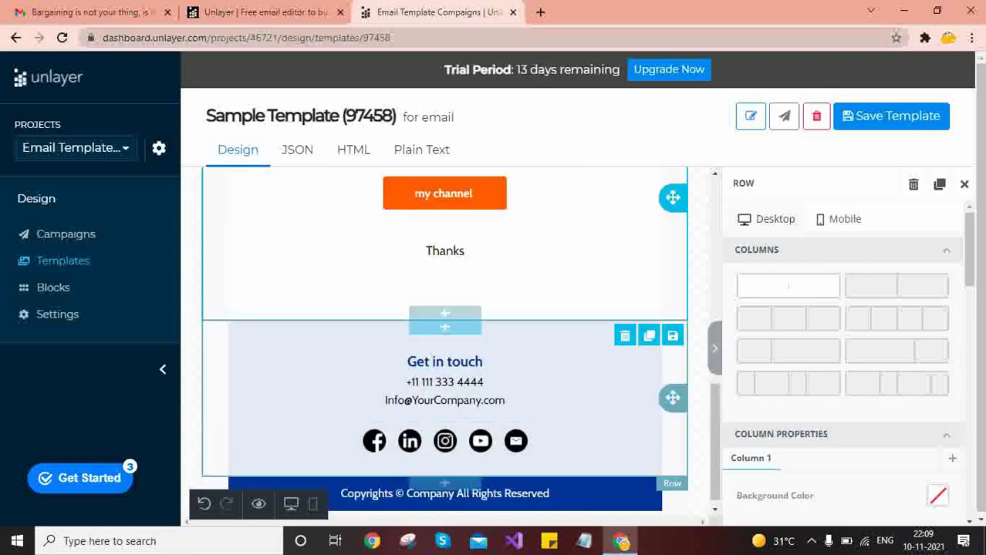
click(445, 259)
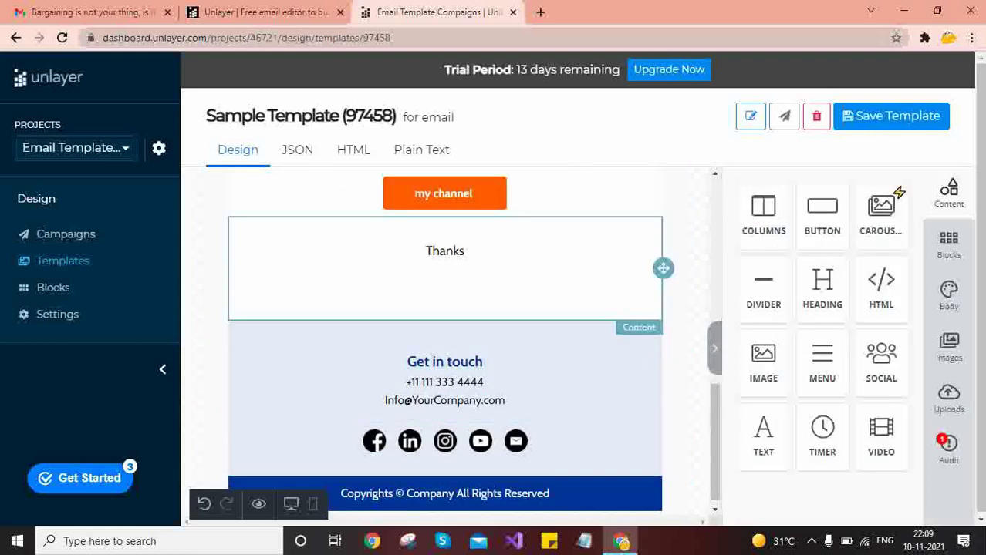
- Set the text direction of the "Thanks" block below the channel button to left to right
click(466, 252)
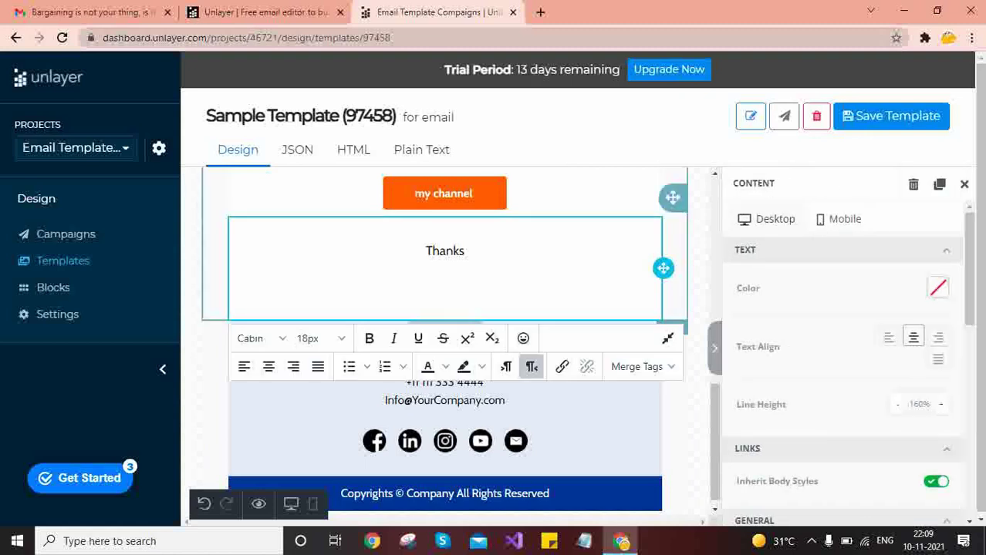
click(445, 289)
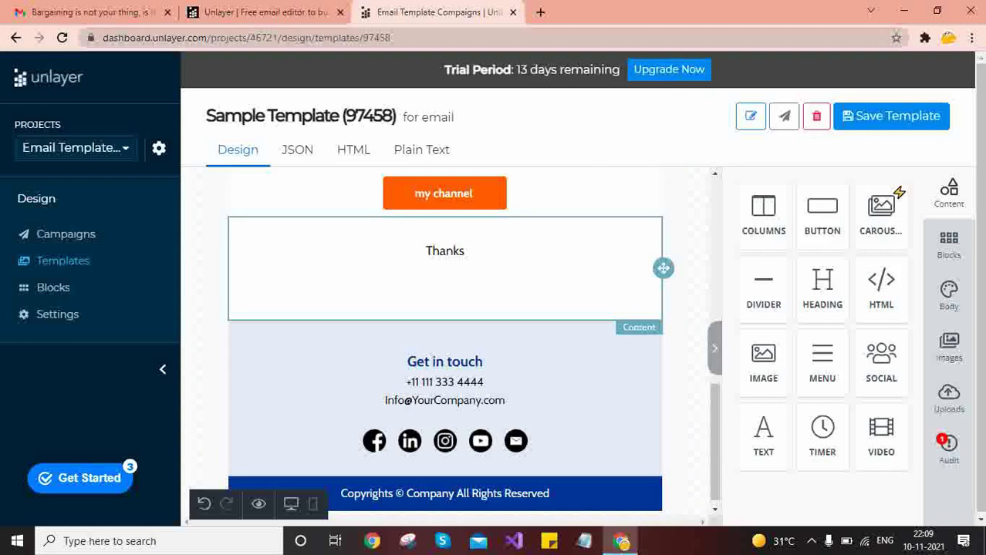
click(465, 252)
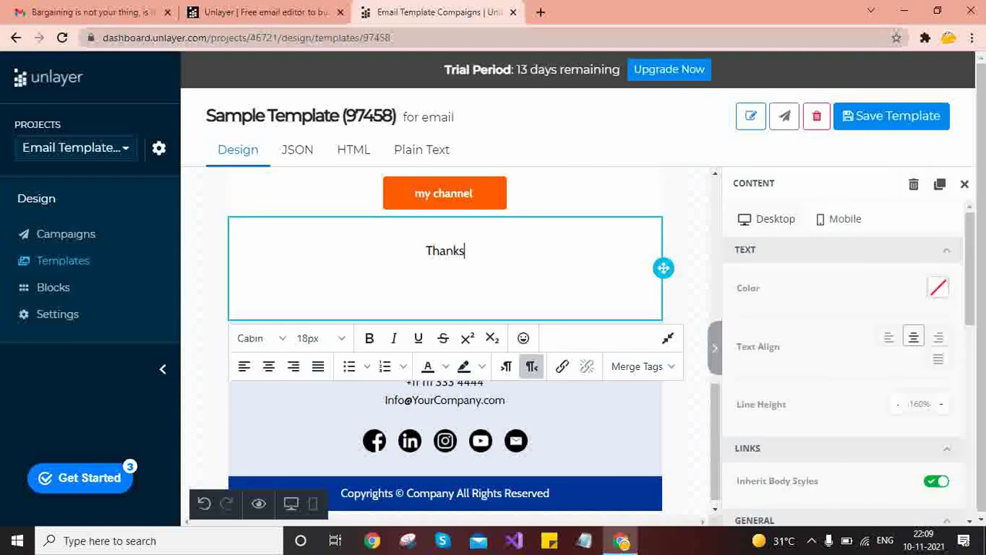
key(Escape)
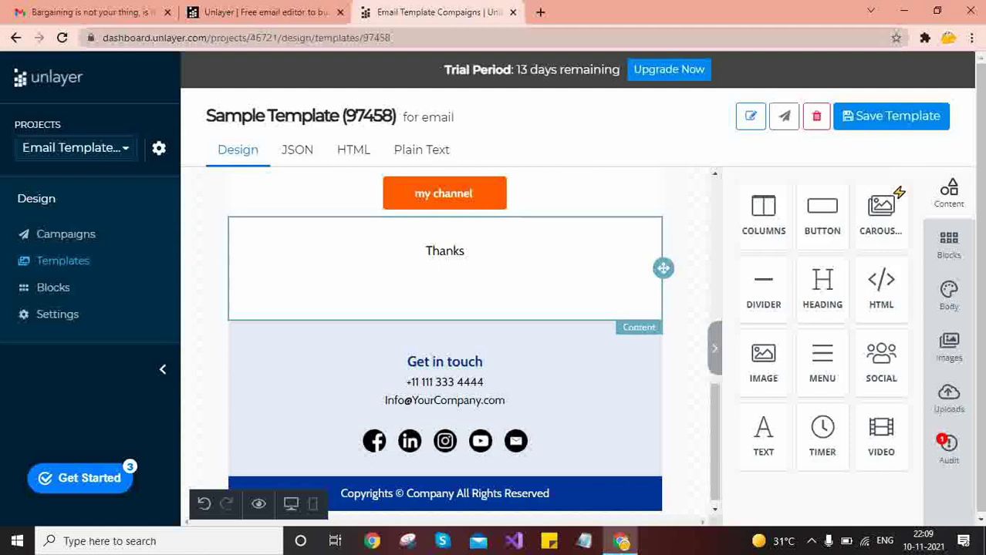
click(465, 252)
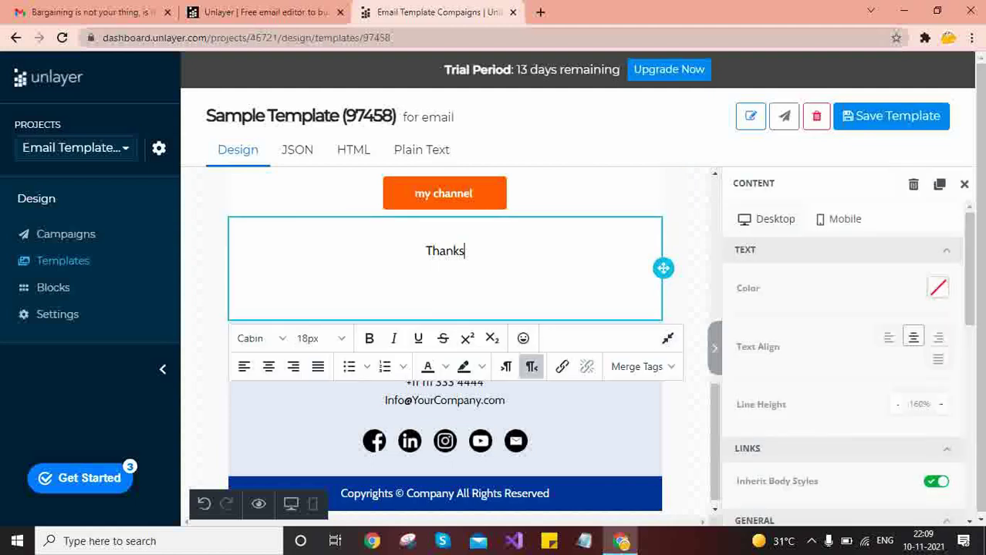
click(506, 367)
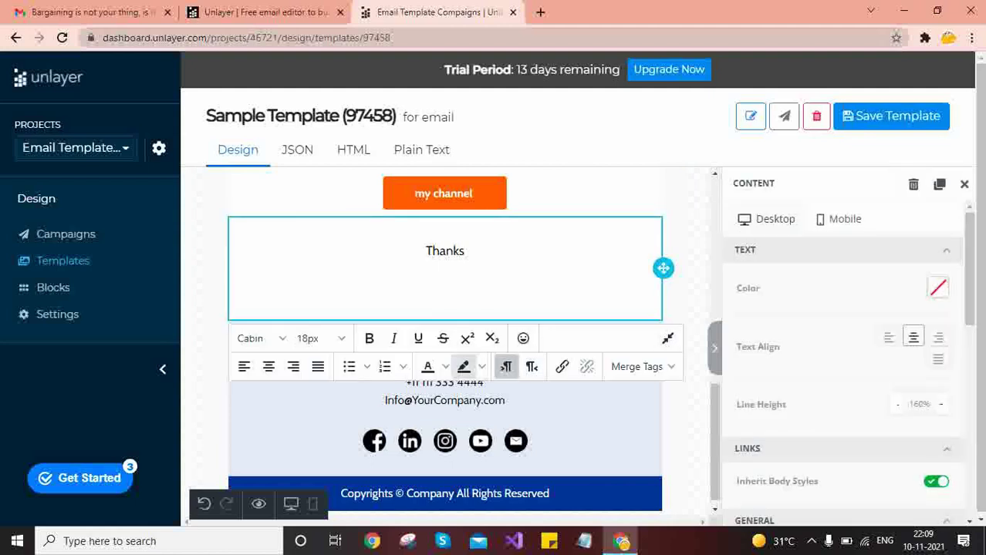
click(662, 338)
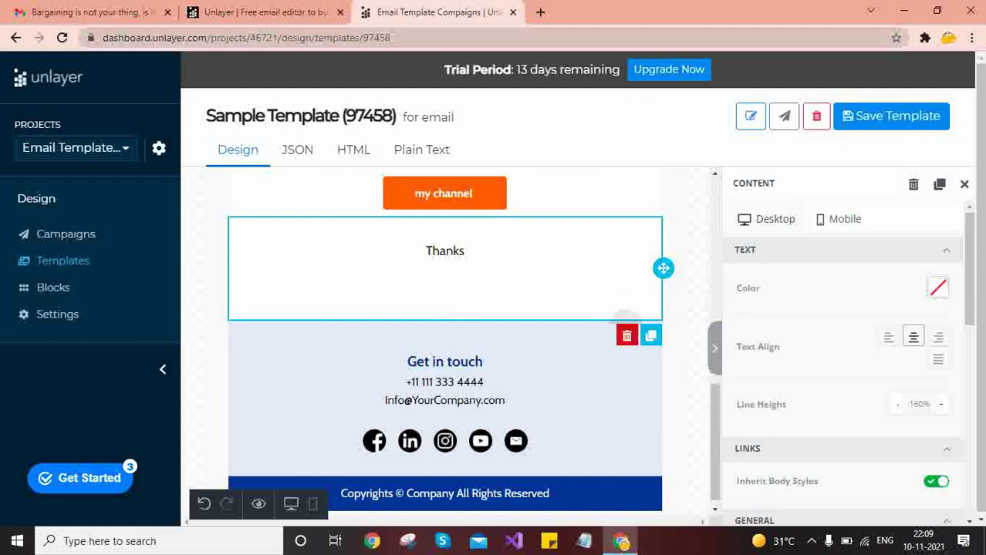
- Duplicate the "Thanks" text block and replace the copy's text with "Demo"
click(650, 336)
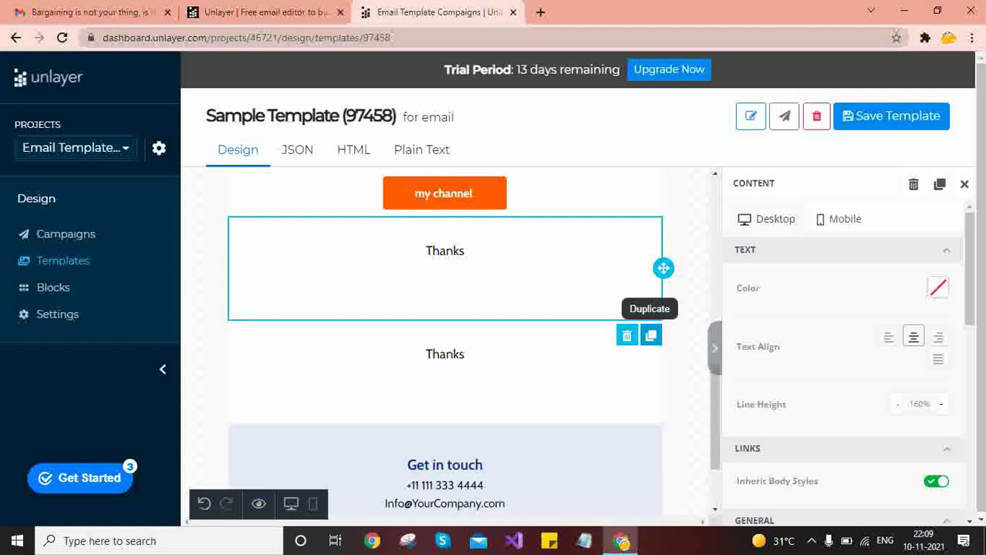
click(466, 355)
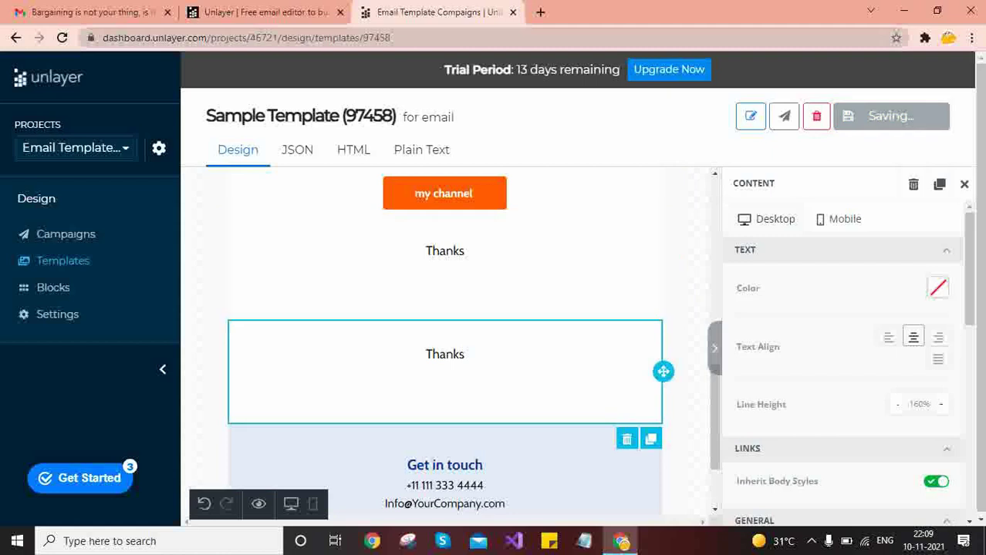
click(465, 355)
key(ctrl+a)
text(Demo)
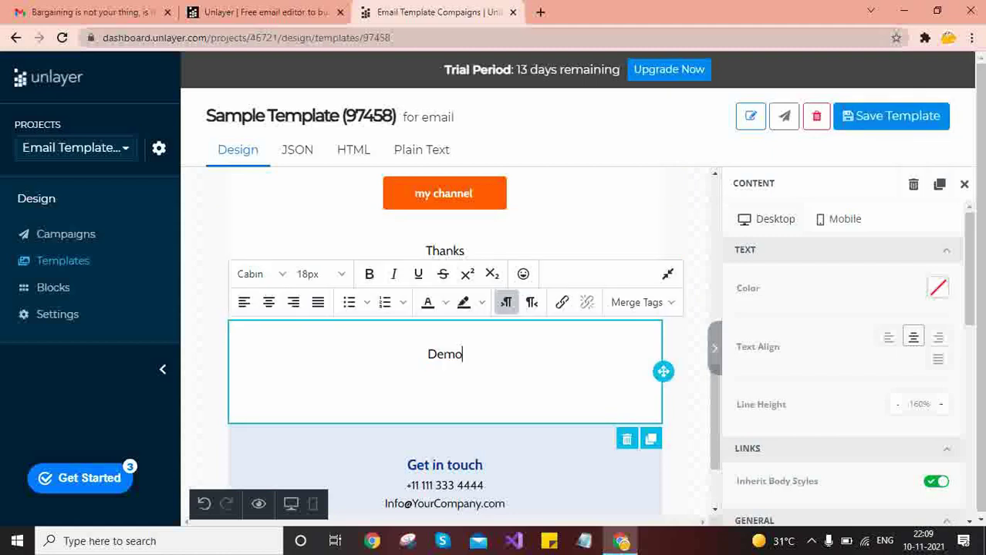
click(690, 324)
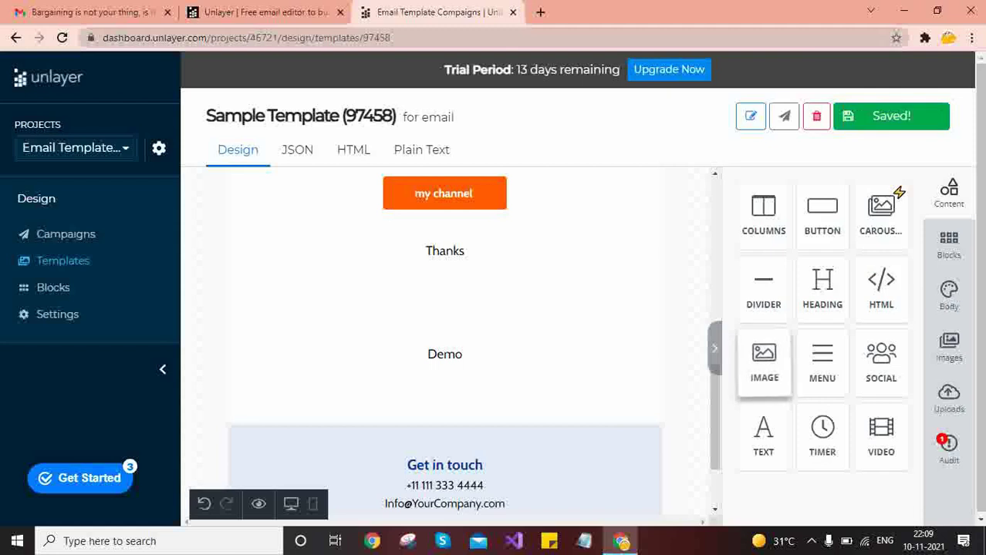
- Delete the "Demo" text block above the contact footer
click(431, 354)
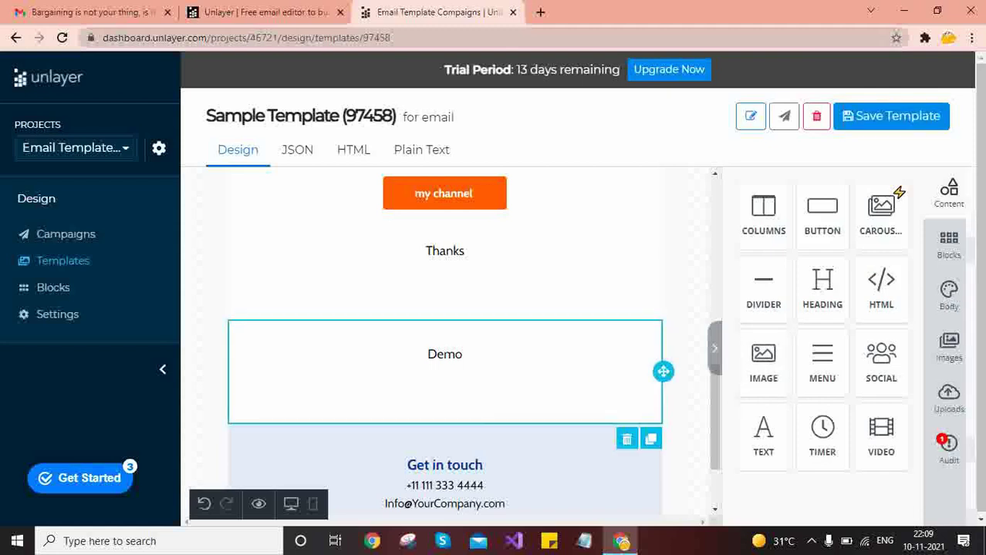
click(627, 439)
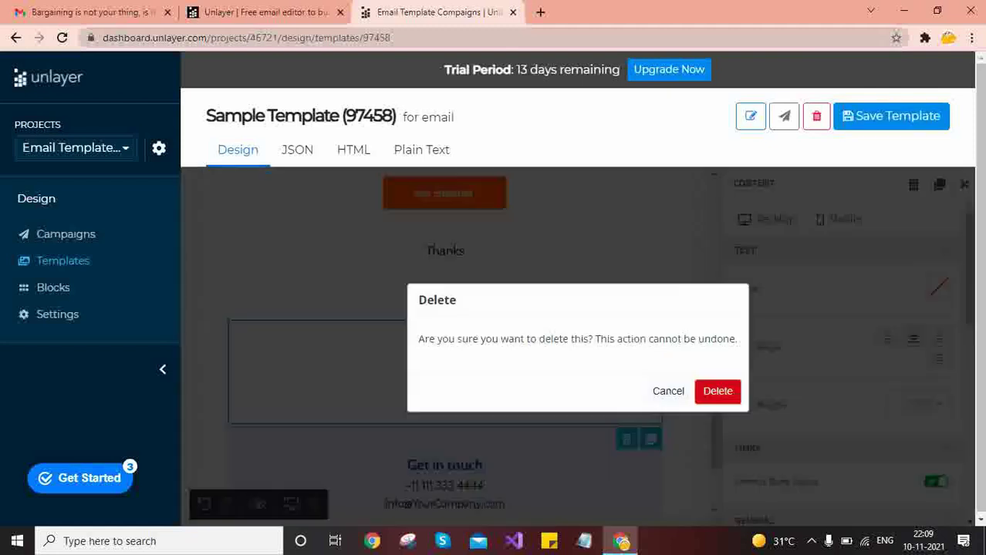
click(718, 391)
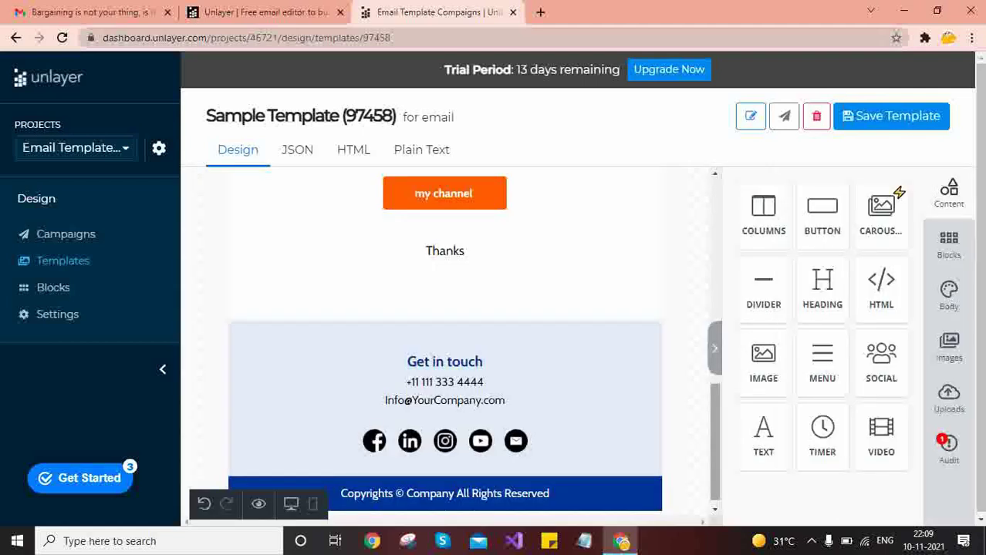
- Check the template's JSON code and display its generated HTML code
scroll(445, 347, up, 5)
scroll(444, 347, up, 2)
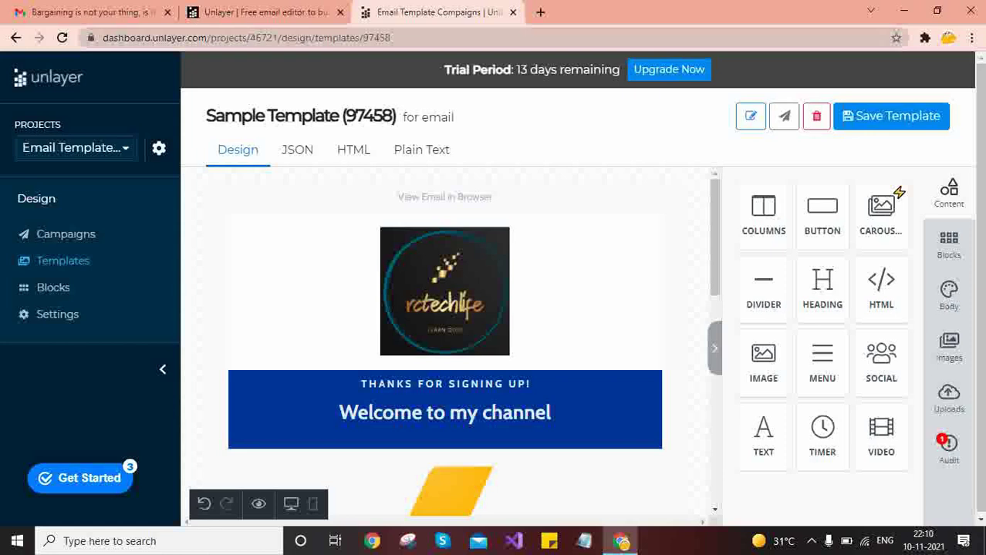
click(353, 150)
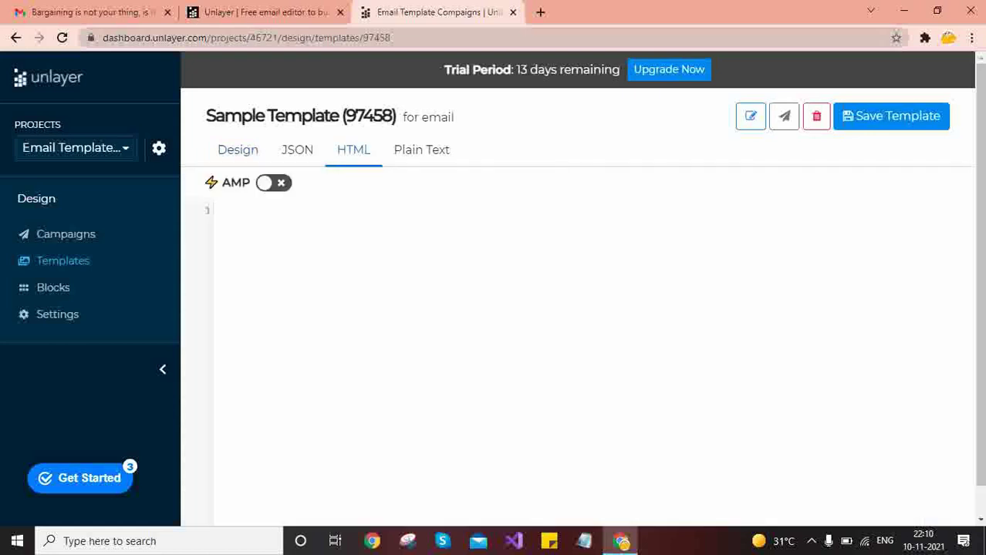
click(297, 150)
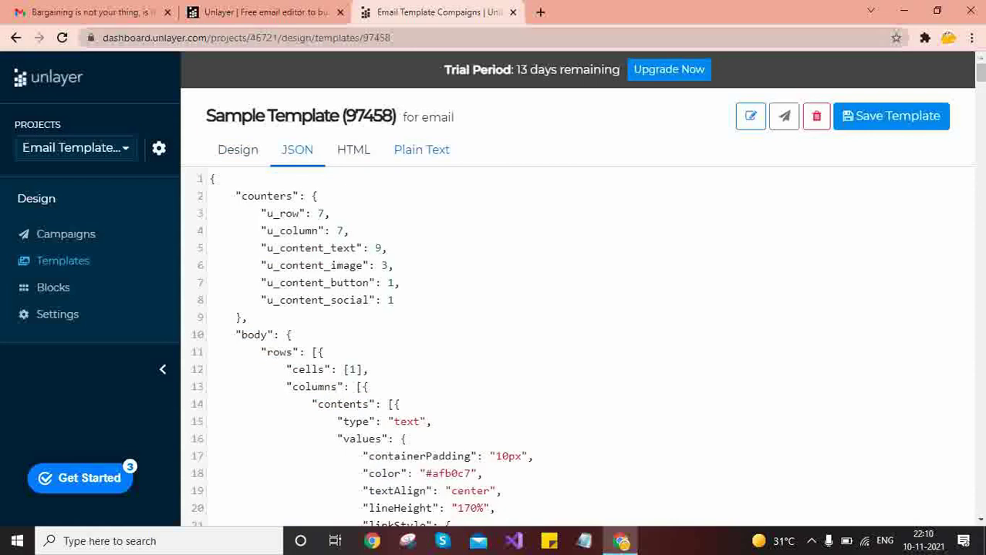
click(353, 151)
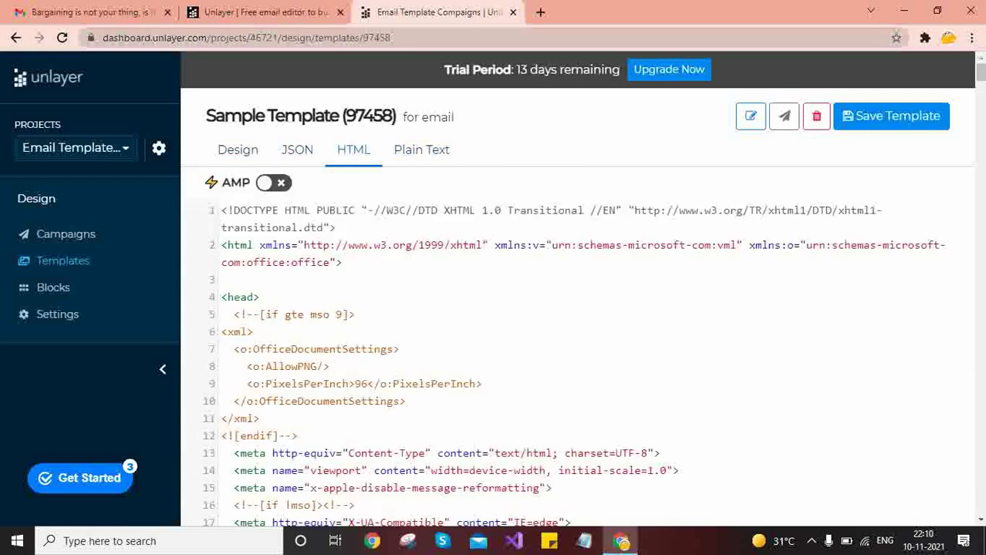
- Copy the template's entire HTML code and paste it into a new empty file in Notepad++
key(ctrl+a)
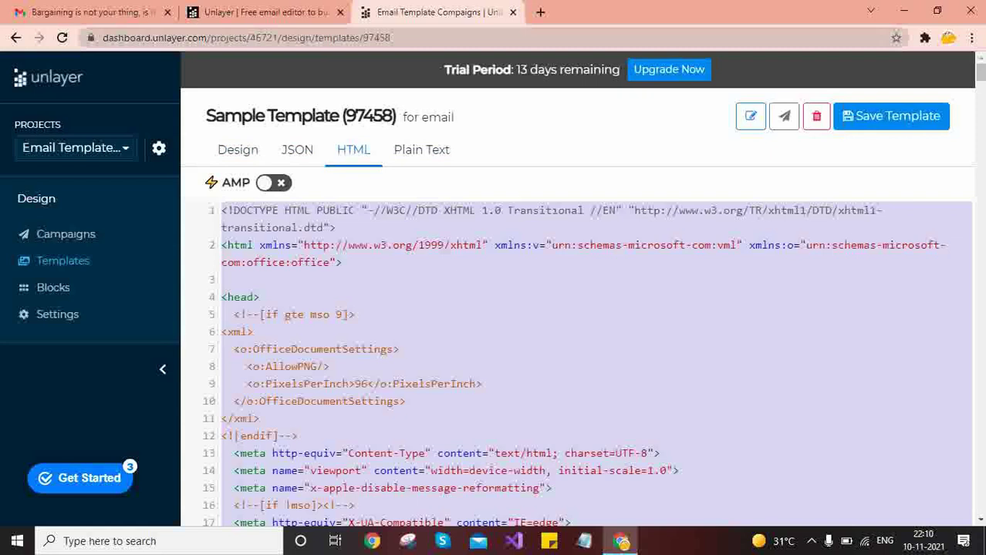
key(super+r)
key(Return)
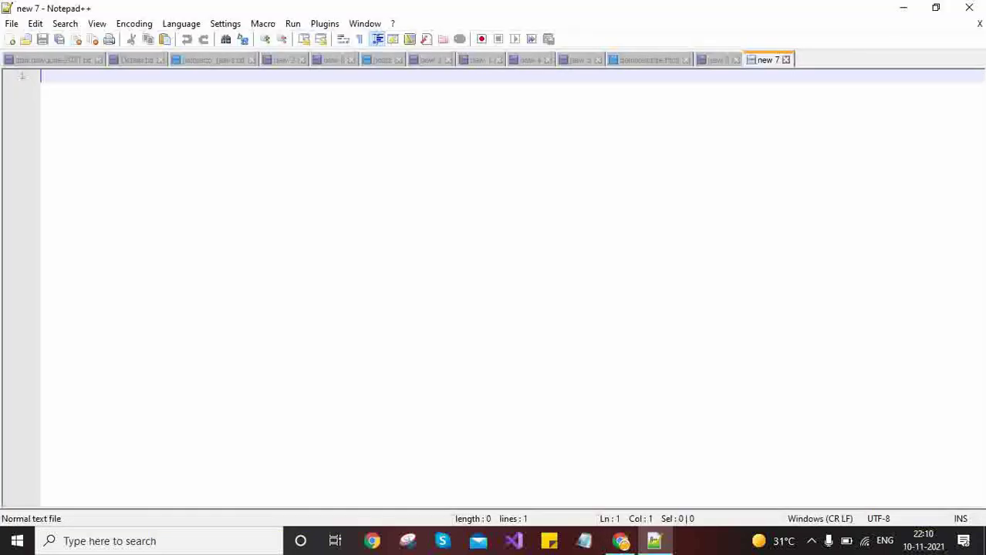
key(ctrl+v)
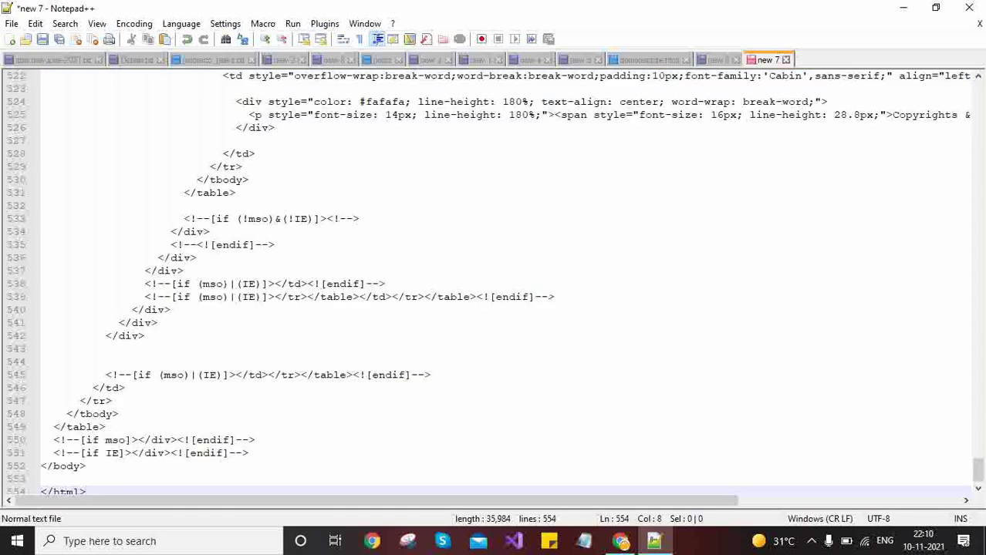
- Save the pasted code to the Desktop as DemoTemp.html
key(ctrl+s)
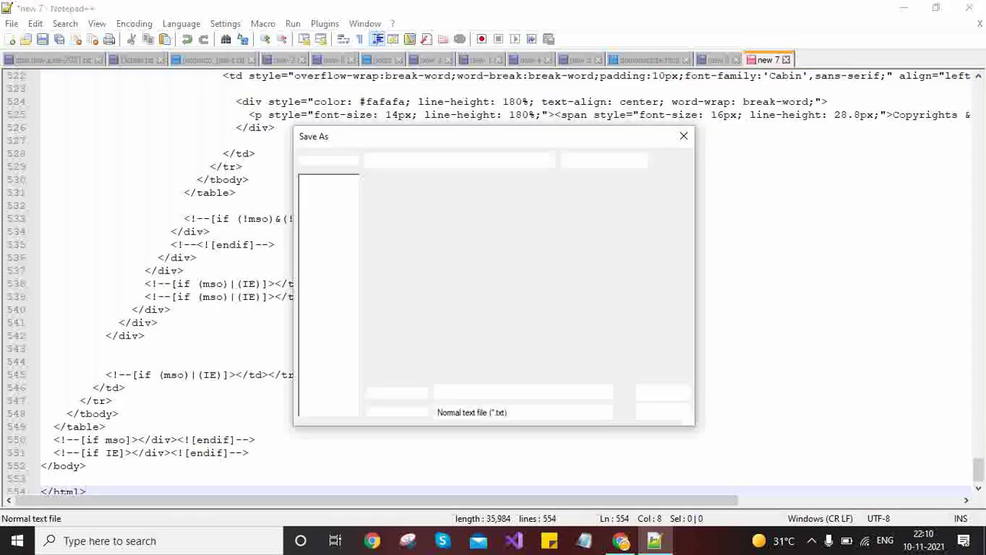
click(338, 244)
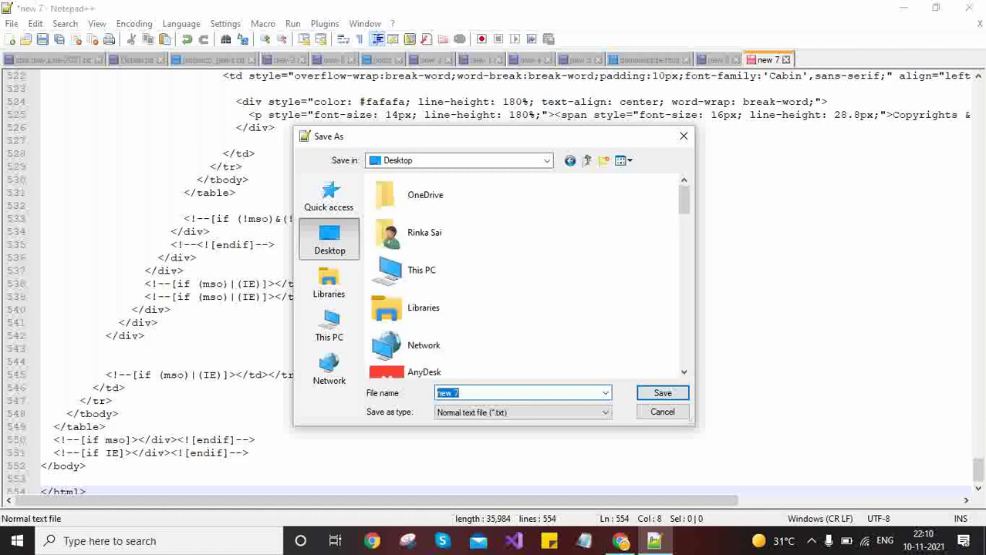
text(DemoTemp)
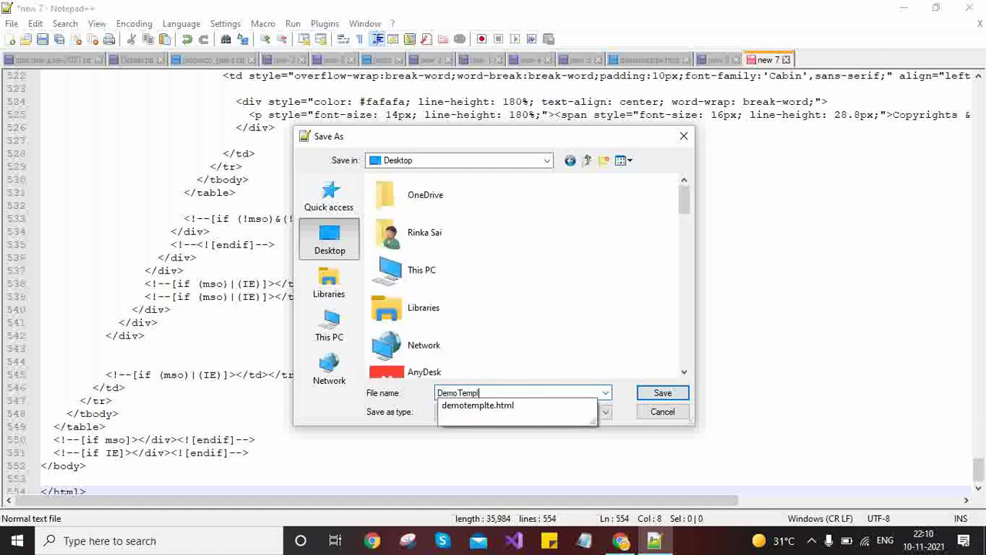
text(.html)
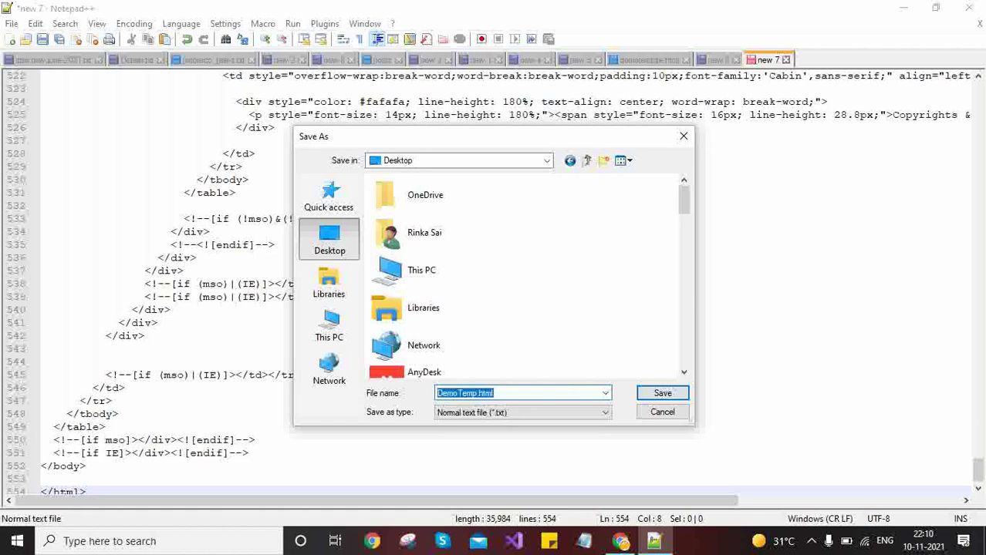
key(Return)
- Open DemoTemp.html from the desktop in the browser and check the rendered page
key(super+d)
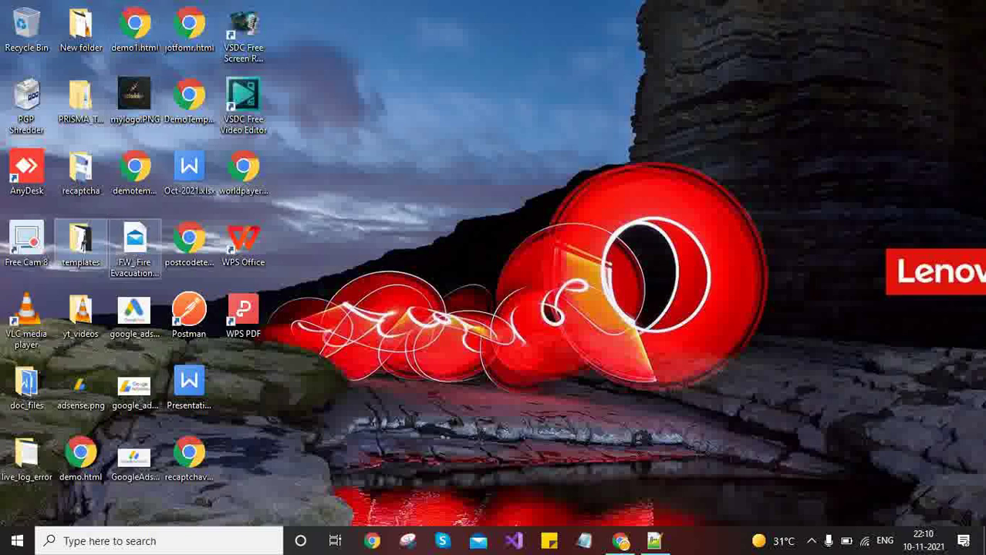
click(135, 175)
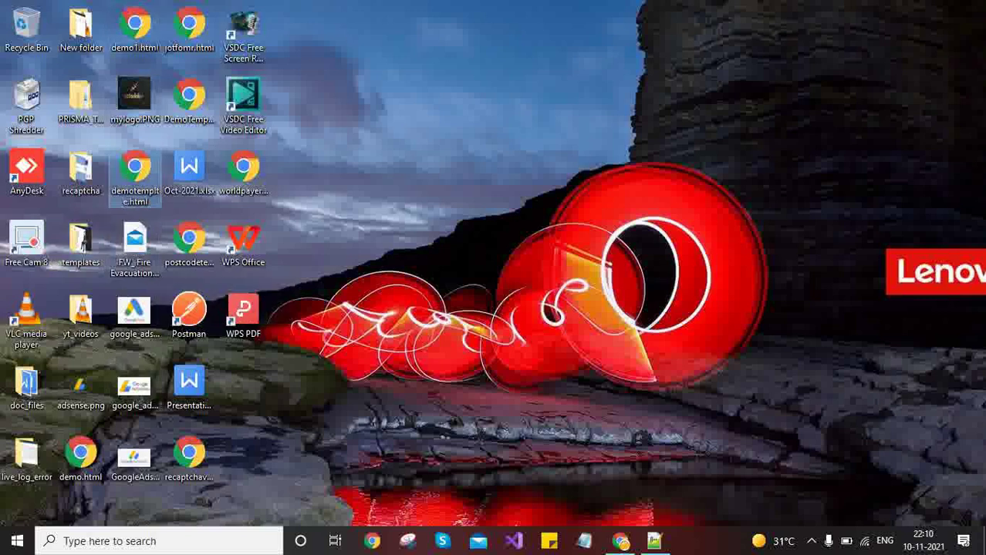
key(Return)
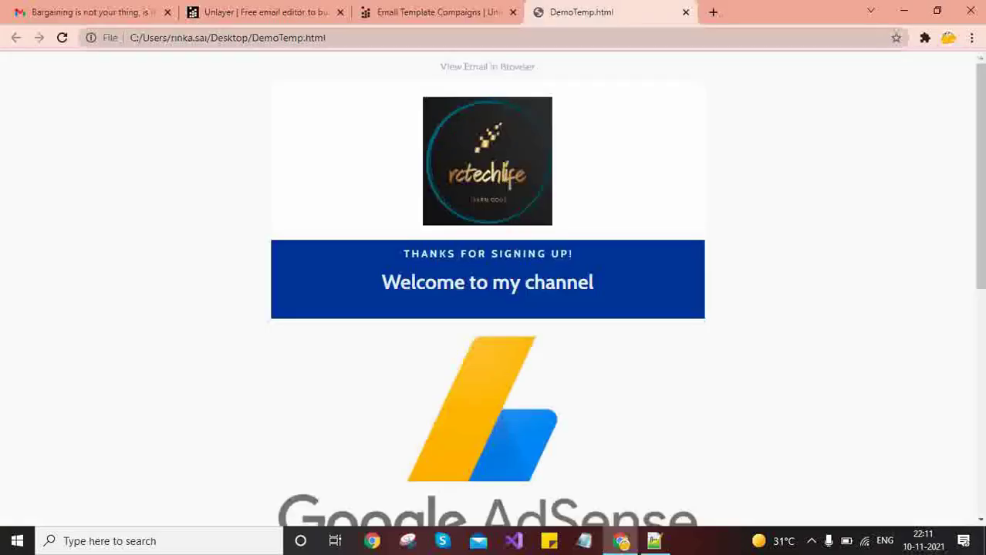
scroll(488, 293, down, 5)
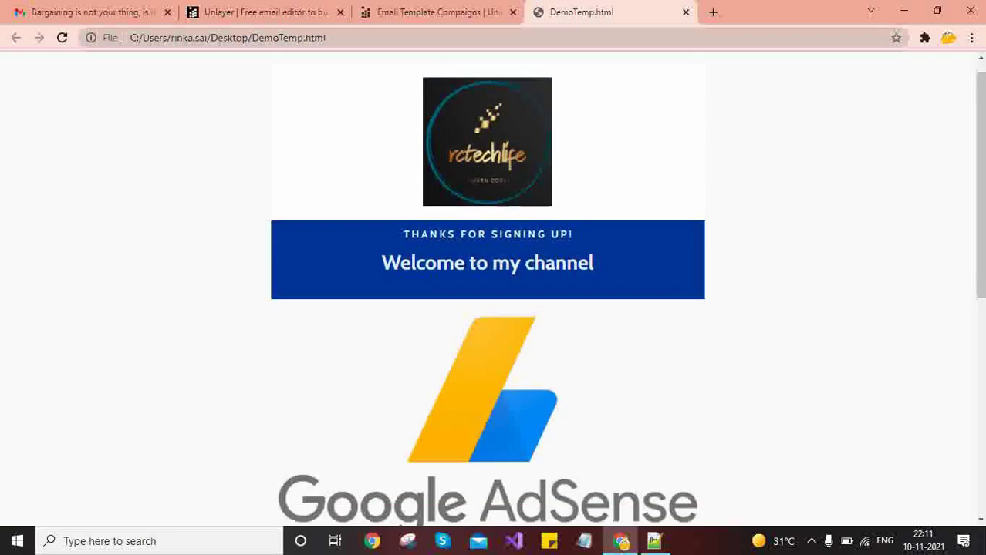
scroll(488, 293, up, 5)
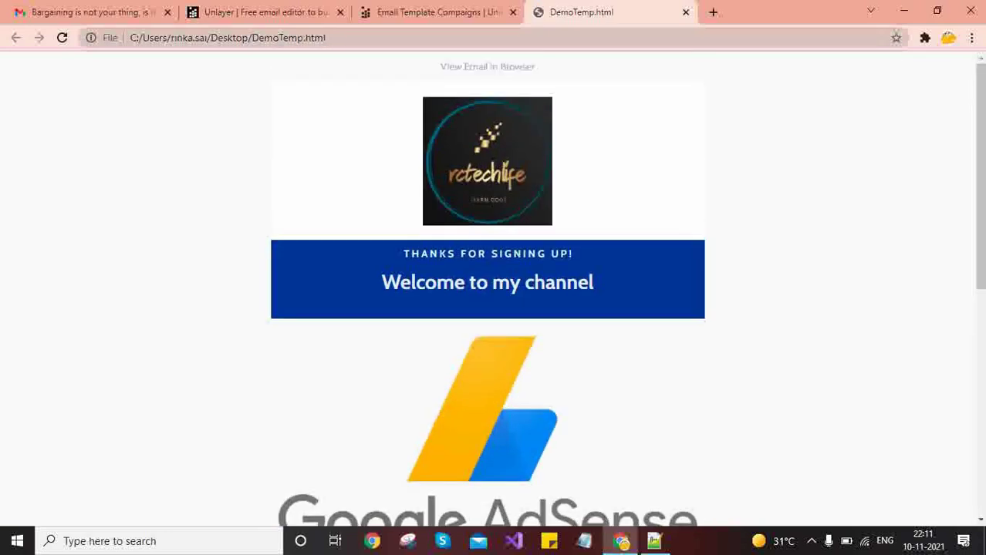
- Return to the Sample Template's design in Unlayer, delete the "View Email in Browser" text block and save the template
click(432, 13)
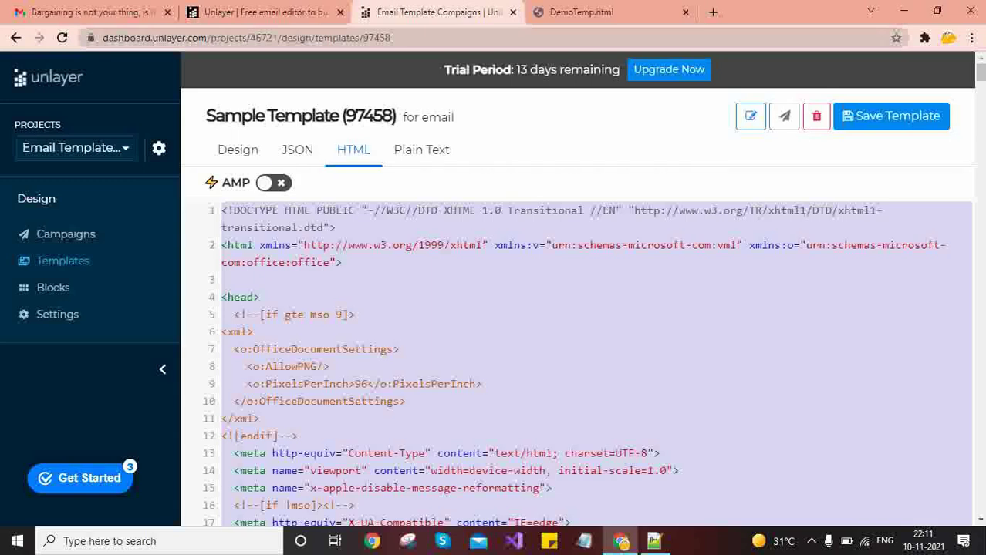
click(238, 151)
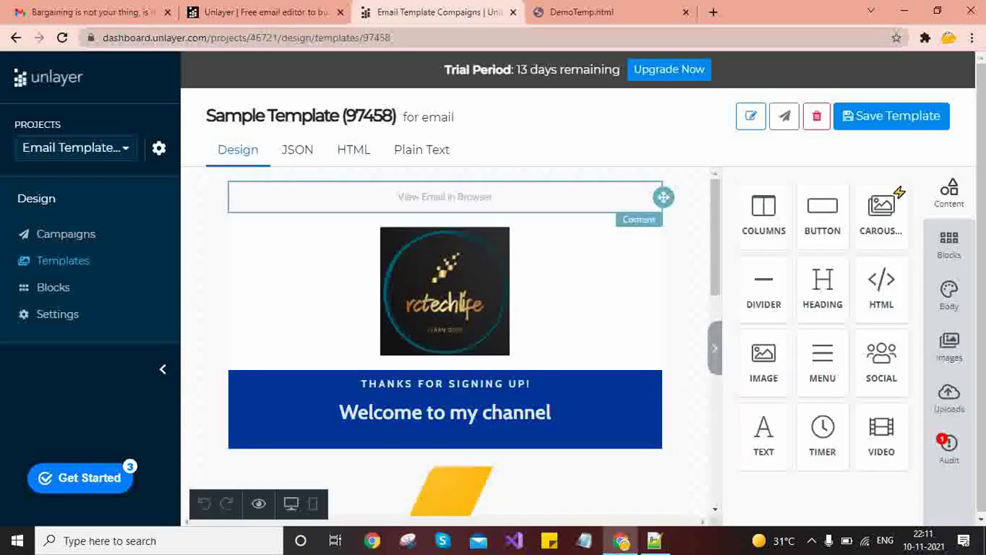
click(445, 197)
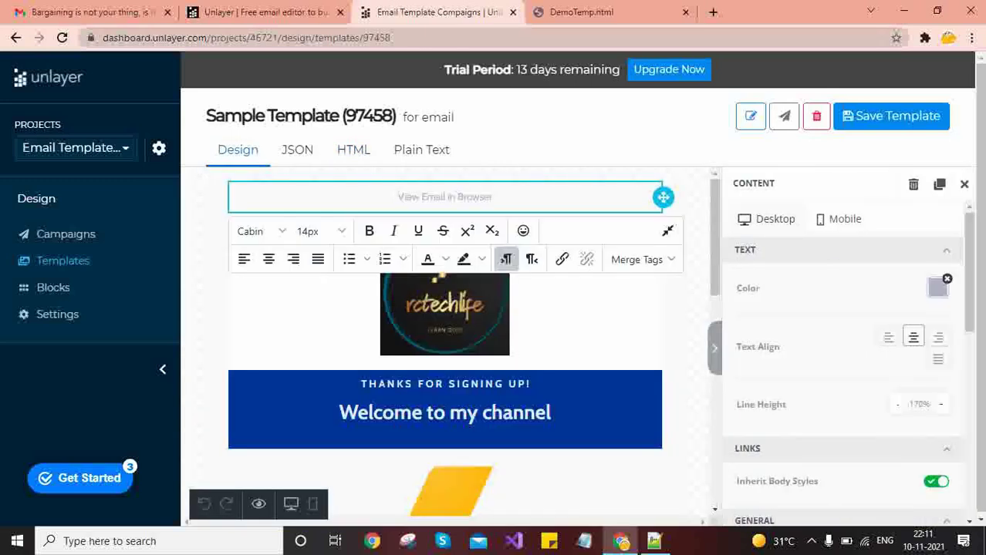
click(914, 185)
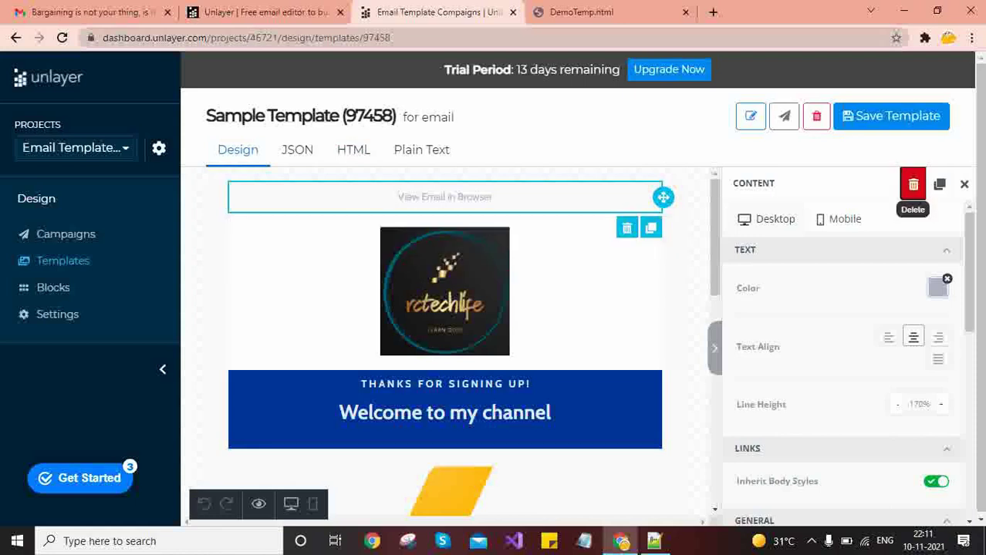
click(717, 391)
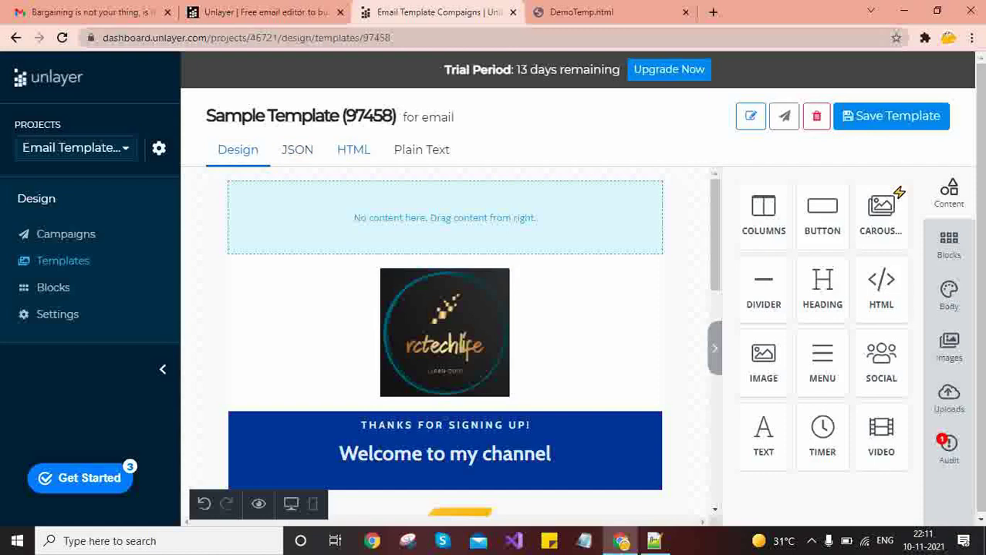
click(891, 117)
- Delete the empty row above the logo from the template
click(633, 236)
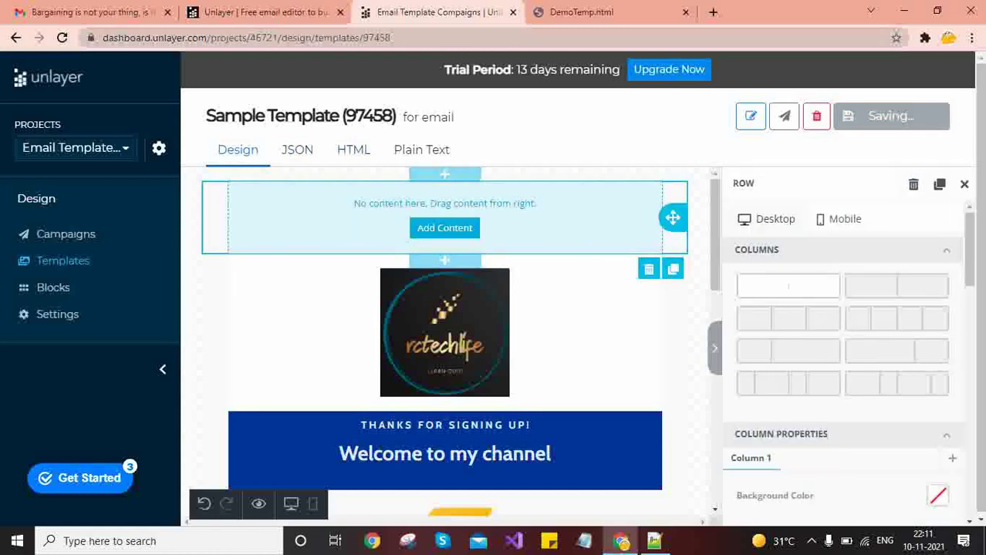
click(648, 268)
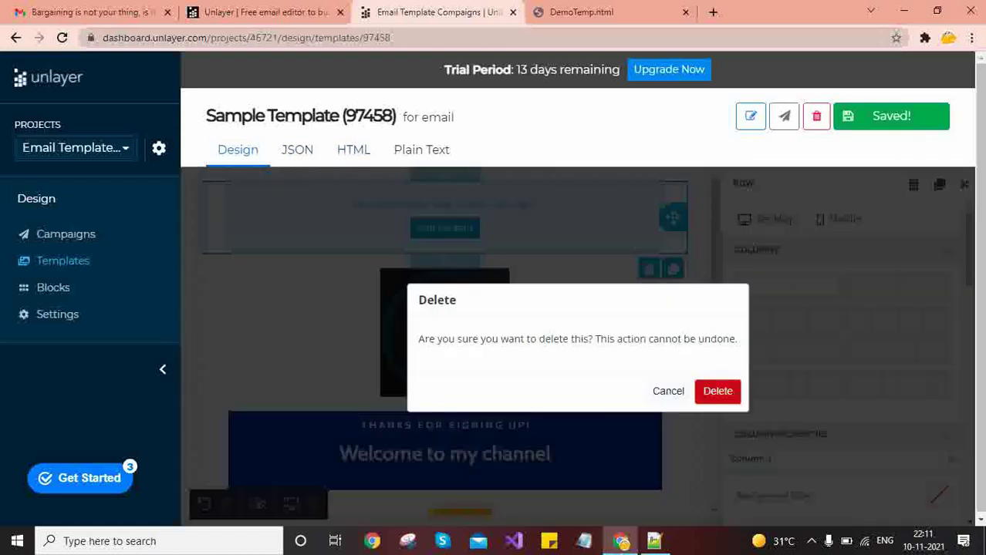
click(717, 392)
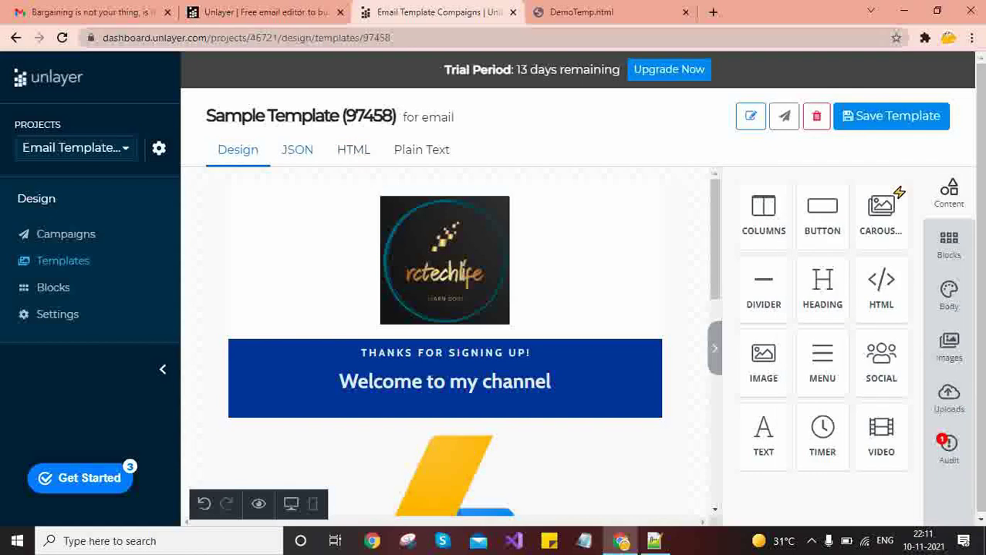
- Copy the template's entire updated HTML code, replace the contents of DemoTemp.html with it in Notepad++ and save the file
click(353, 149)
click(261, 297)
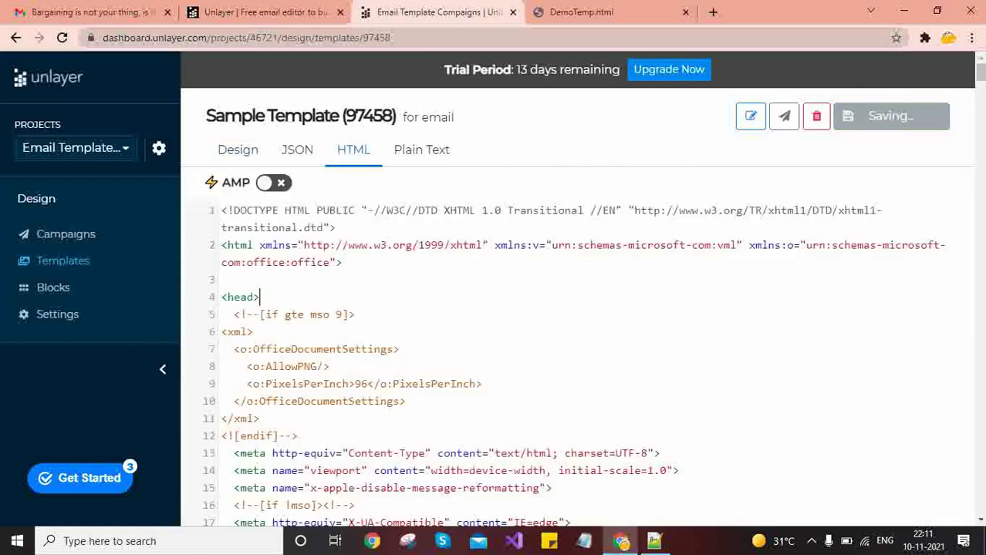
key(ctrl+a)
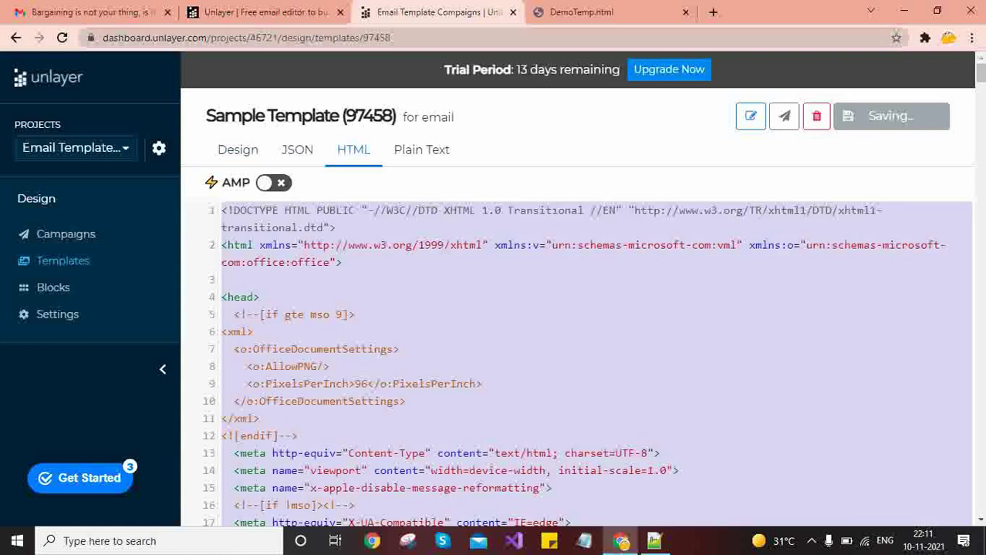
click(654, 540)
click(356, 283)
key(ctrl+a)
key(ctrl+v)
key(ctrl+s)
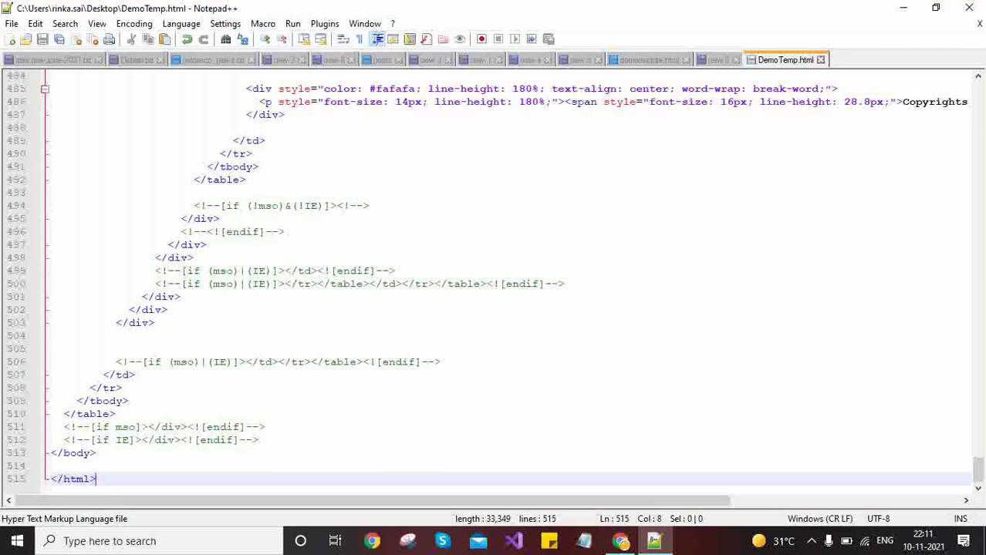
- Switch back to Chrome and reload the DemoTemp.html page
click(621, 540)
click(580, 11)
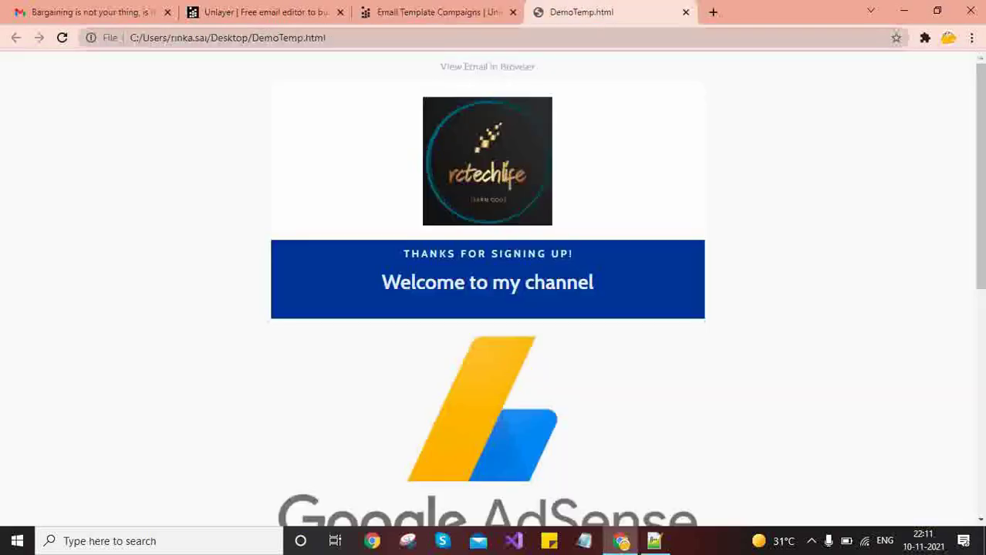
key(F5)
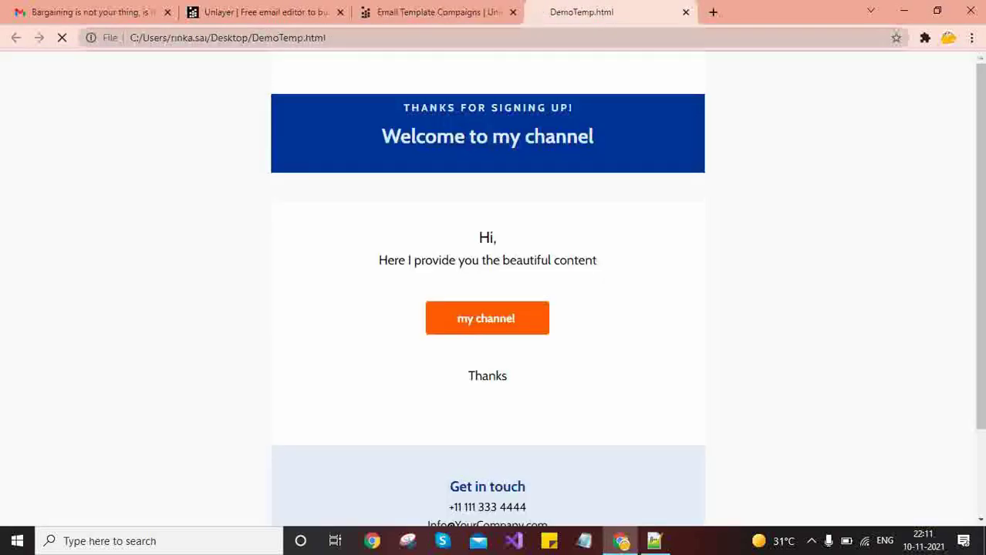
key(F5)
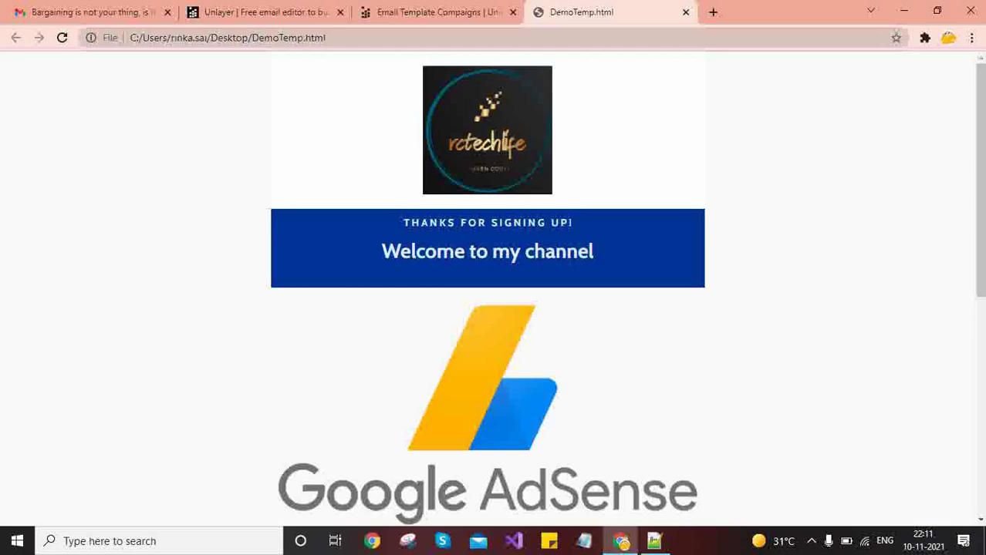
- Test the "my channel" button's link on the DemoTemp.html page and close the page it opens
scroll(488, 292, down, 1)
scroll(488, 288, down, 3)
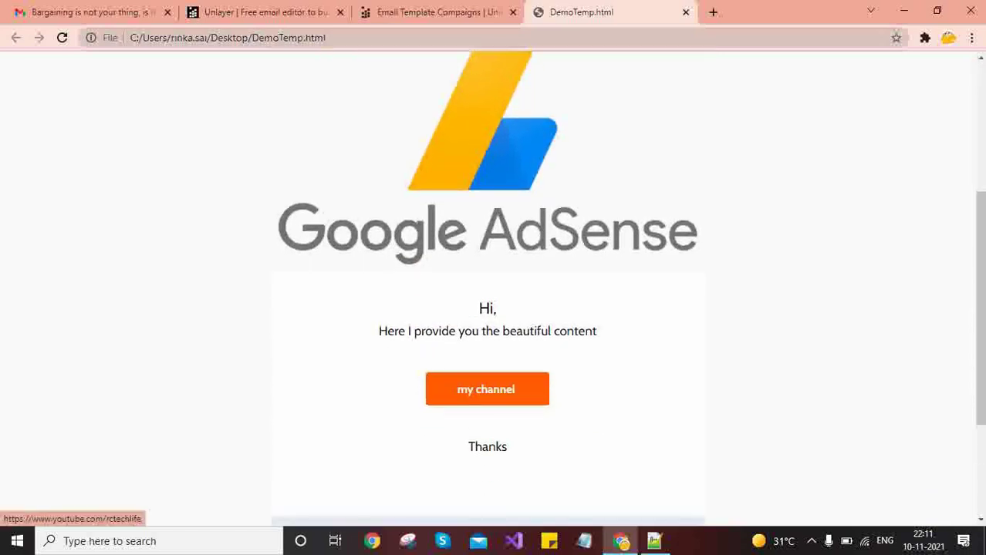
click(487, 390)
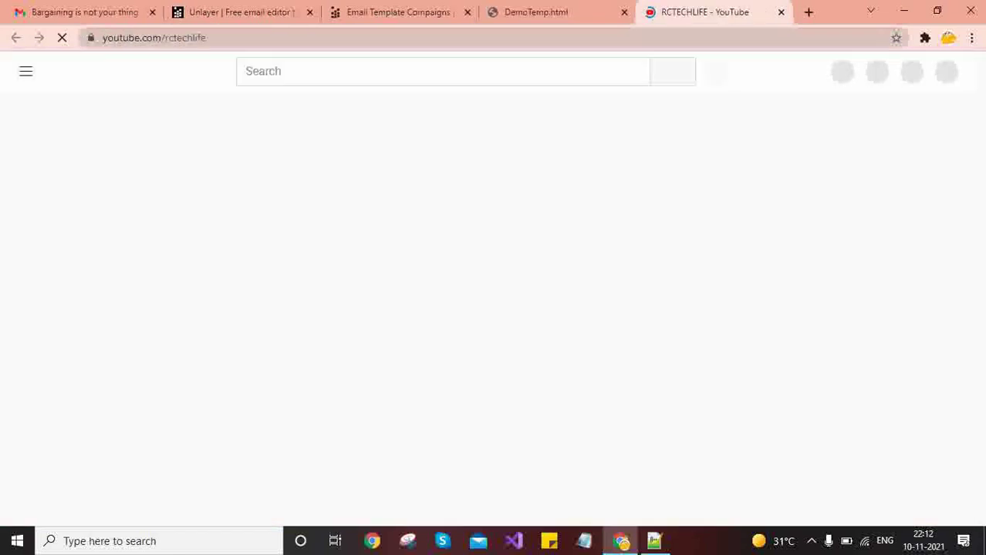
key(ctrl+w)
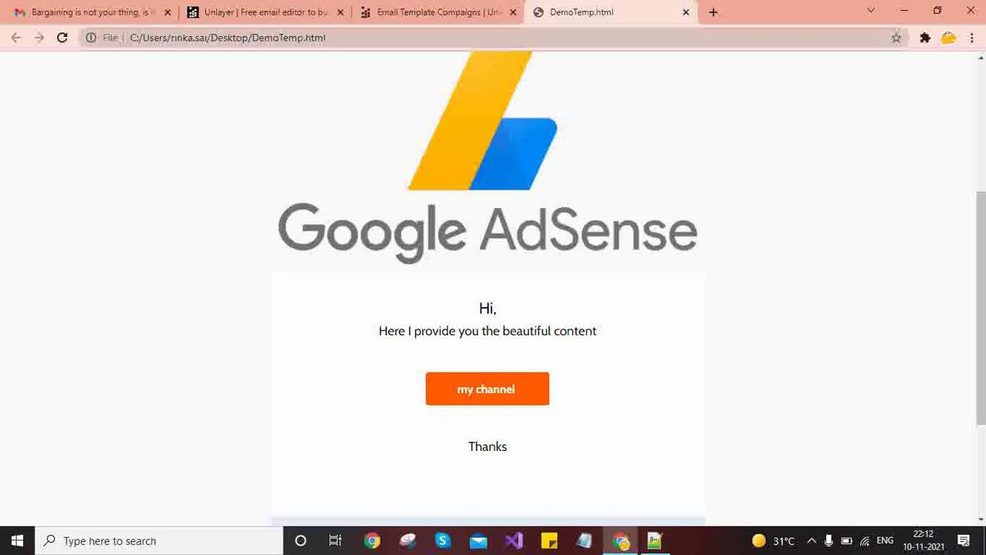
- Create a new template named "New Template Demo" in Unlayer with Web Page as the display mode
click(470, 12)
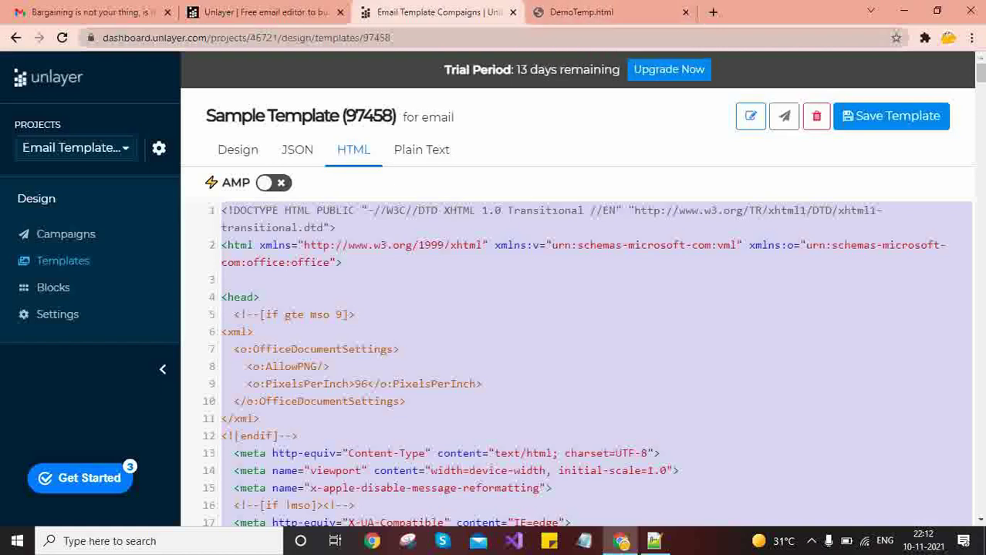
click(63, 261)
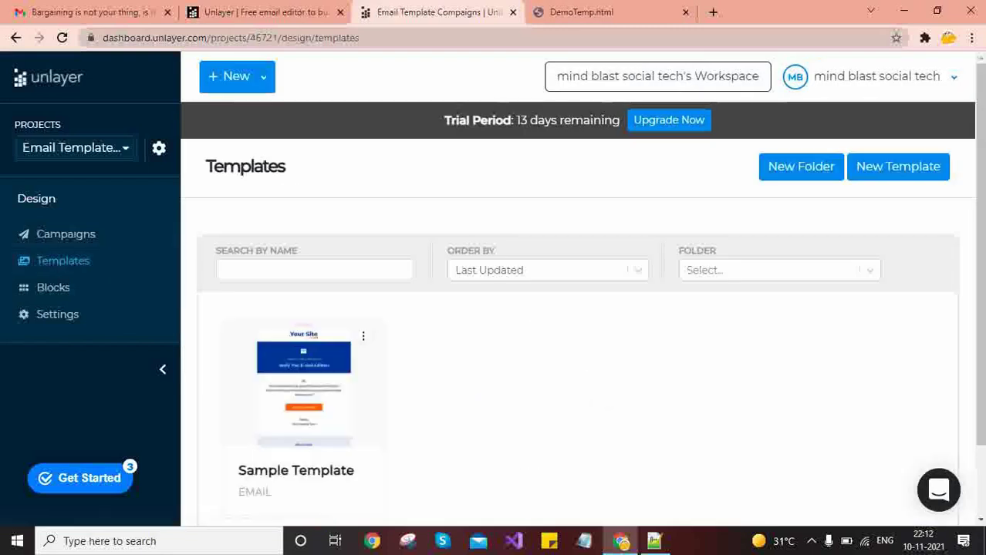
click(898, 167)
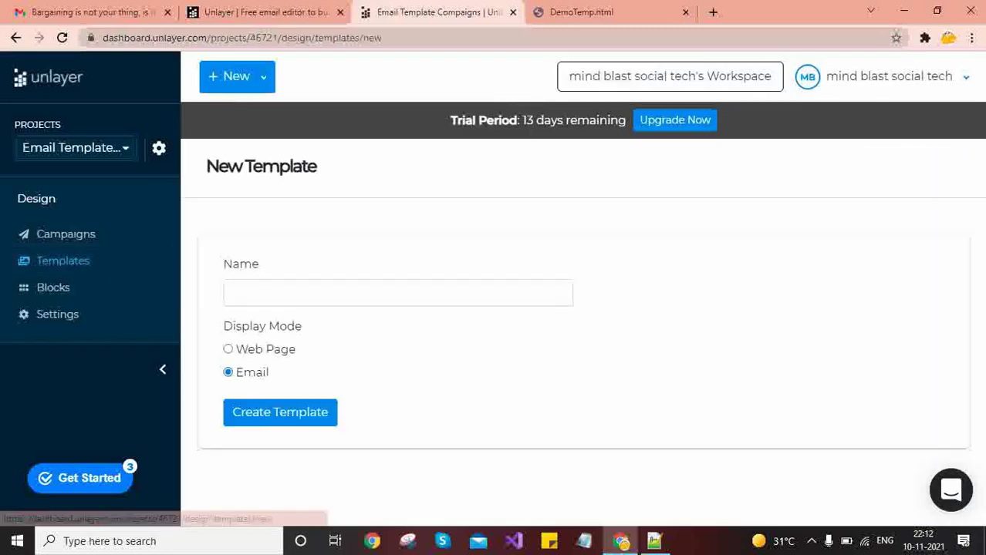
click(398, 294)
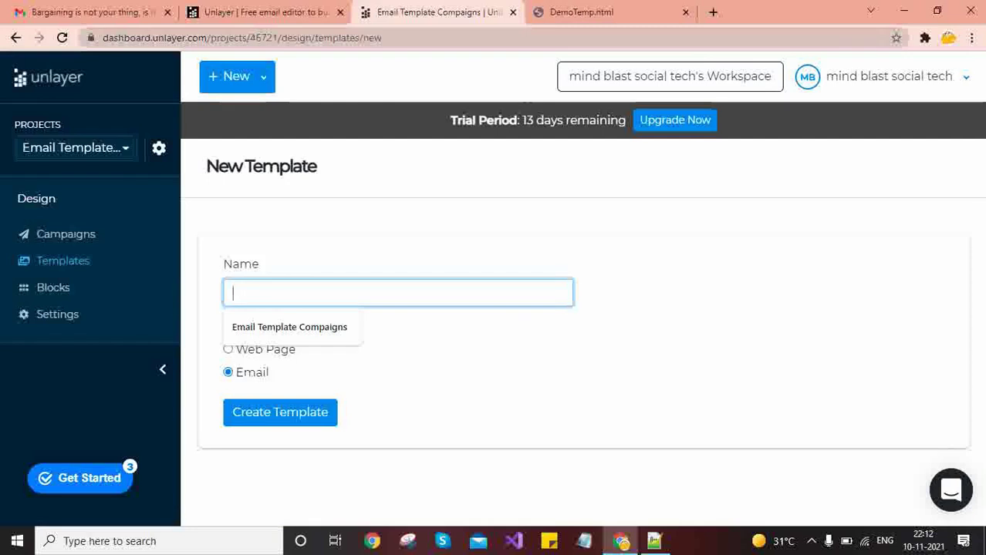
text(New  Te)
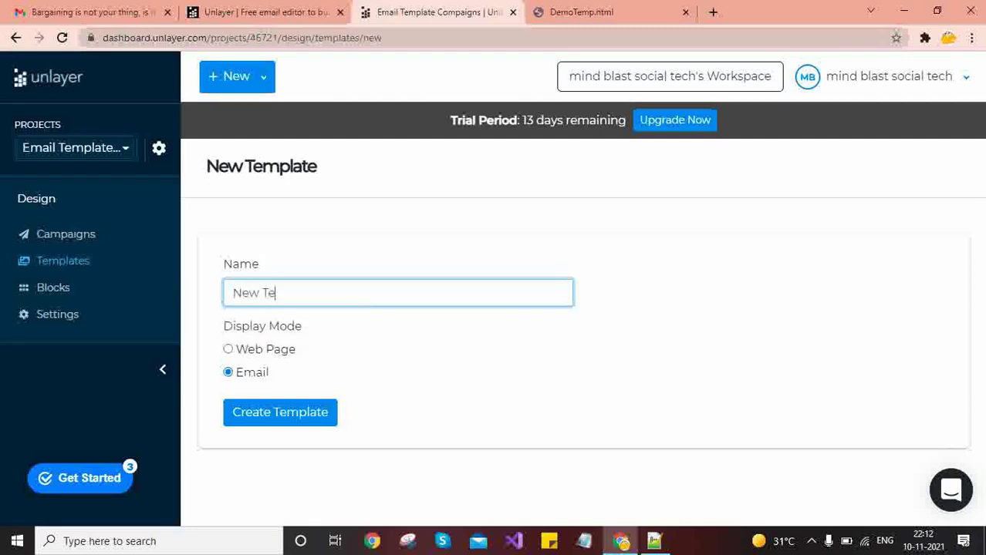
text(mplate Demo)
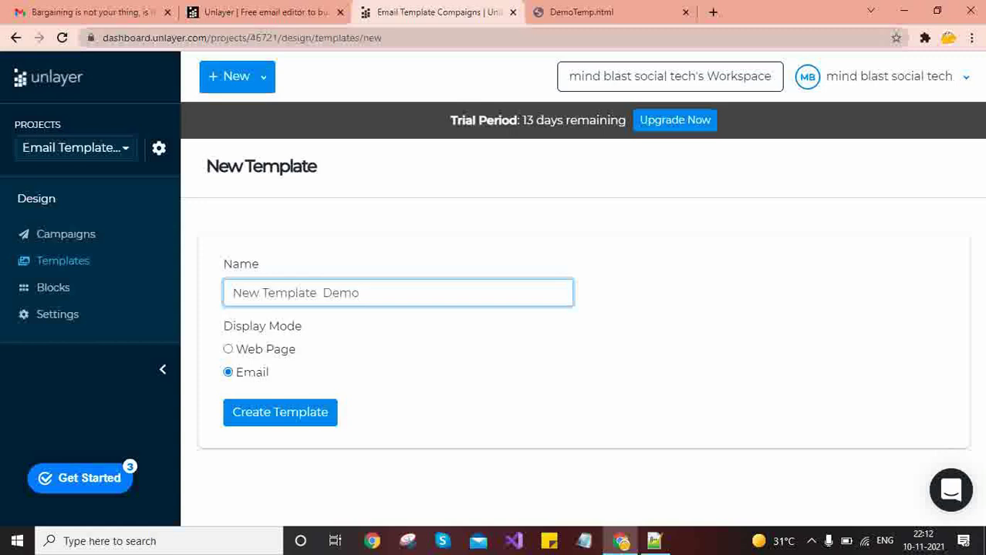
click(228, 349)
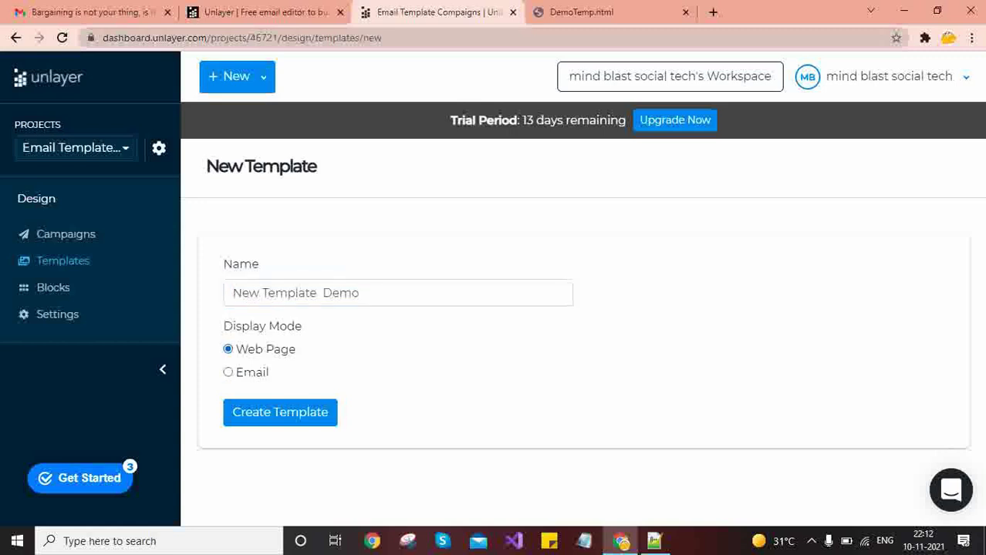
click(280, 413)
key(Return)
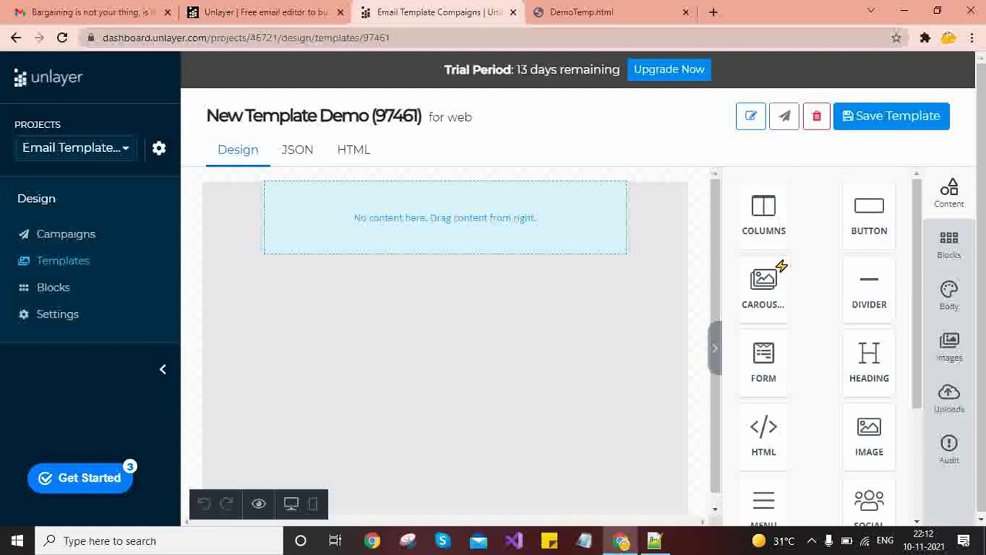
- Add three more single-column rows below the empty first row to give the page four rows
click(445, 217)
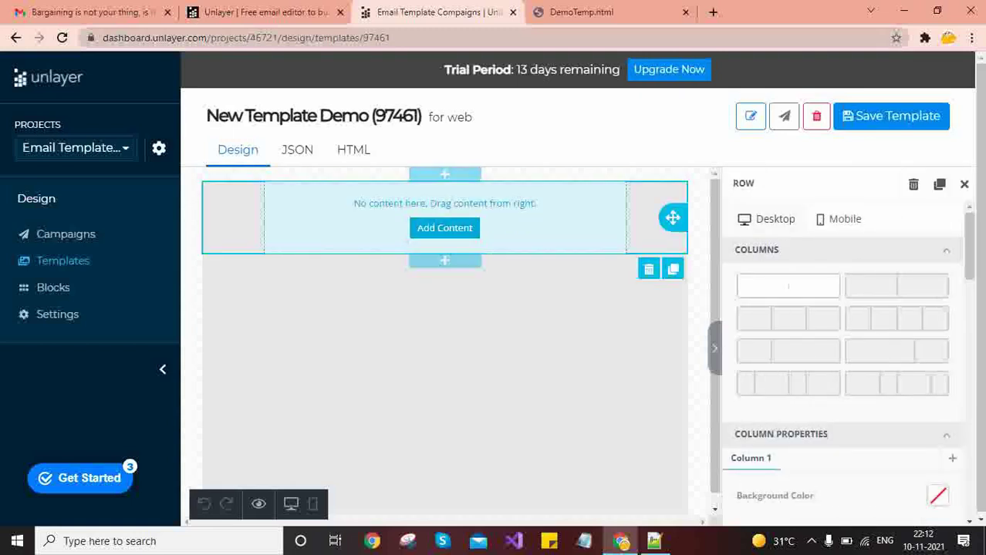
click(444, 261)
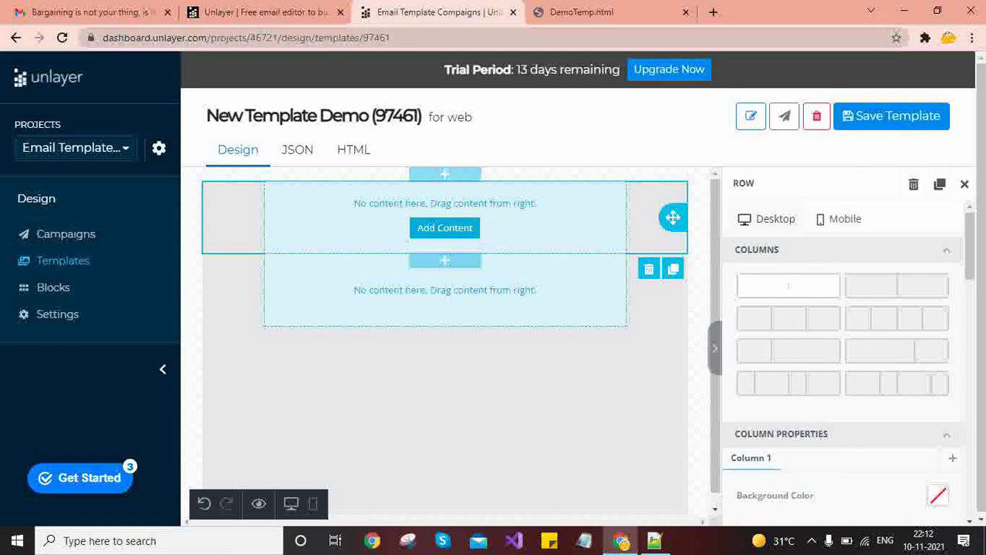
click(444, 260)
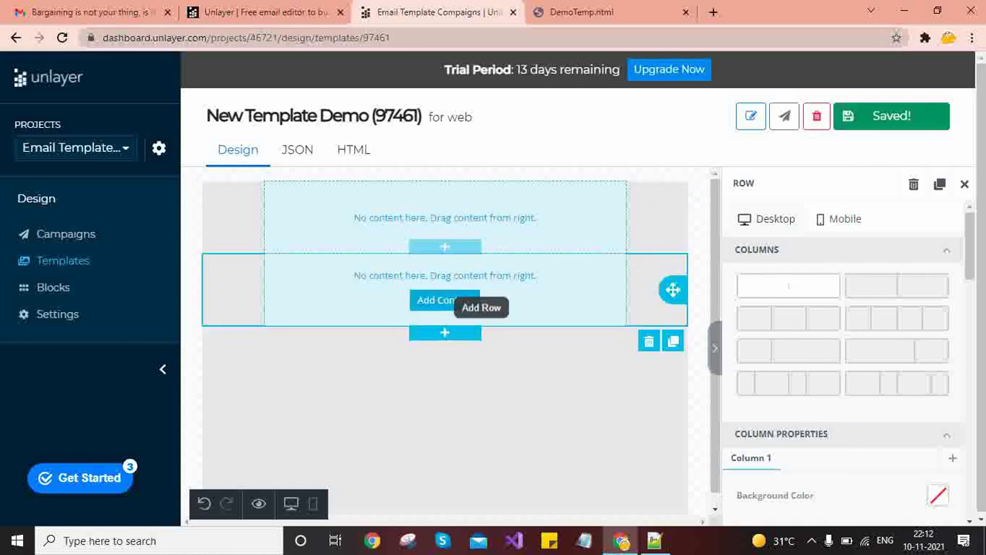
click(445, 333)
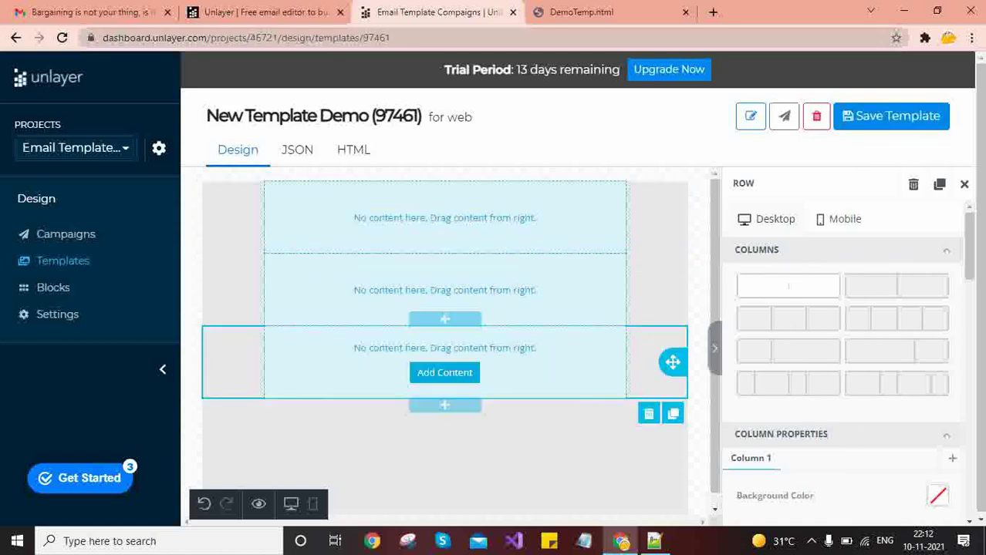
click(444, 405)
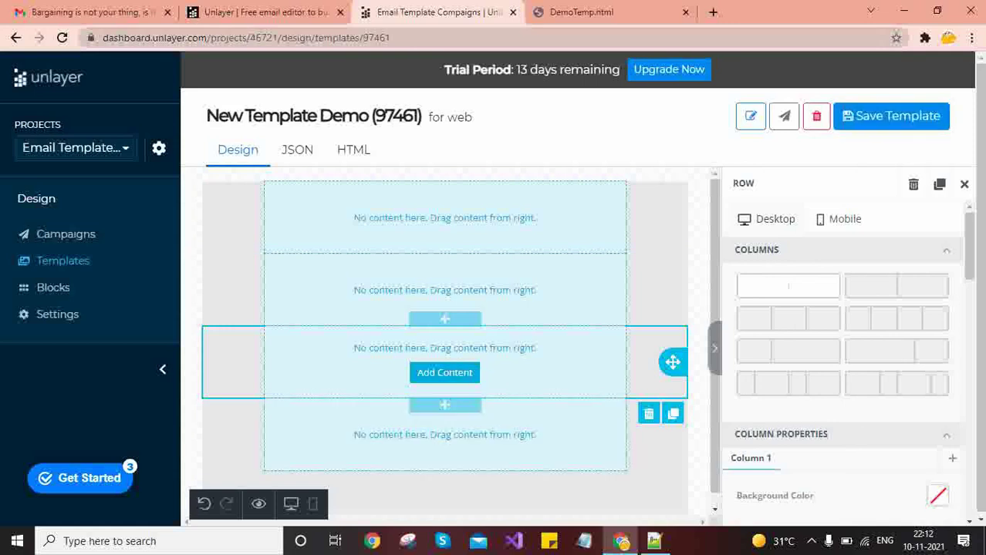
- Place an Image block in the first row and upload mylogo.PNG from the Desktop into it
click(445, 226)
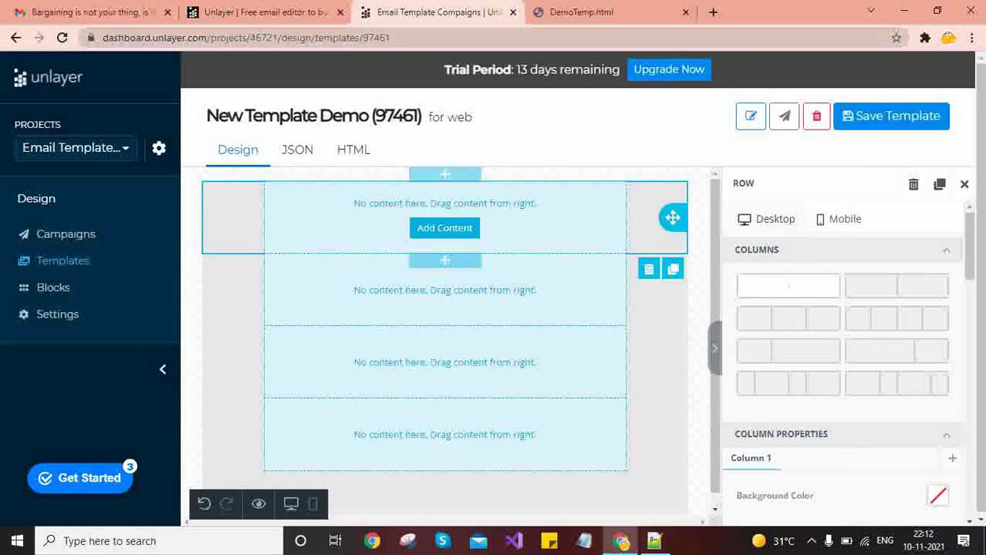
click(445, 228)
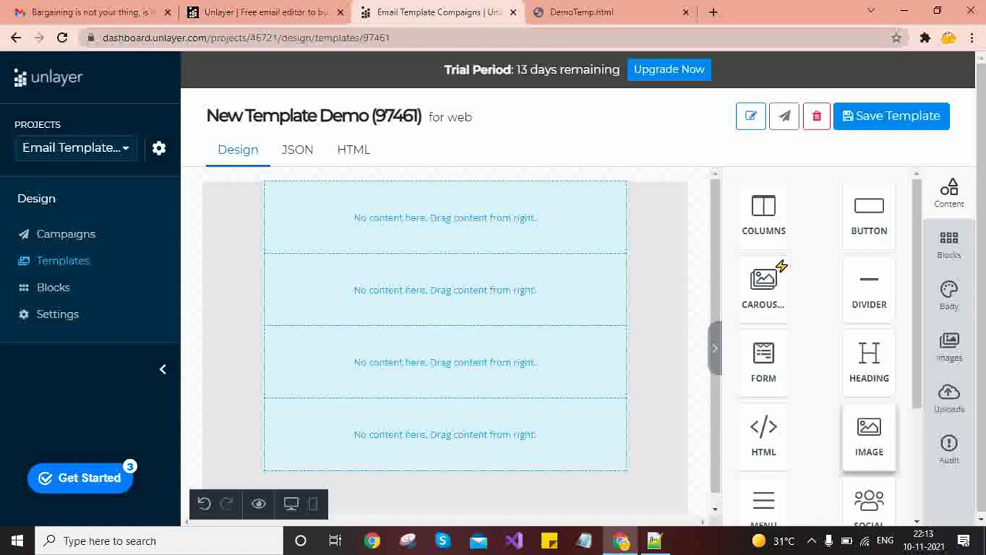
drag(868, 436, 447, 216)
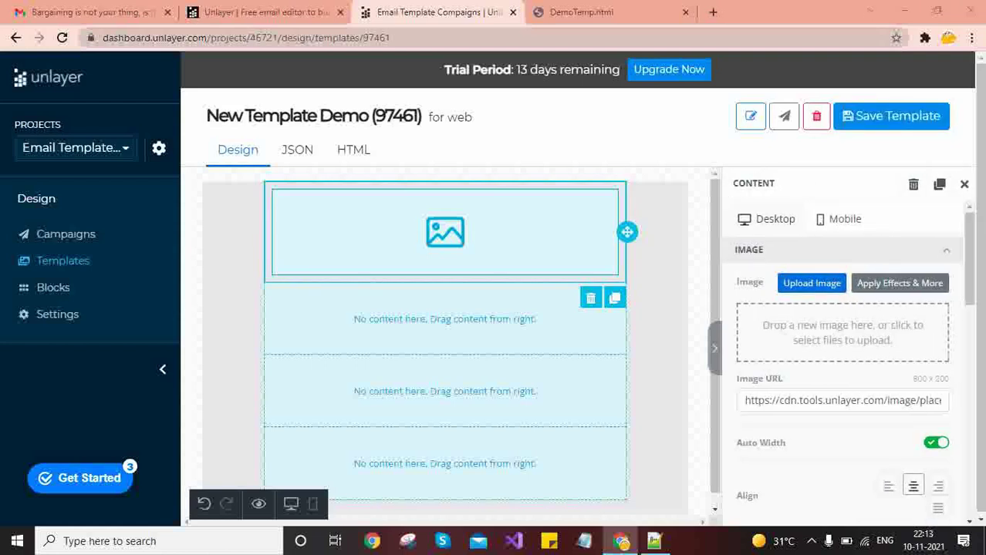
click(428, 274)
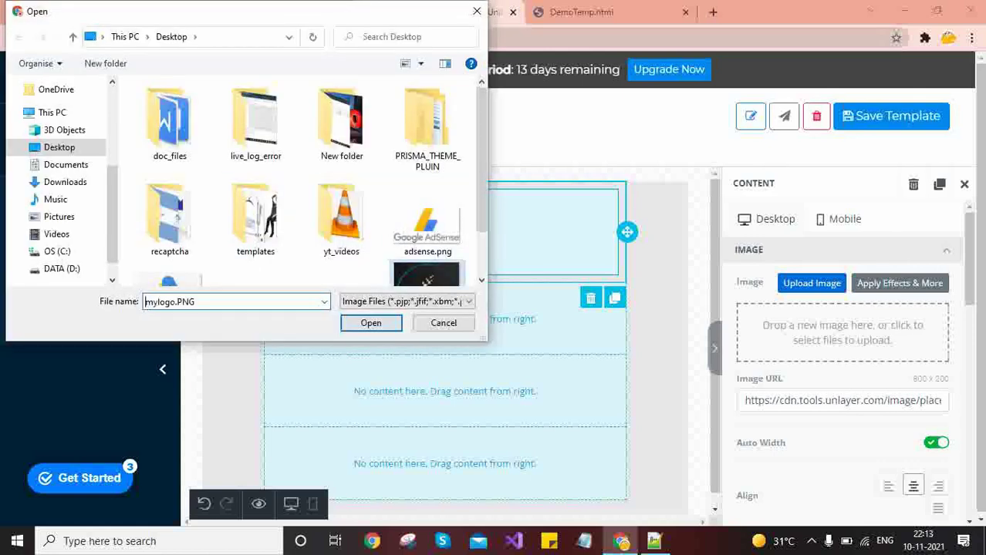
key(Return)
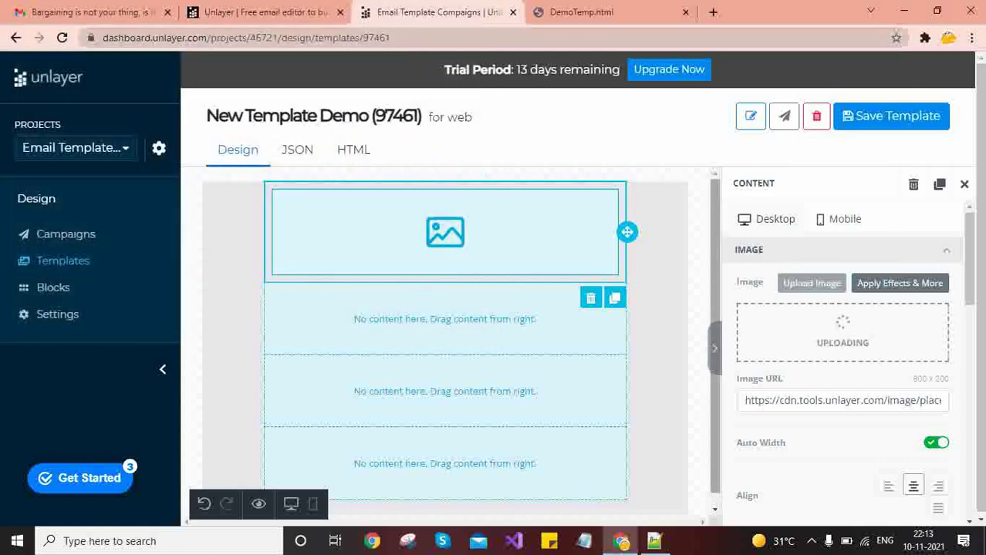
- Place a Form block in the empty second row below the logo image
drag(715, 309, 715, 320)
click(446, 306)
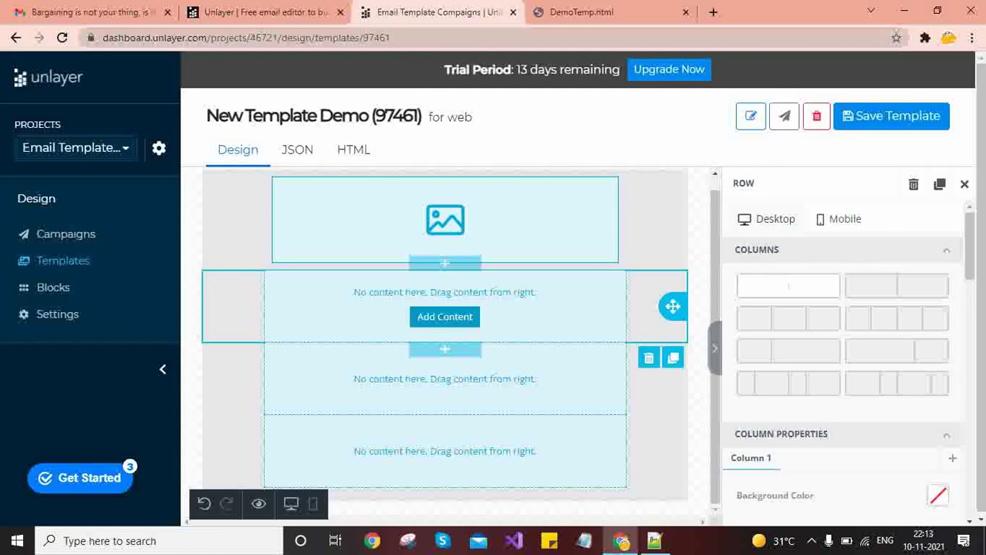
click(964, 184)
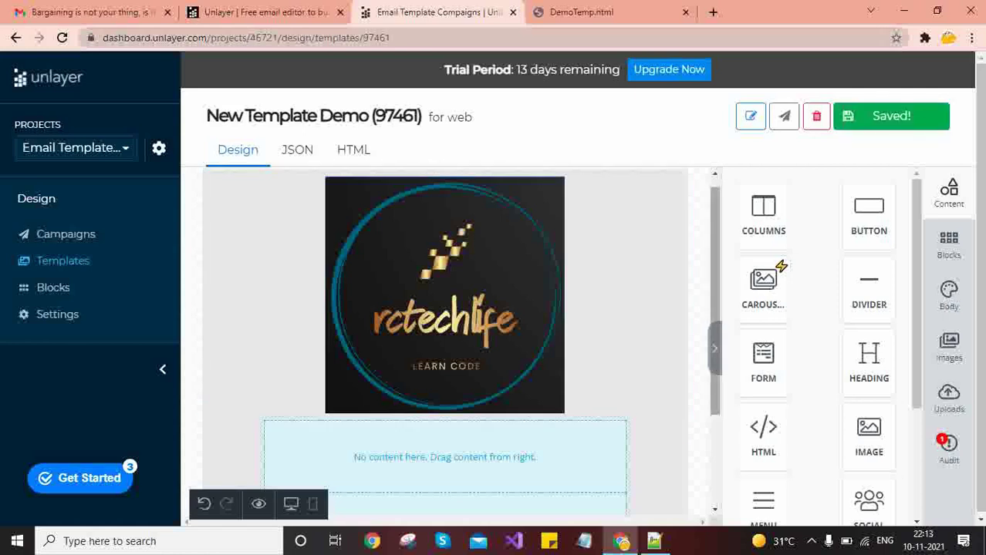
scroll(444, 339, down, 3)
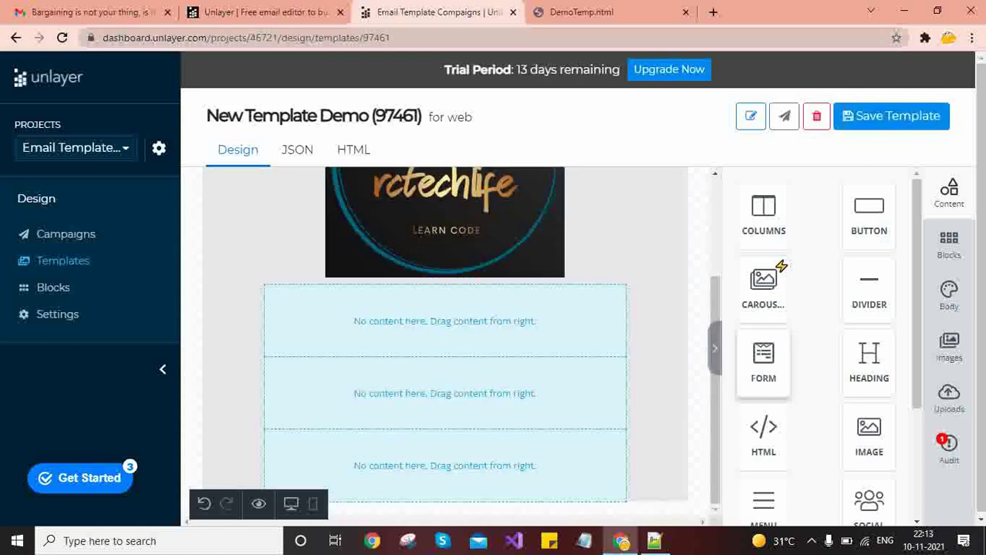
drag(763, 362, 463, 321)
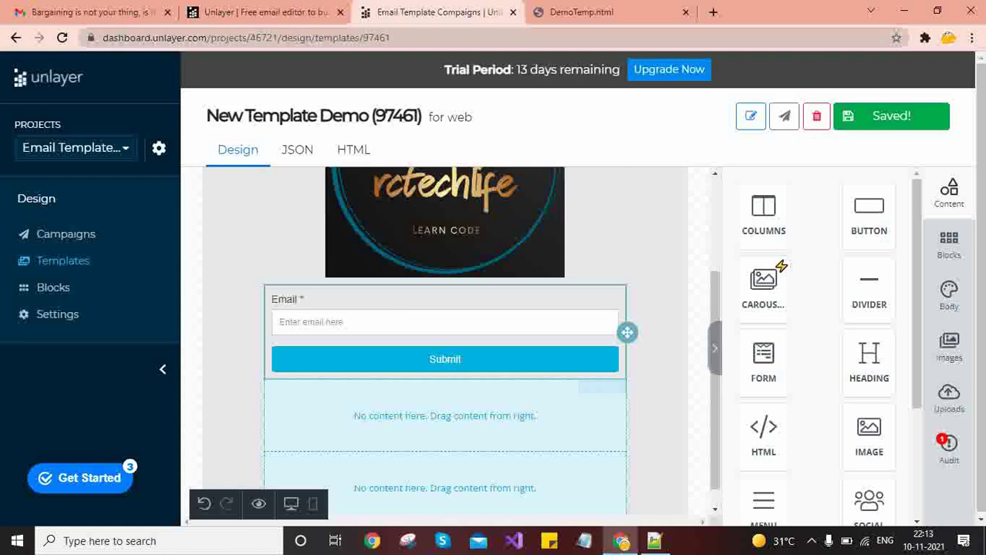
- Place an HTML block in the empty third row below the form
drag(714, 401, 714, 418)
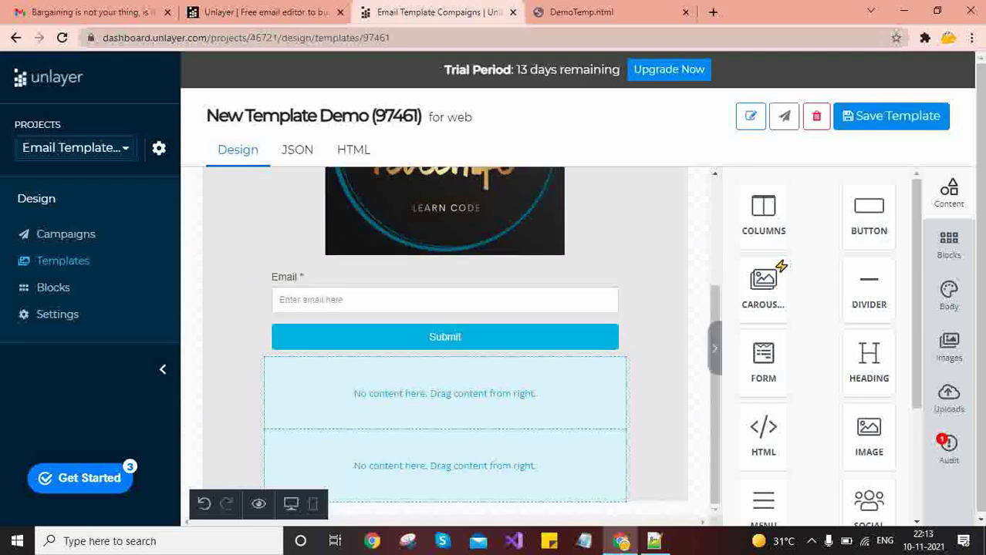
click(445, 394)
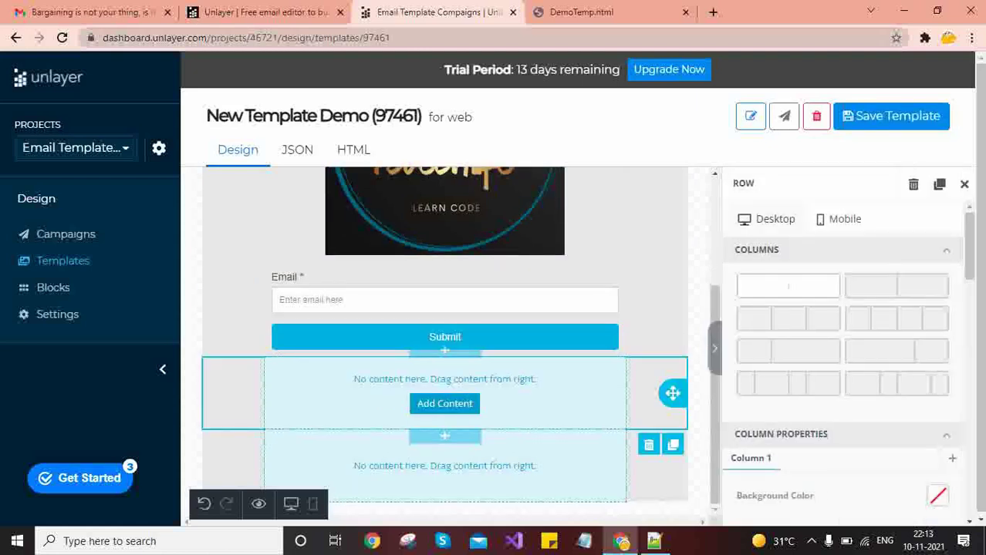
click(445, 404)
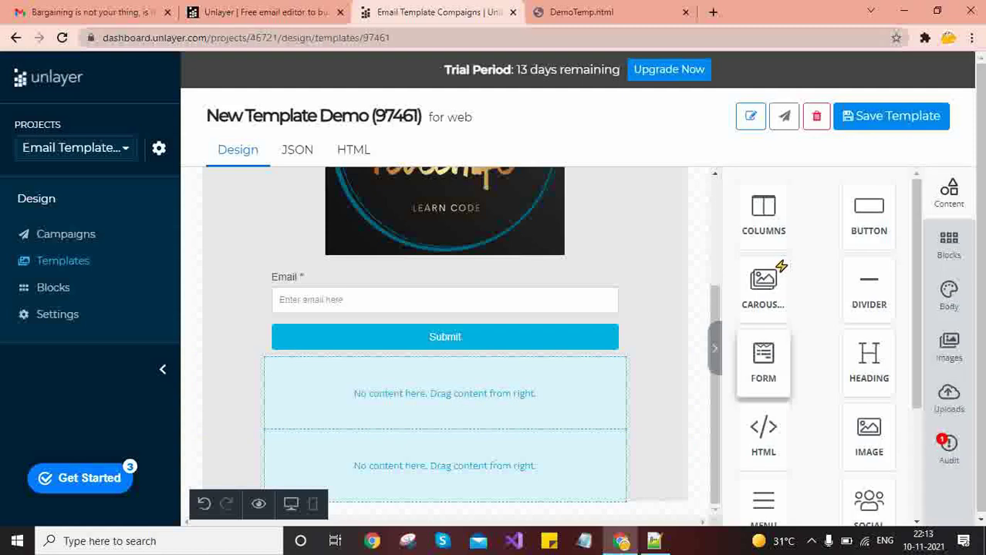
drag(763, 436, 510, 389)
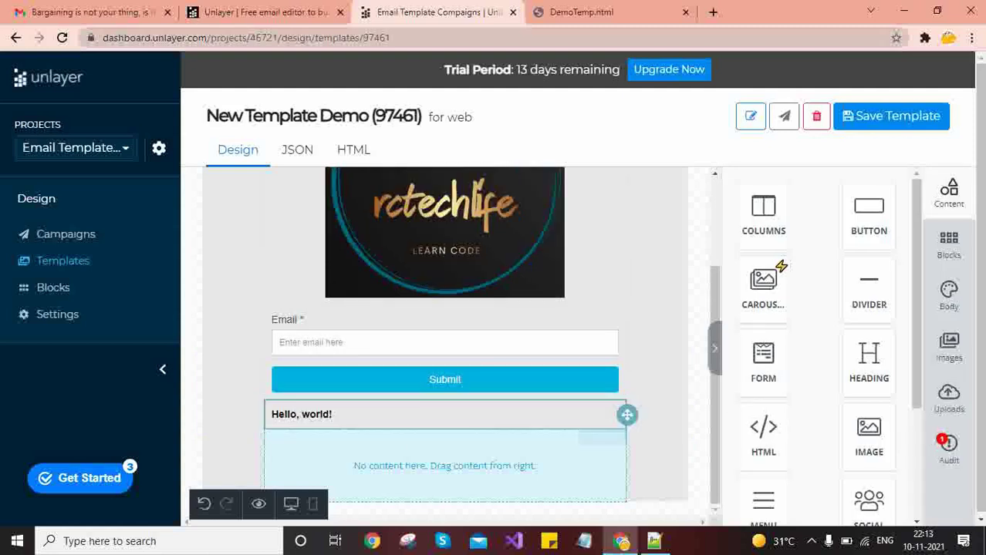
- Add a second line to the HTML block's code with the paragraph "<p> My Demo Code</p>"
click(445, 414)
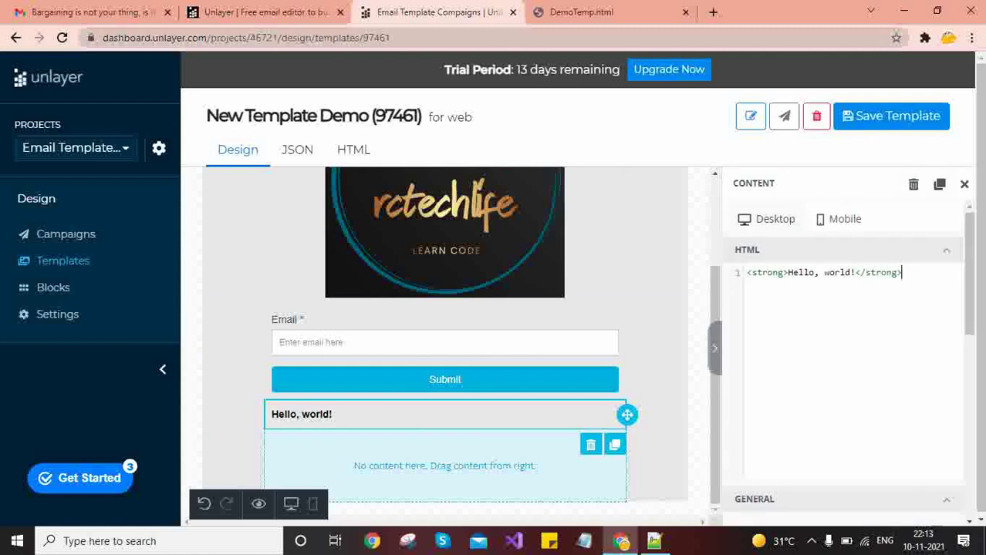
key(Return)
text(<p>)
text(</p)
key(Left)
key(Left)
key(Left)
text(My Demo )
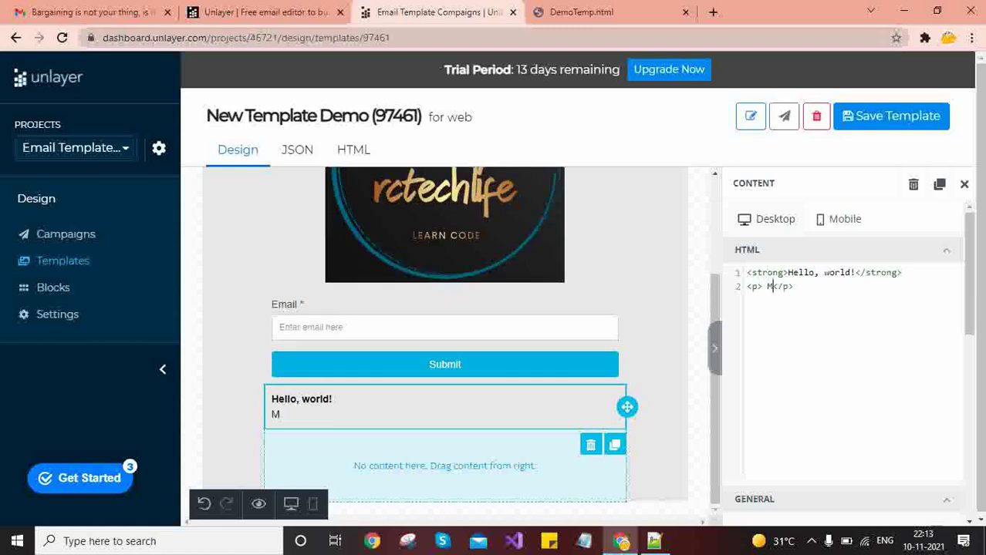
text(Code)
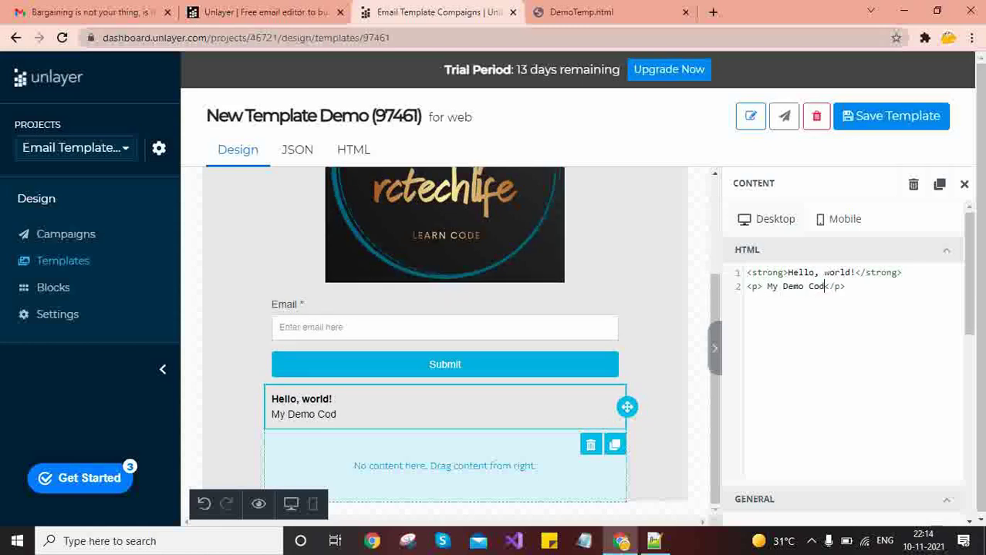
- Replace the paragraph's opening and closing p tags with center tags and close the HTML block's settings
click(749, 286)
text(center)
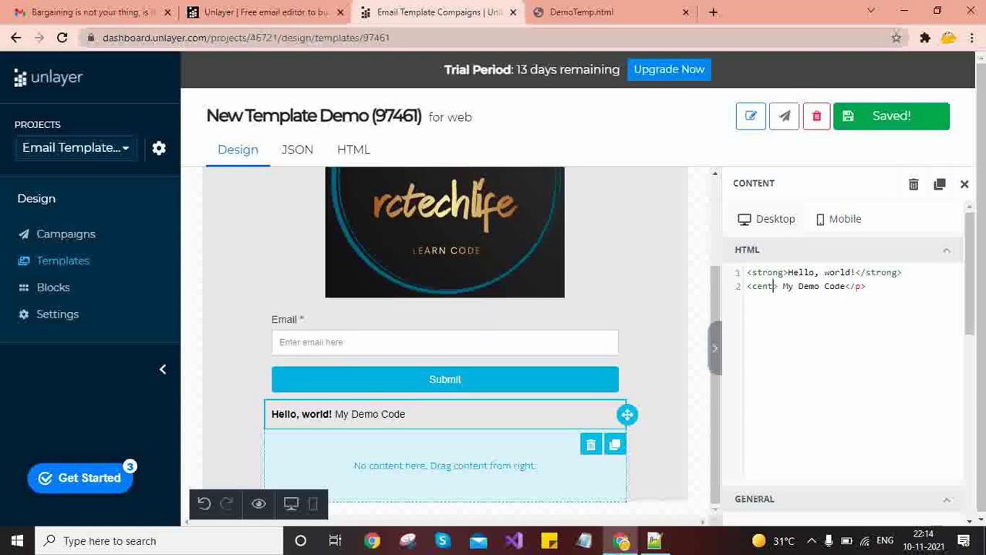
double_click(869, 286)
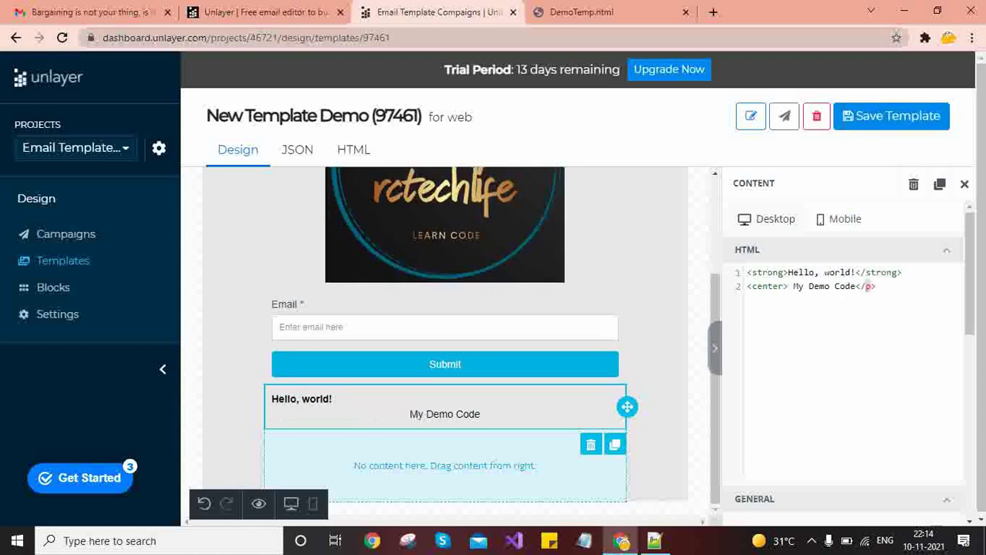
text(center)
click(905, 286)
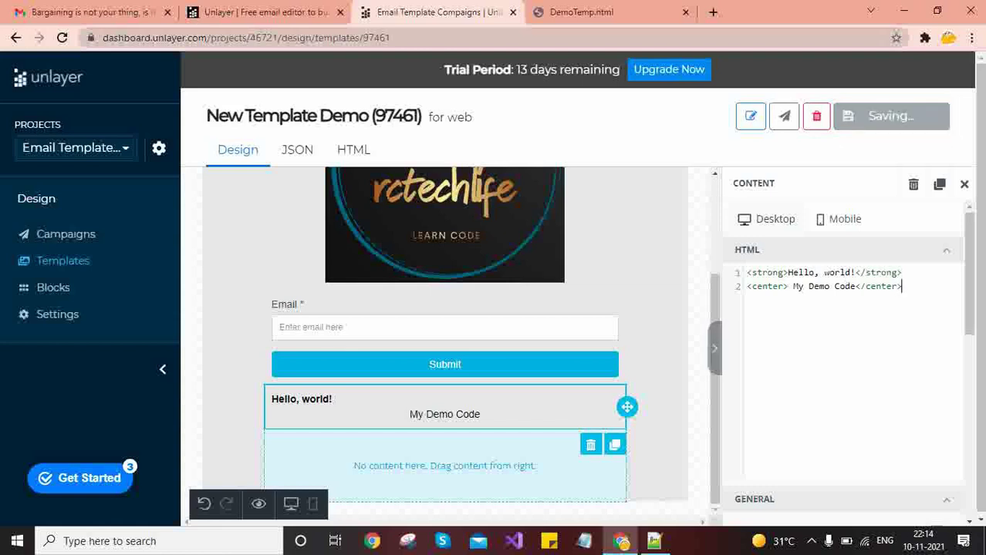
click(963, 185)
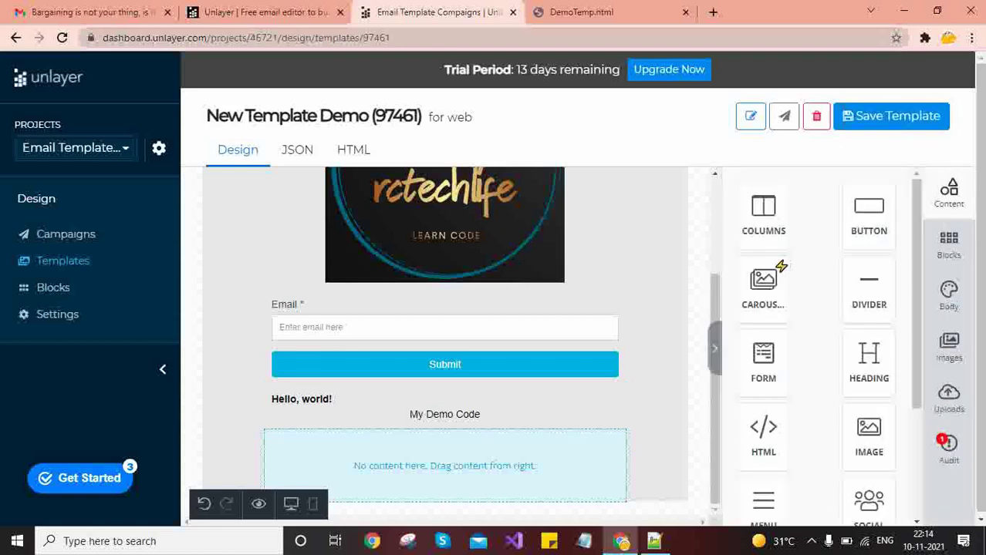
- Place a Social block in the empty last row and add the Facebook icon to it
click(494, 465)
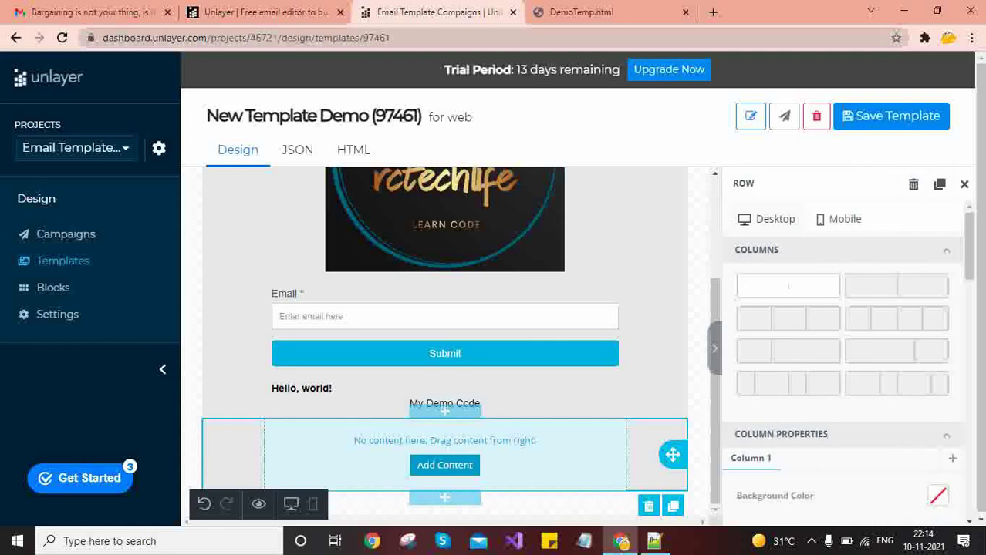
key(Escape)
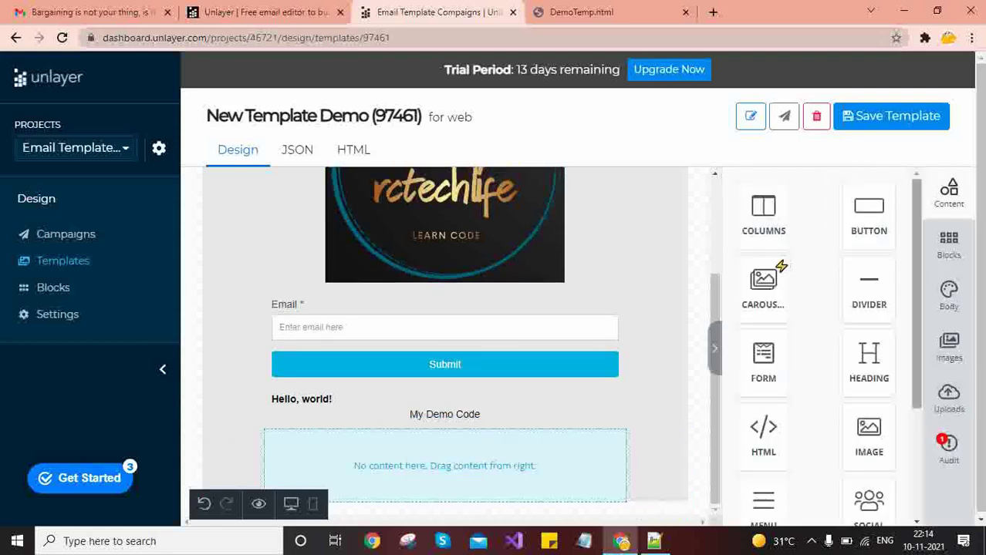
scroll(830, 346, down, 2)
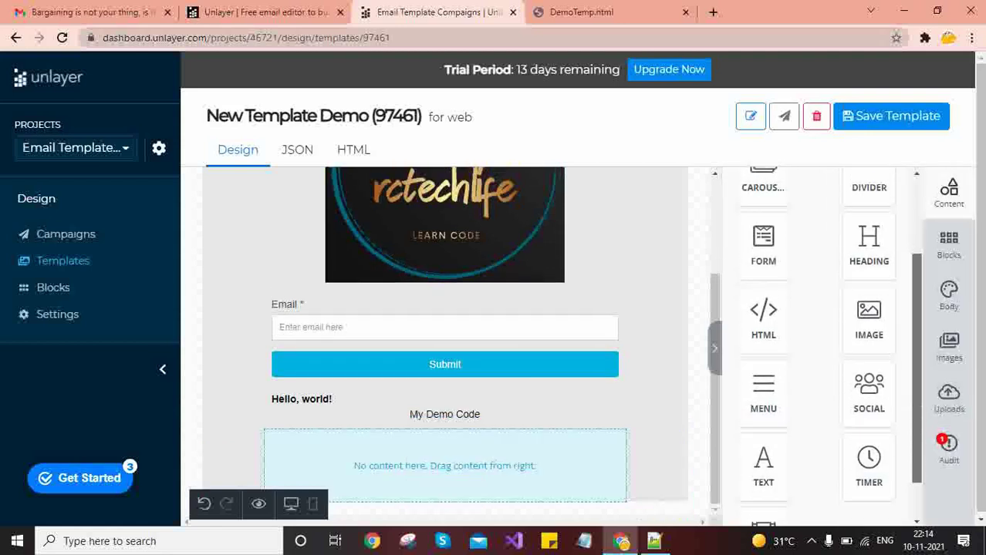
scroll(848, 371, down, 1)
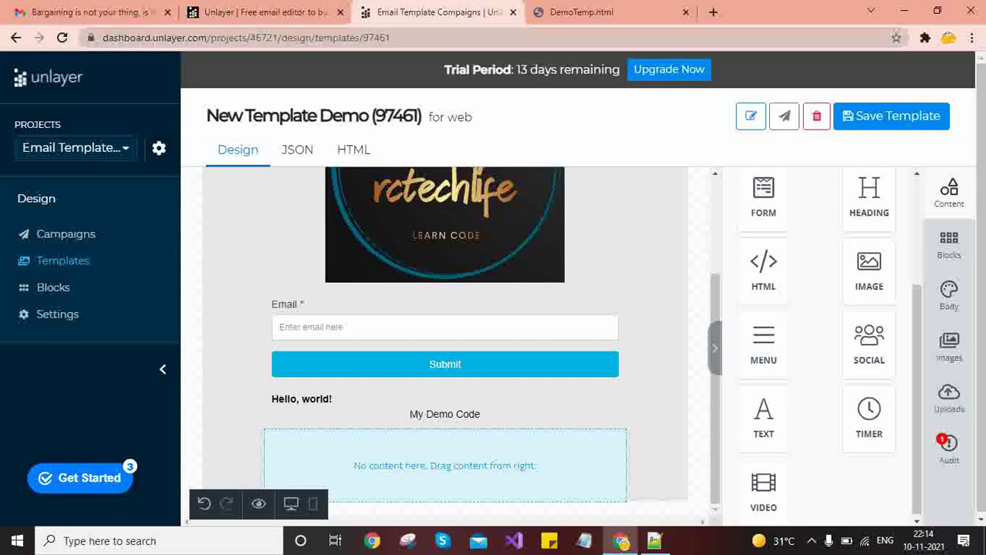
drag(868, 343, 478, 463)
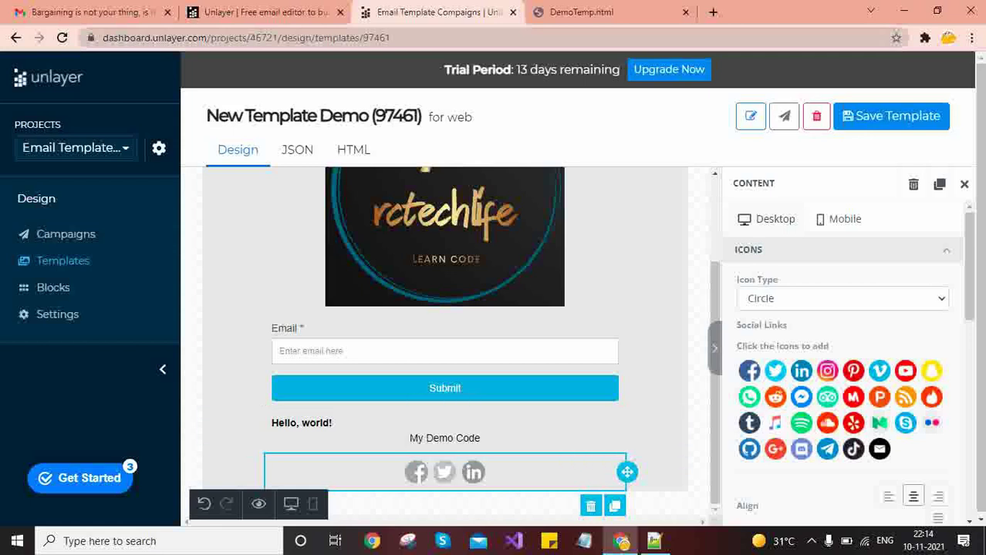
click(749, 371)
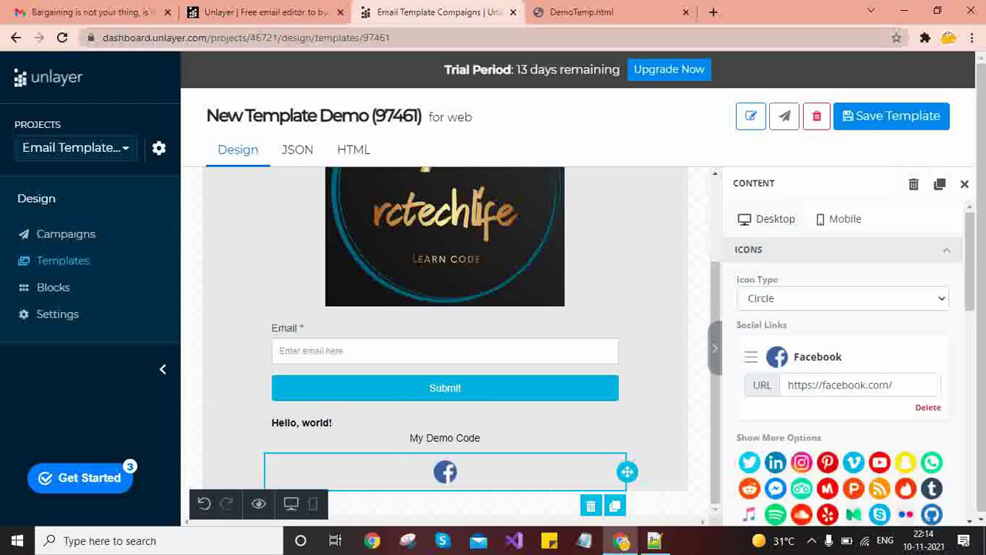
- Save the template and display its generated HTML code
click(891, 116)
scroll(678, 309, up, 2)
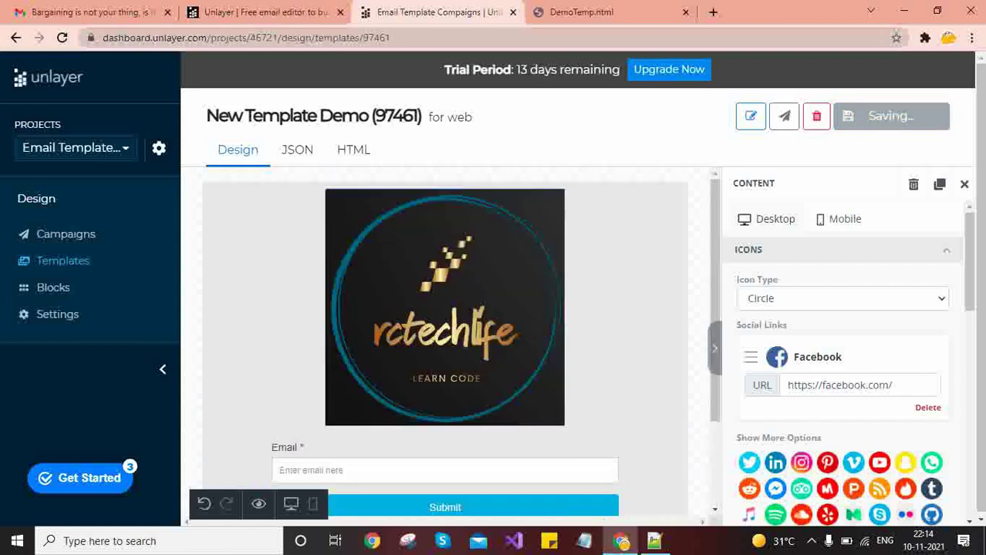
click(353, 151)
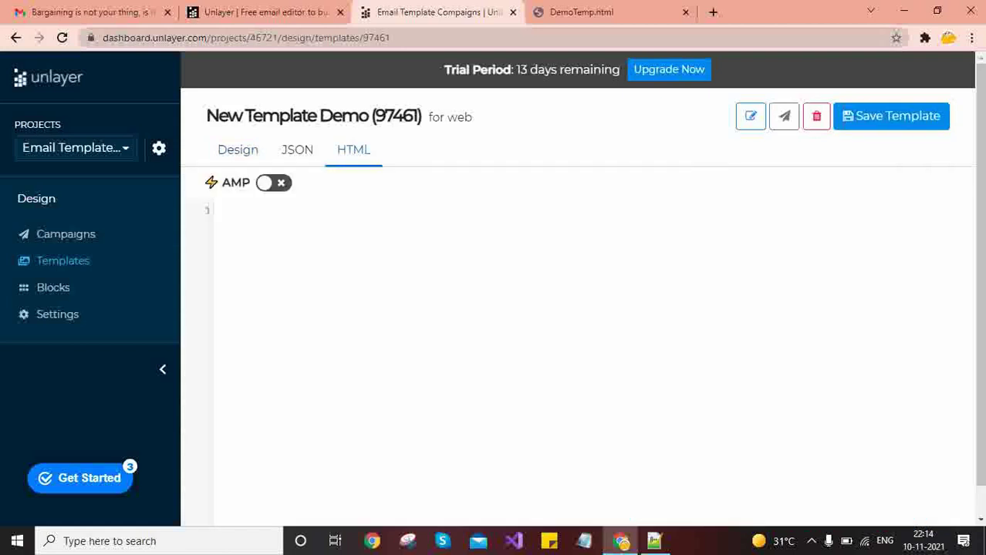
click(238, 150)
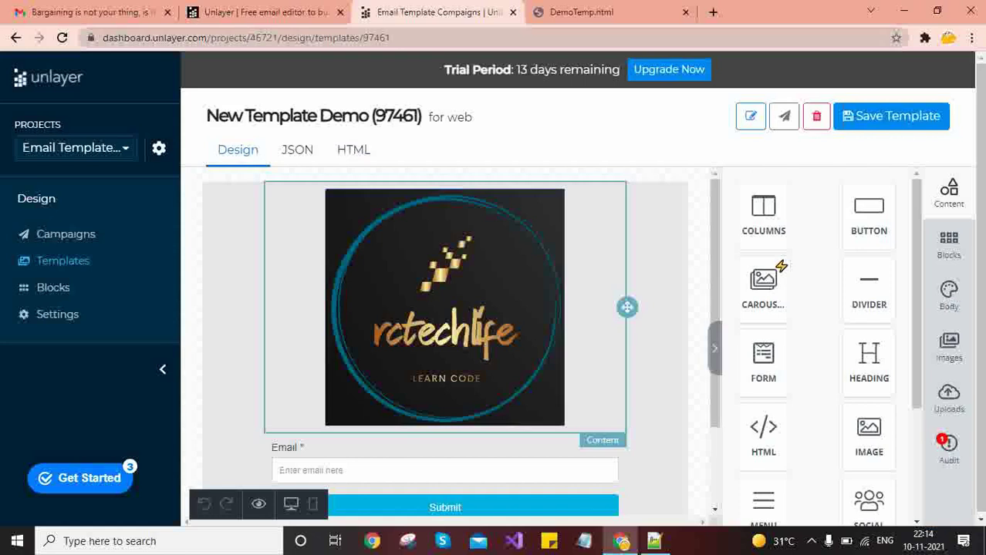
click(354, 150)
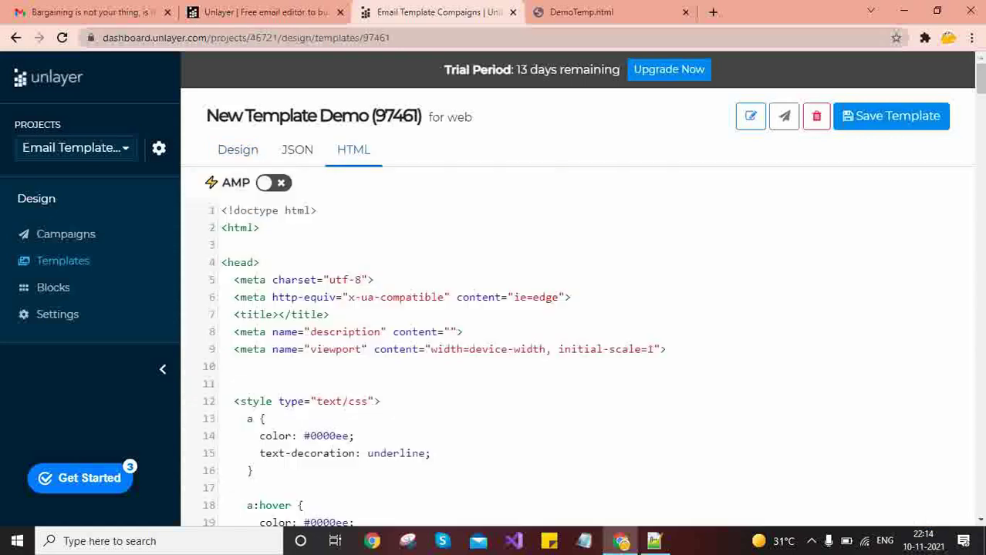
- Copy the template's entire HTML code, switch to Notepad++, replace all of DemoTemp.html's content with it and save the file
key(ctrl+a)
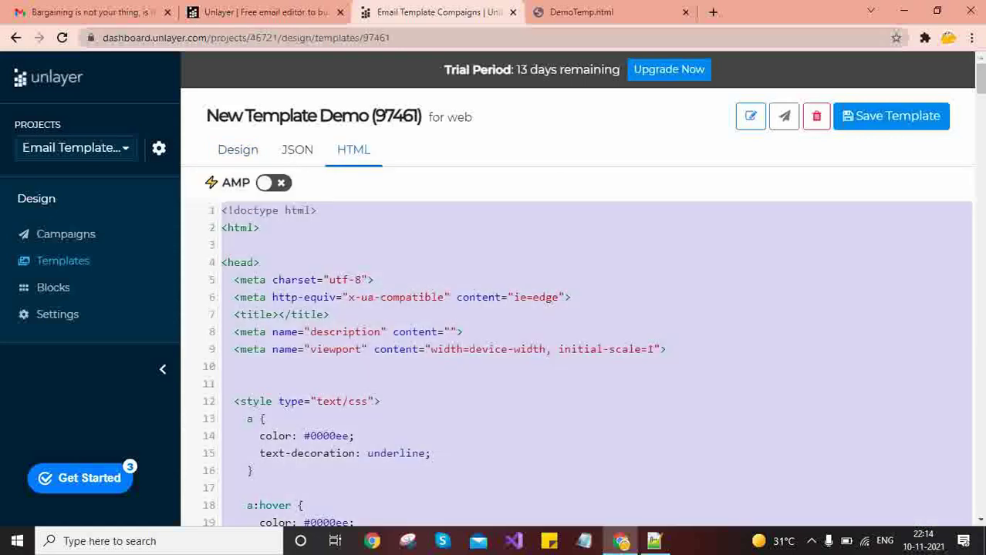
click(654, 541)
key(ctrl+a)
key(ctrl+v)
key(ctrl+s)
click(130, 388)
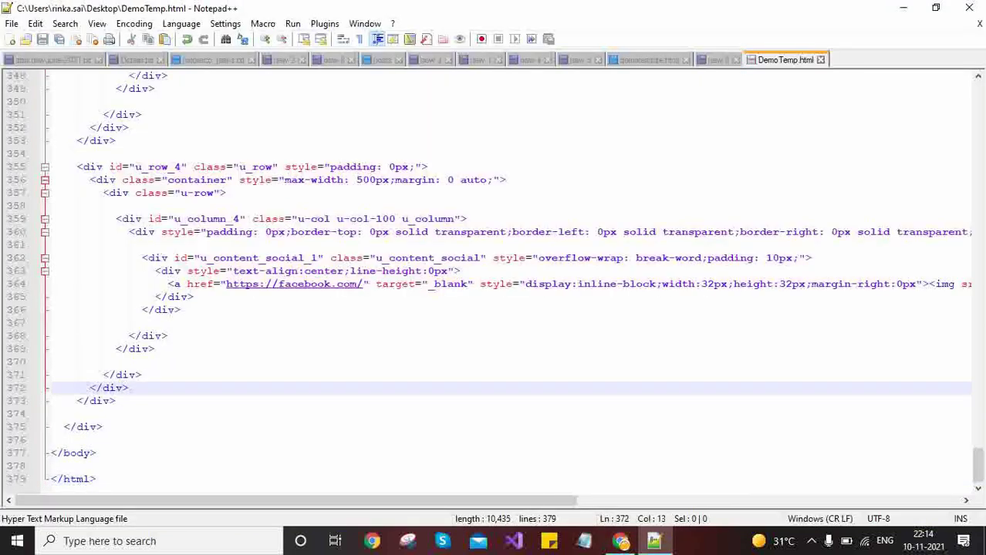
- Switch to Chrome and reload the DemoTemp.html page to view the exported web template
key(alt+Tab)
click(574, 11)
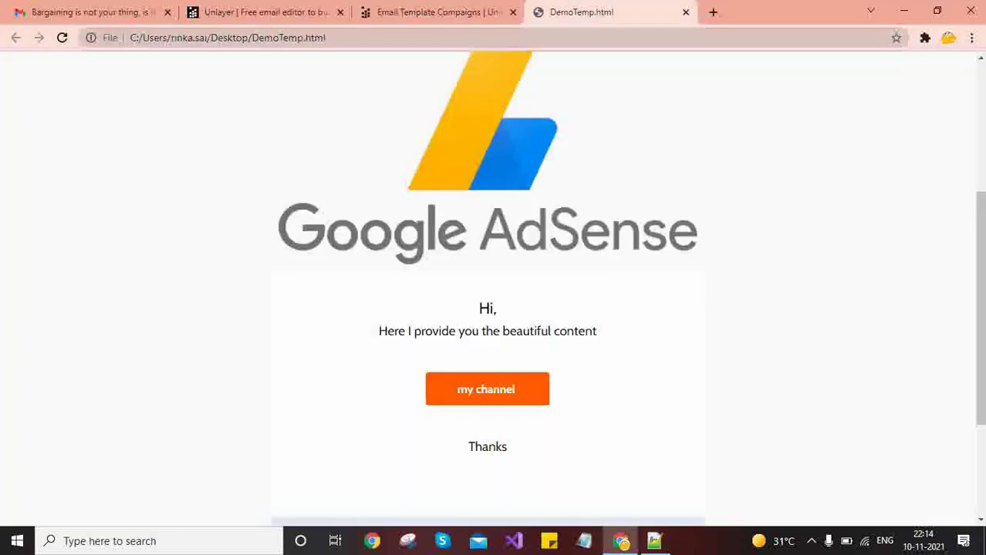
key(F5)
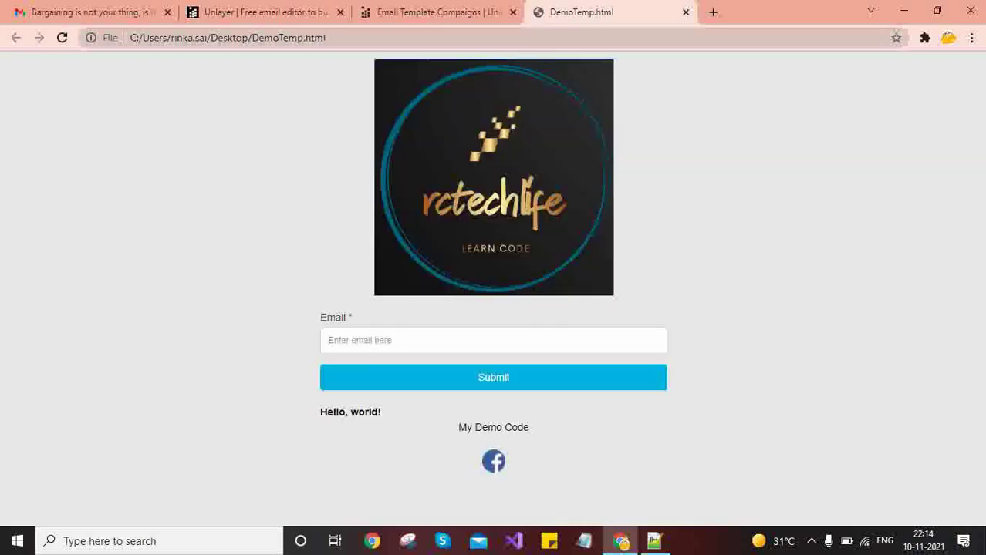
key(ctrl+shift+Tab)
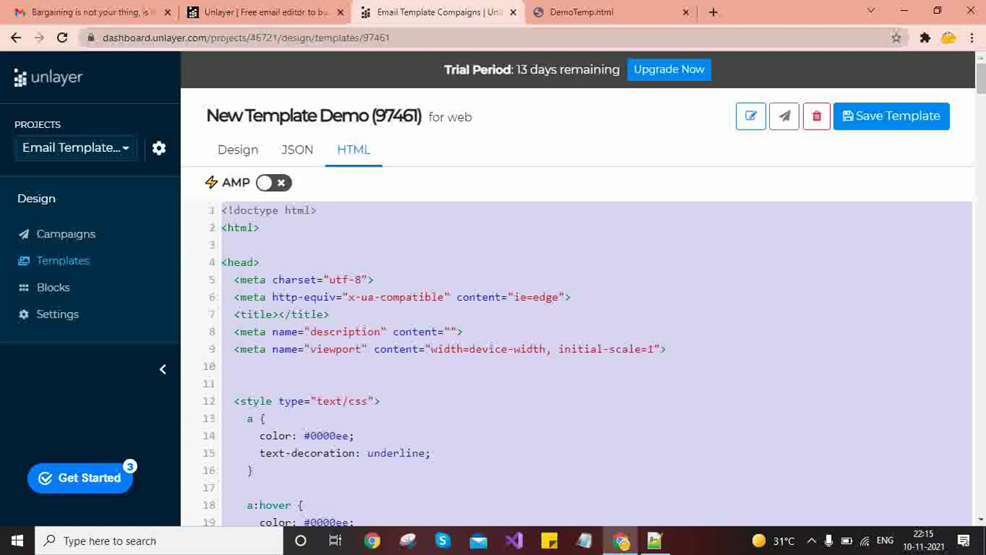
click(381, 402)
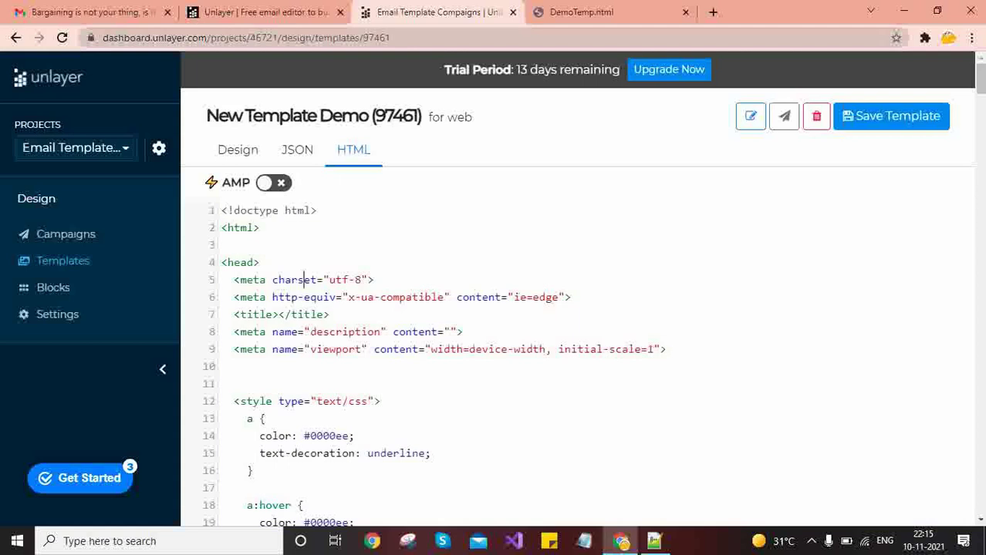
drag(304, 280, 265, 418)
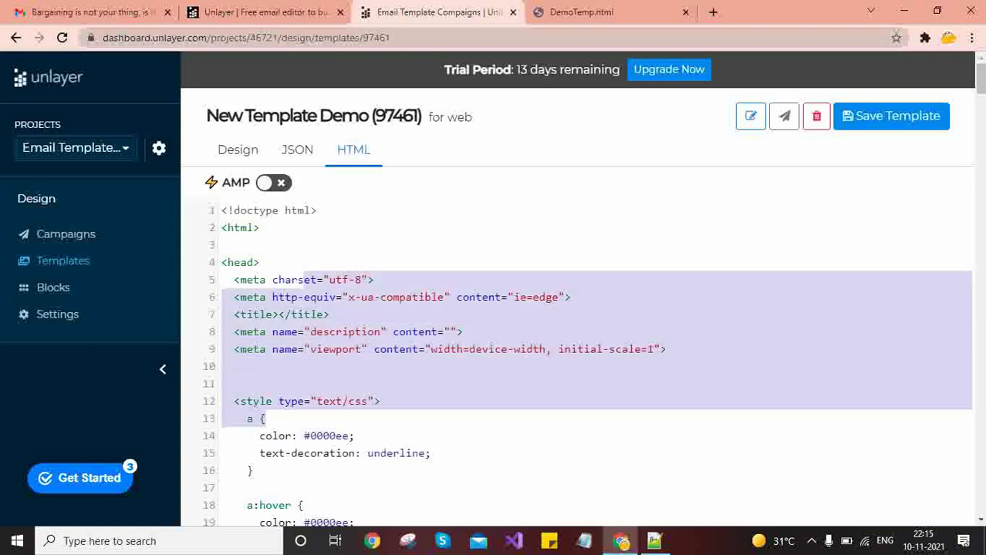